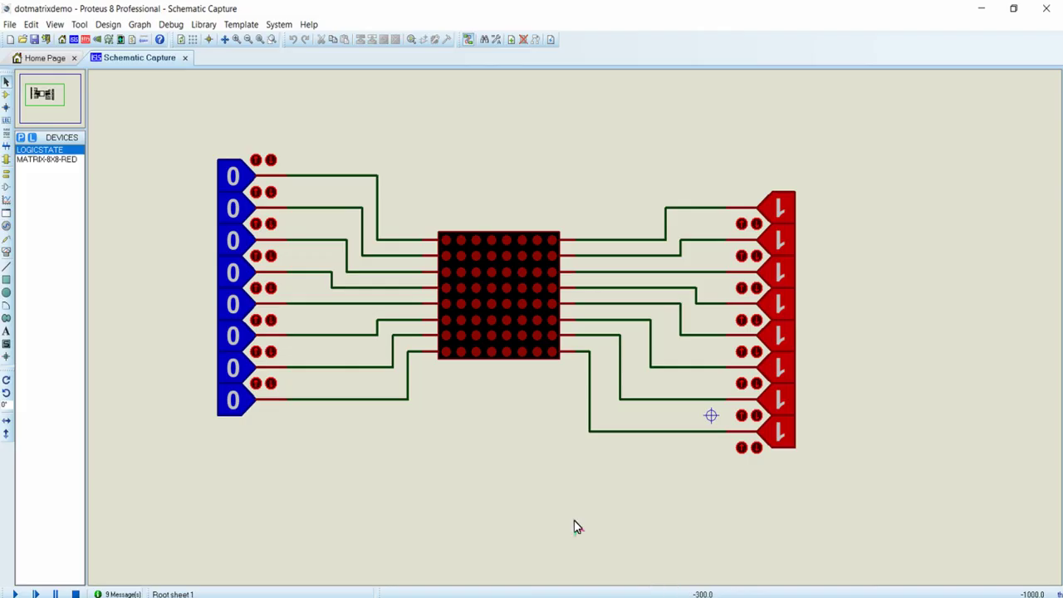
Examine the 8x8 dot matrix wiring and the two banks of logic states by highlighting each group in turn
left_click(467, 284)
left_click_drag(467, 284, 575, 415)
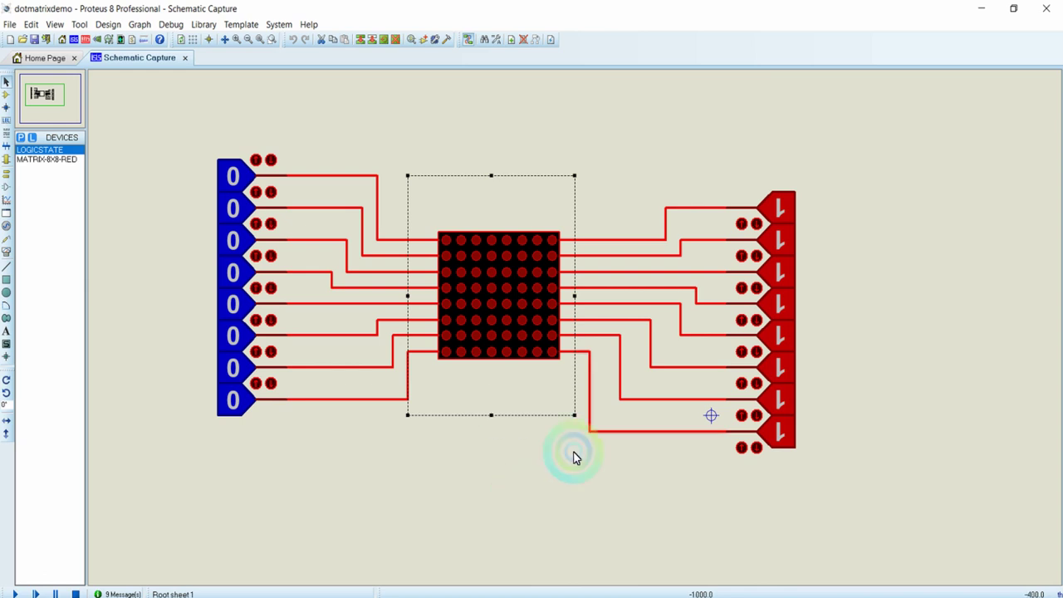
left_click_drag(545, 559, 166, 166)
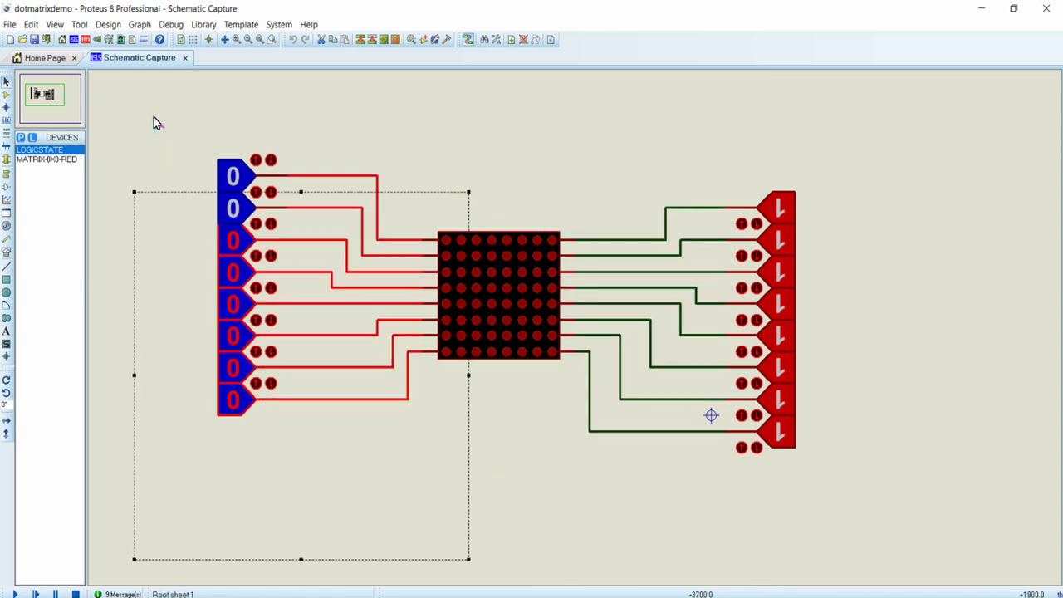
left_click_drag(180, 127, 149, 80)
left_click(260, 251)
left_click_drag(260, 251, 362, 462)
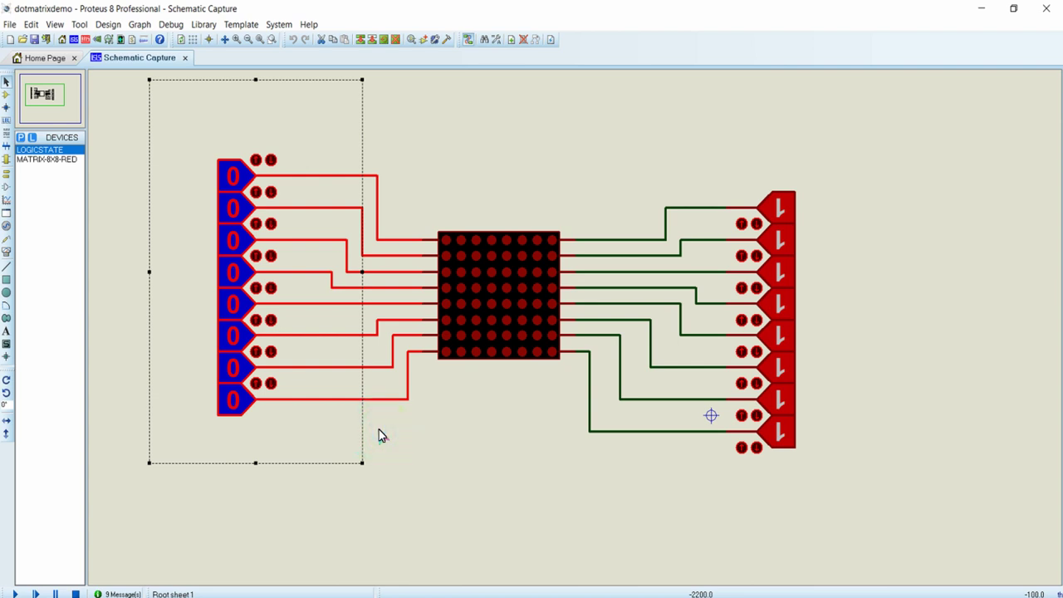
left_click_drag(624, 95, 848, 526)
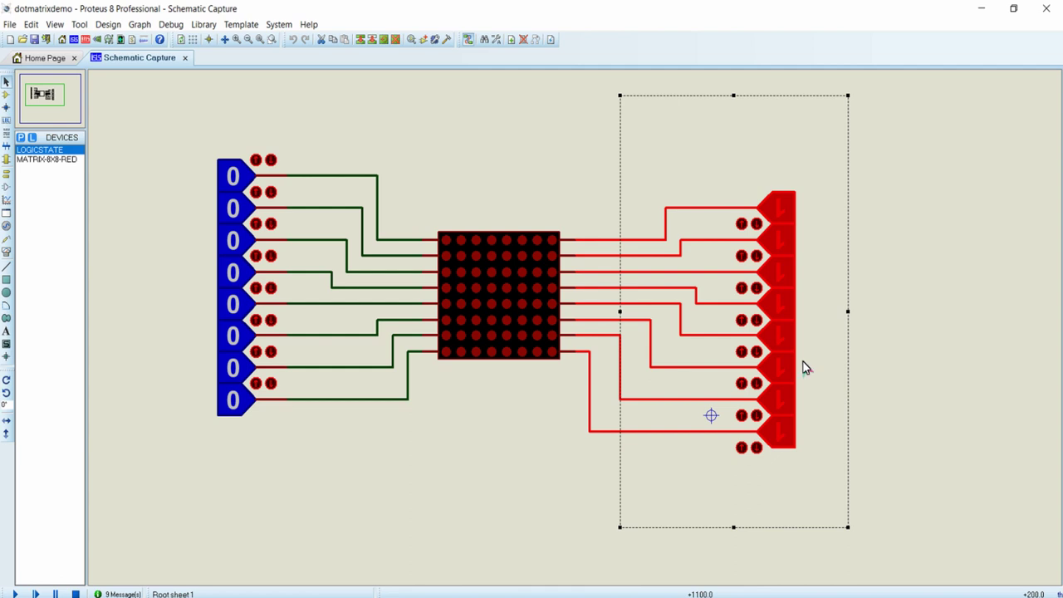
left_click_drag(180, 95, 317, 495)
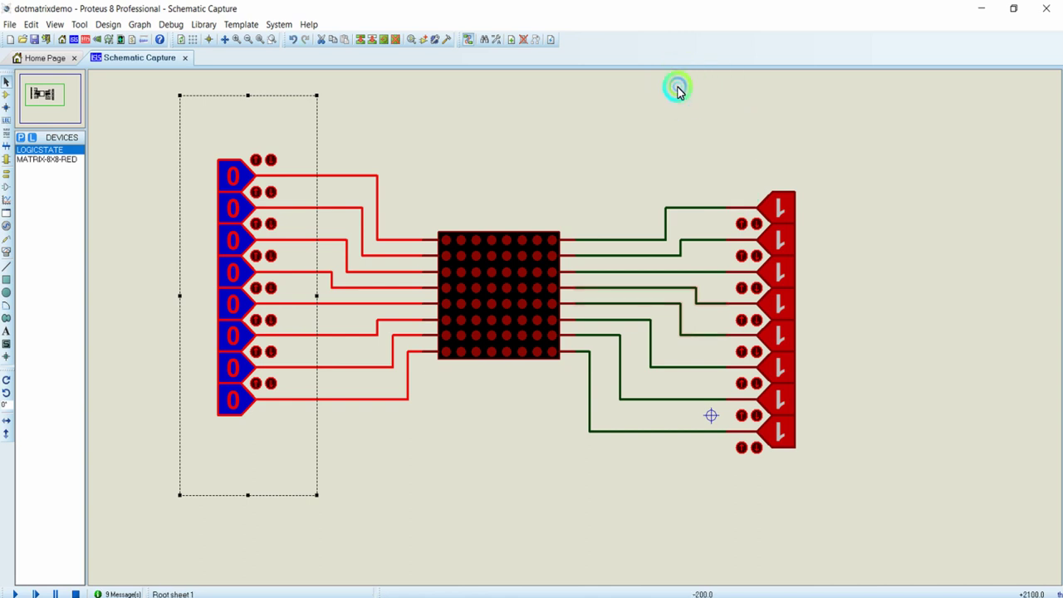
left_click_drag(680, 79, 894, 575)
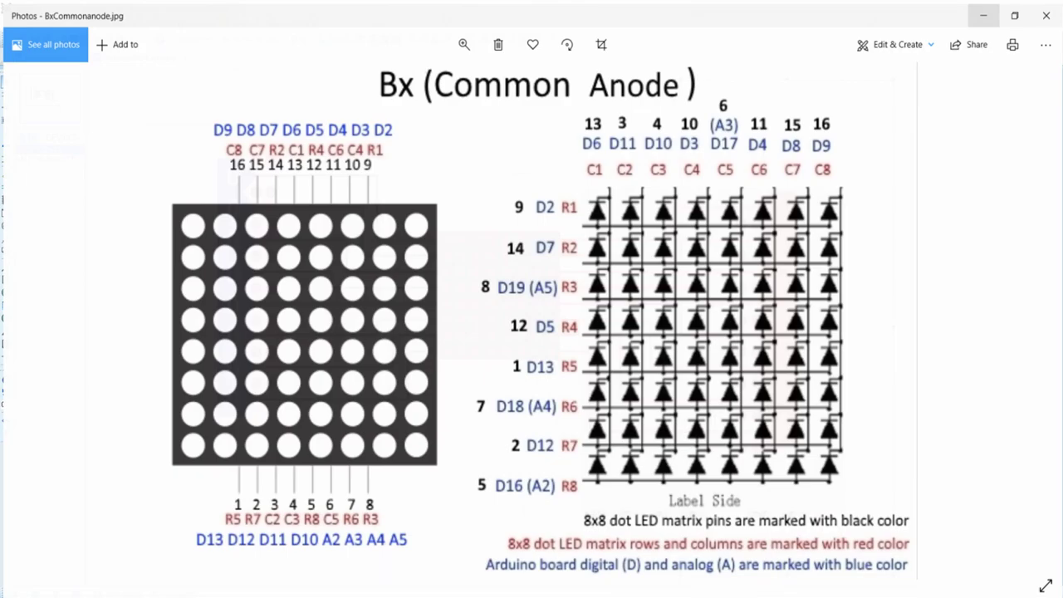
Switch to BxCommonanode.jpg in Photos, enlarge the common-anode diagram to examine its row and column pins, and return to the schematic
left_click(675, 577)
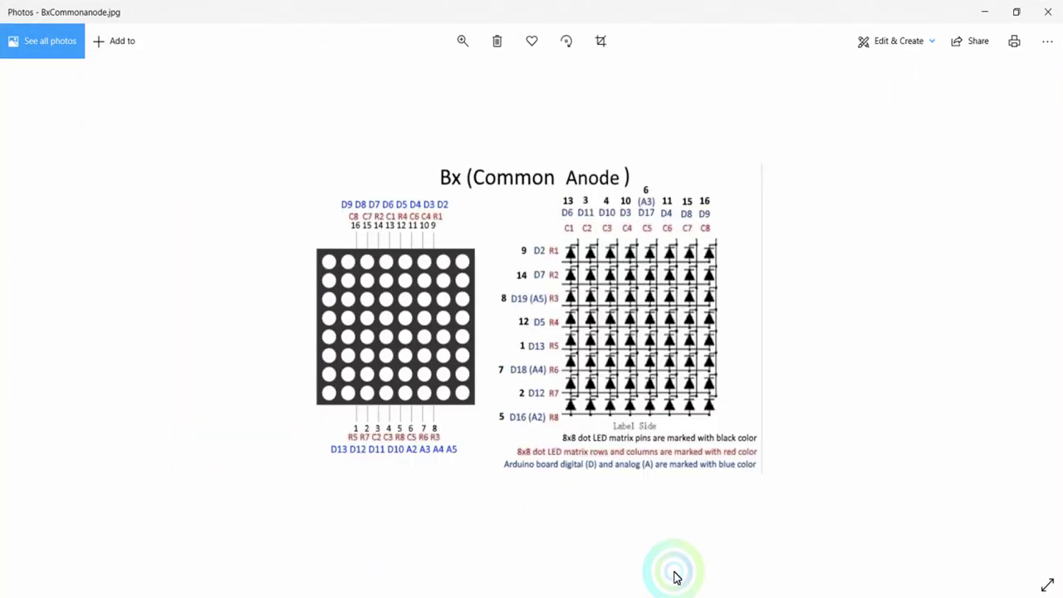
left_click(462, 41)
left_click(427, 80)
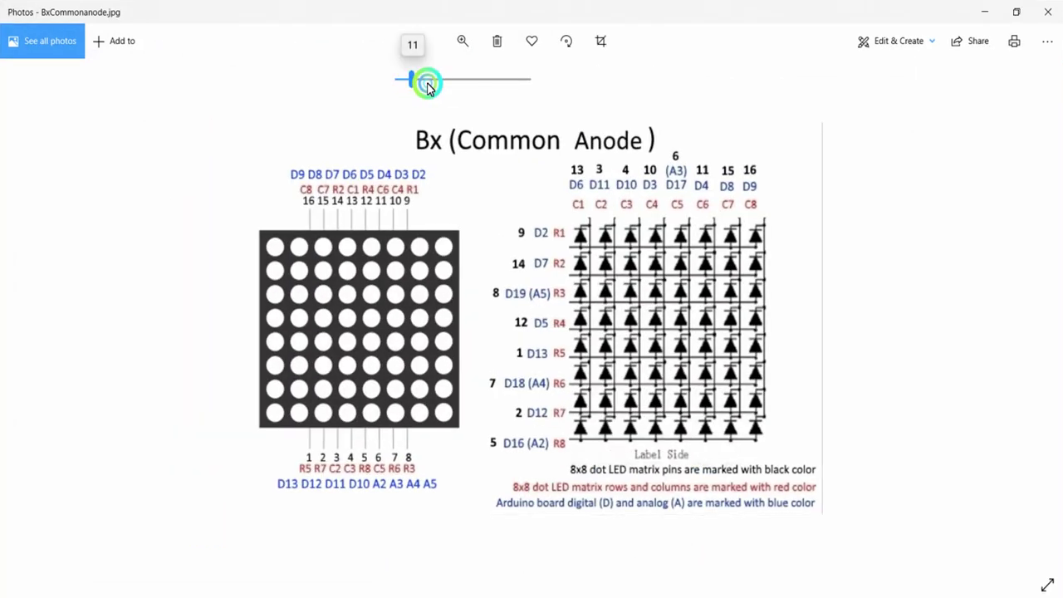
left_click_drag(427, 81, 456, 84)
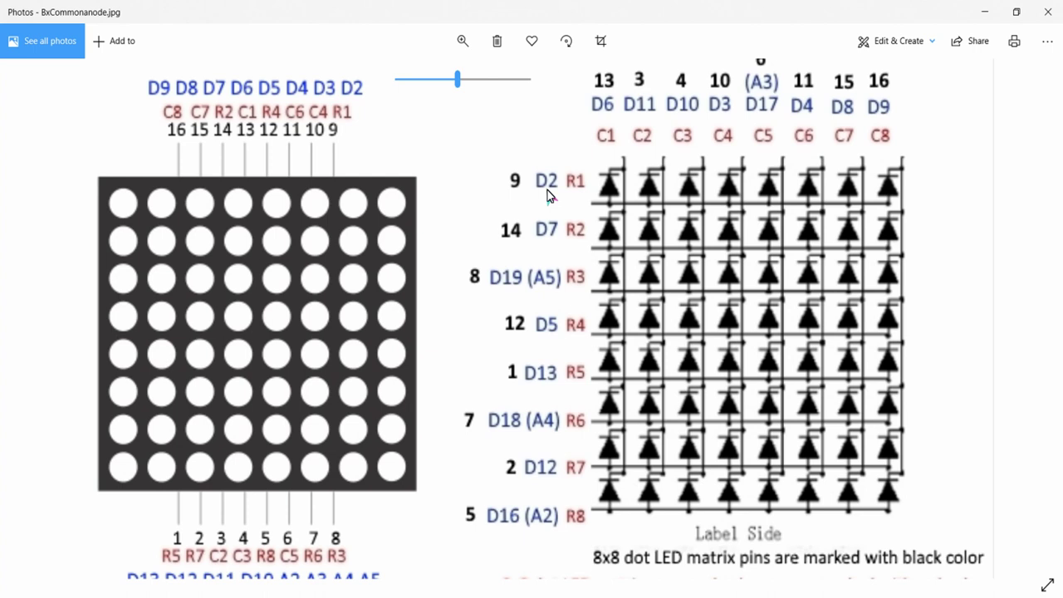
left_click(993, 11)
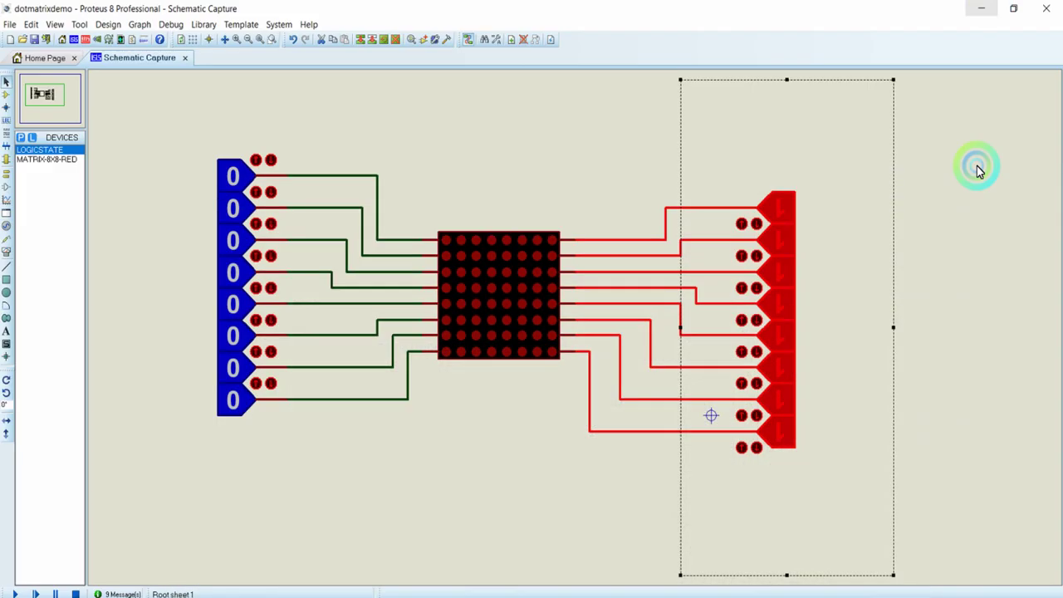
Highlight the row logic states and the column logic states in turn, and clear the selection
left_click_drag(165, 111, 304, 457)
left_click_drag(696, 143, 838, 507)
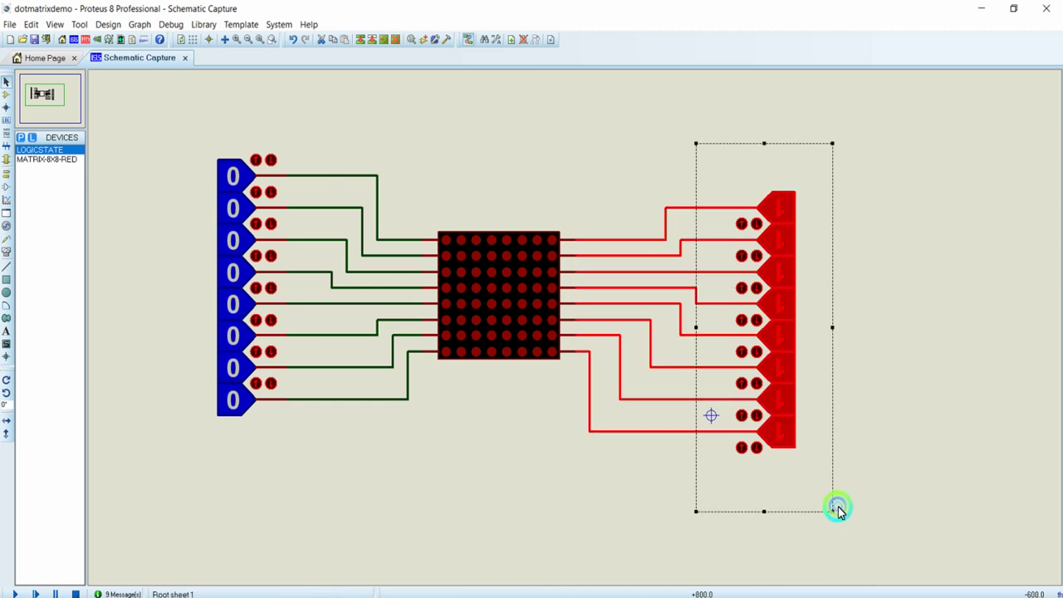
left_click(915, 412)
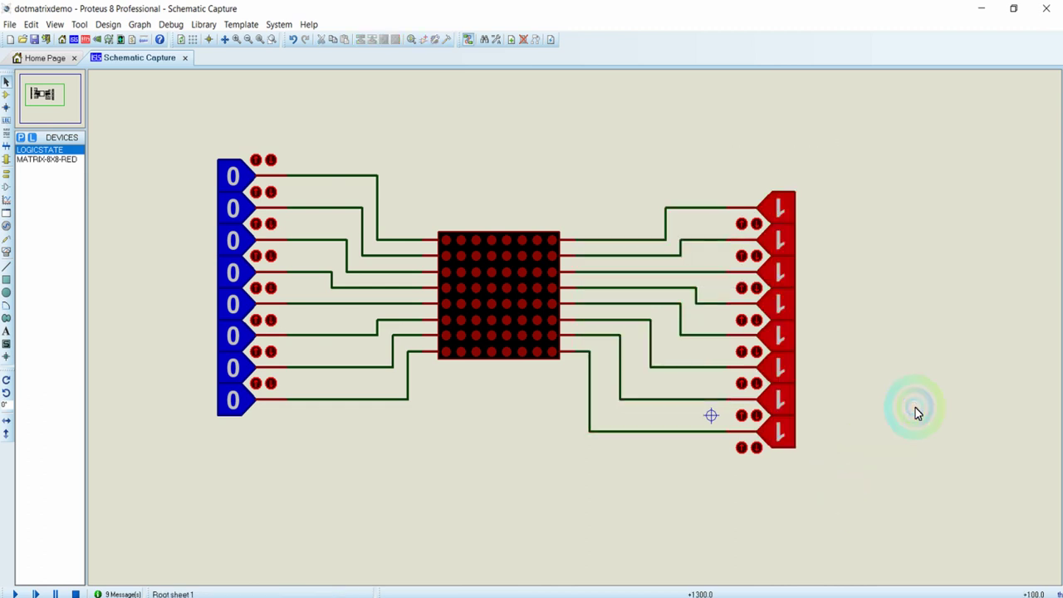
Toggle the five upper column logic states to 0 and back to 1, one after another
left_click(785, 212)
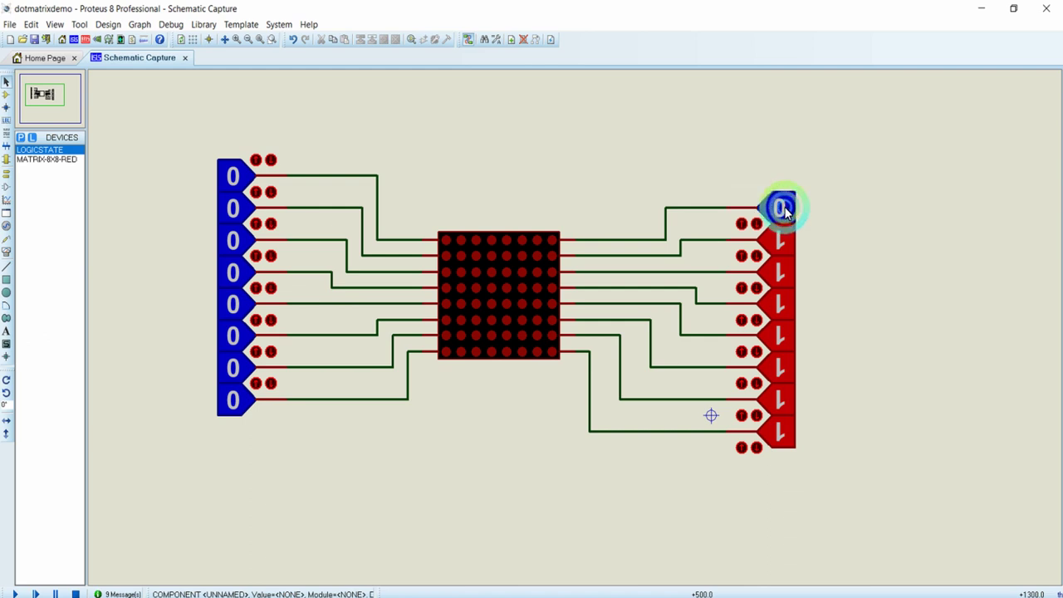
left_click(785, 241)
left_click(782, 241)
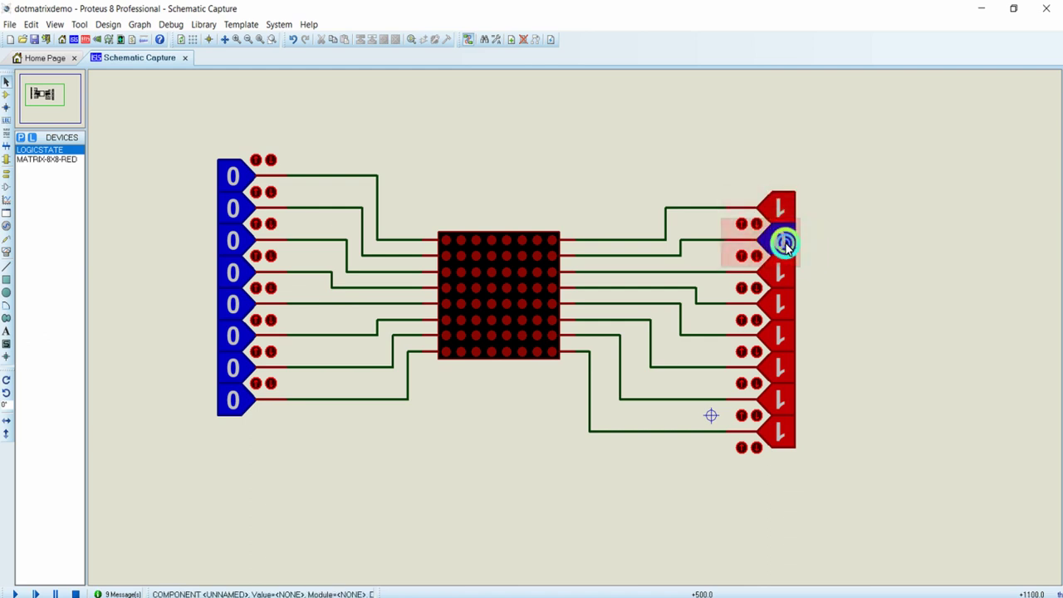
left_click(782, 272)
left_click(781, 272)
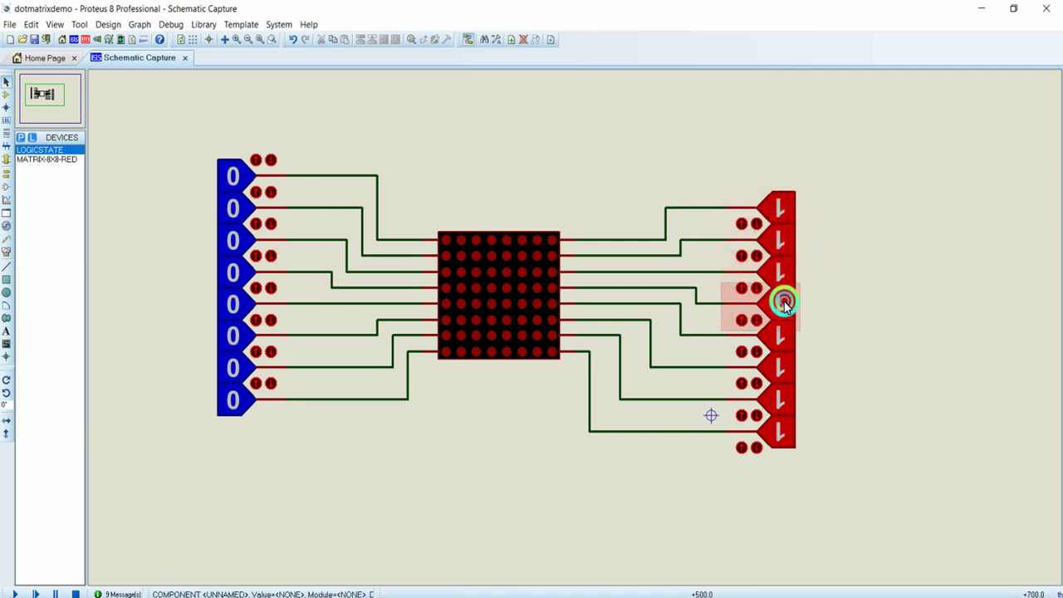
left_click(784, 300)
left_click(785, 301)
left_click(785, 325)
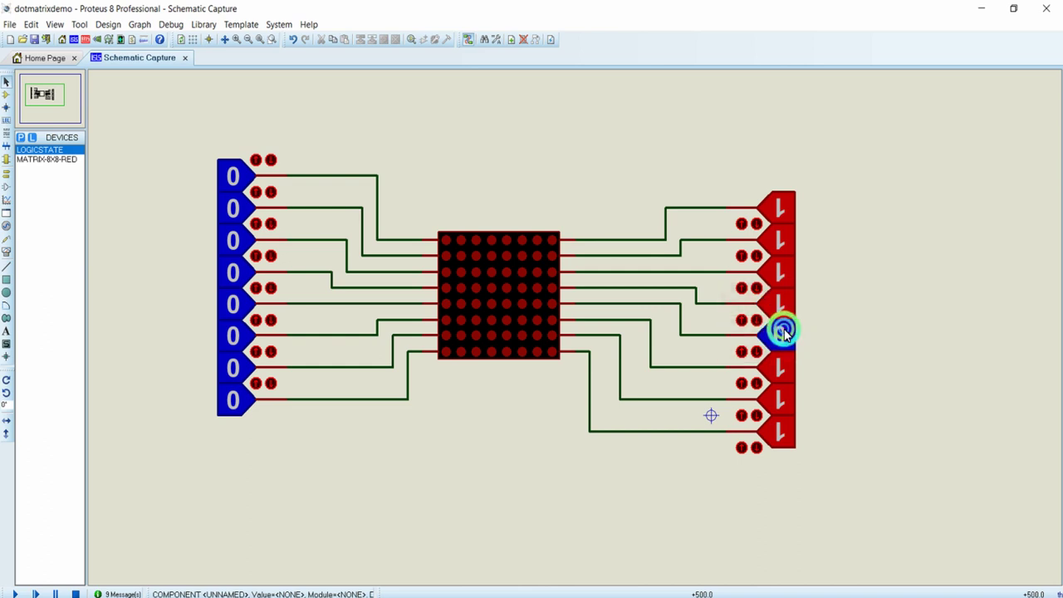
left_click(784, 330)
left_click(675, 240)
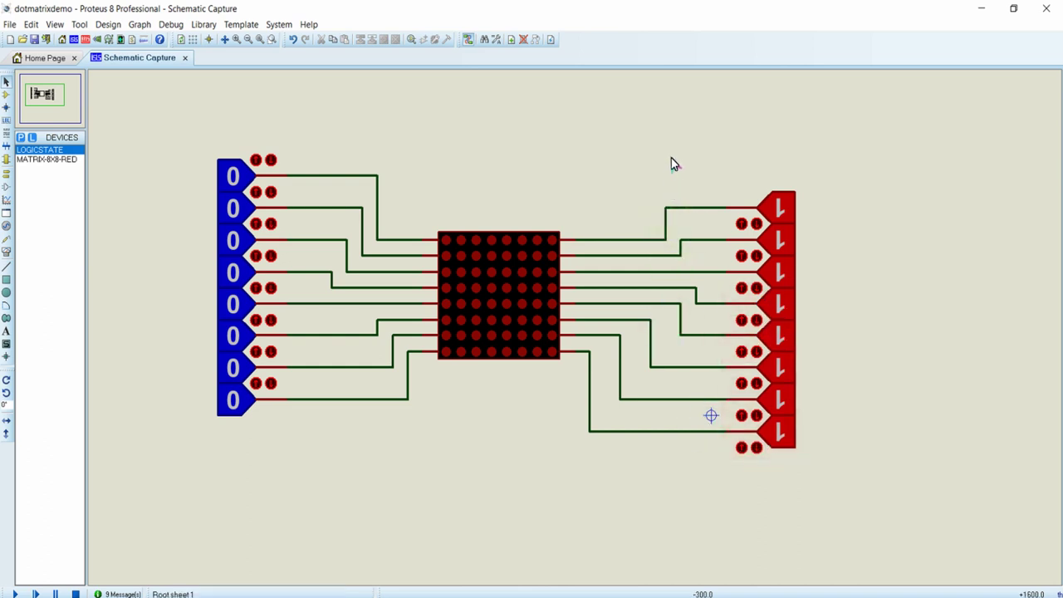
Compare the column bank set to 1 with the row bank set to 0 by highlighting each bank
left_click_drag(665, 143, 863, 527)
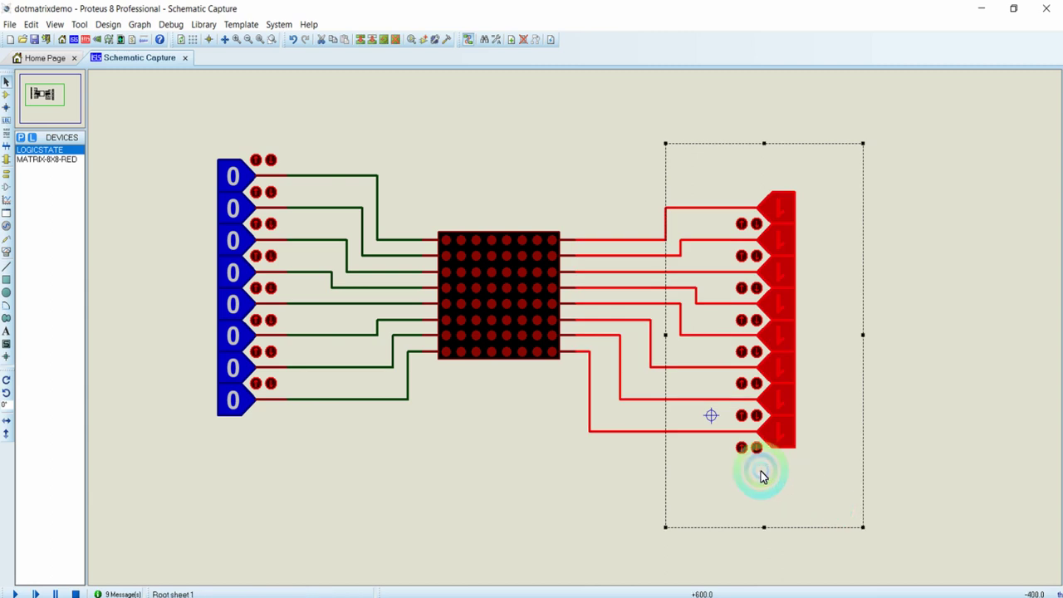
left_click_drag(164, 111, 332, 469)
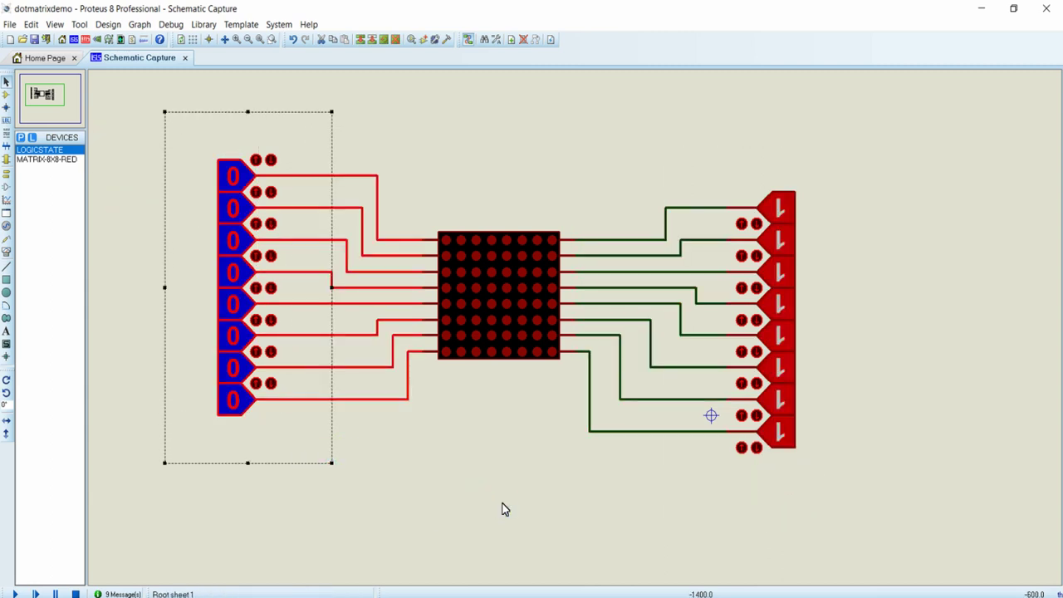
left_click(309, 297)
left_click_drag(179, 111, 319, 483)
left_click(208, 301)
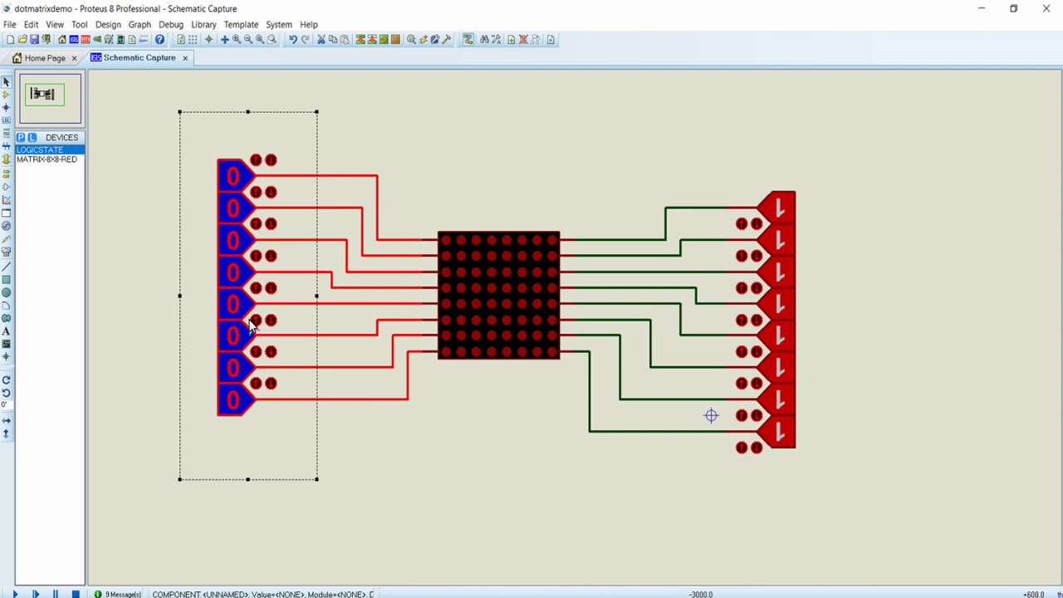
left_click_drag(681, 112, 847, 494)
left_click(800, 257)
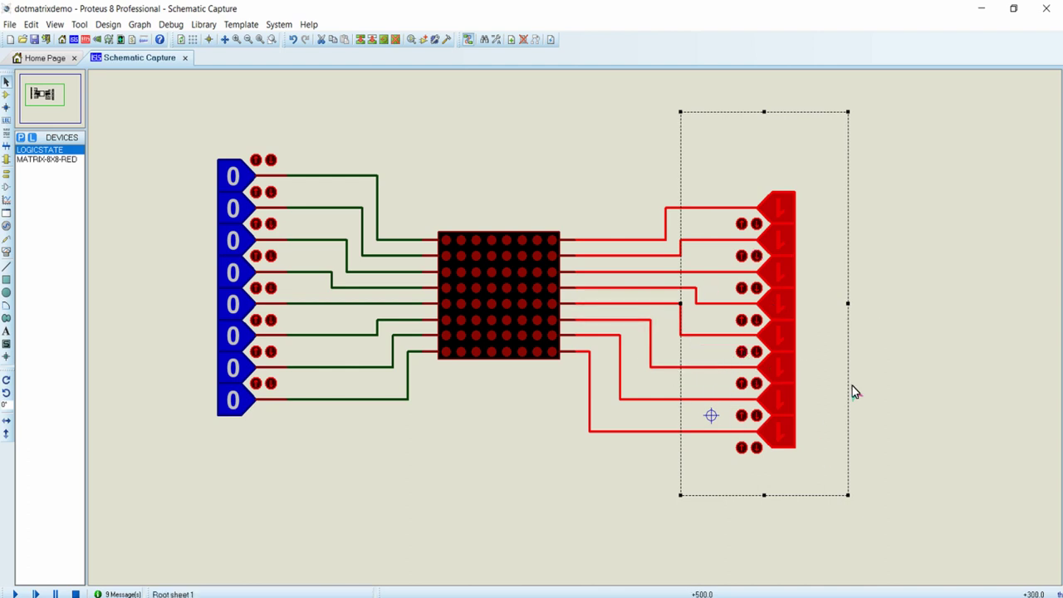
left_click_drag(179, 111, 362, 463)
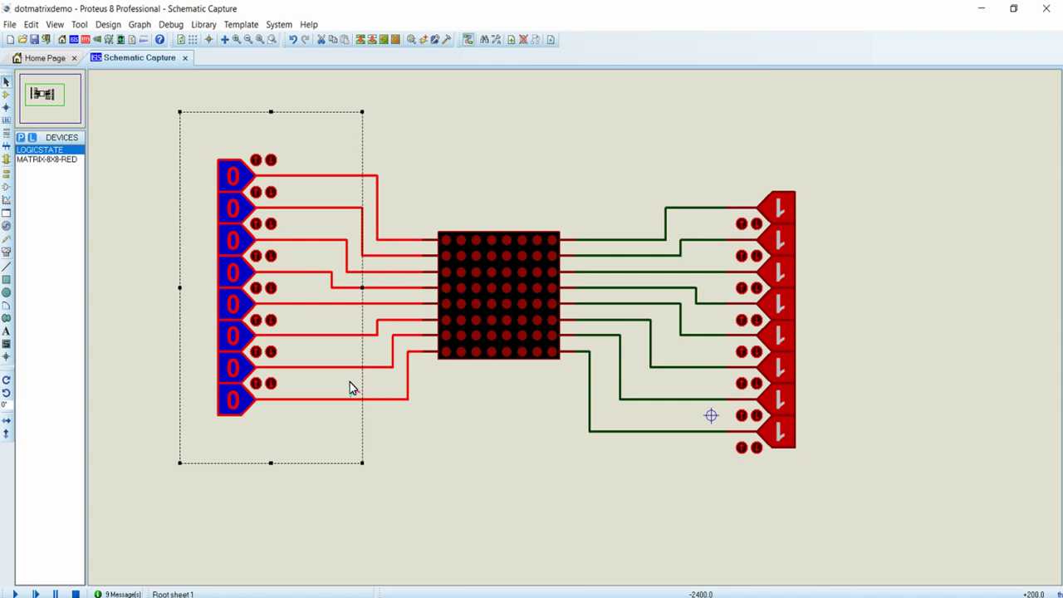
Run the simulation and light the matrix's first LED by setting row R1 to 1 and column C1 to 0
key("F12")
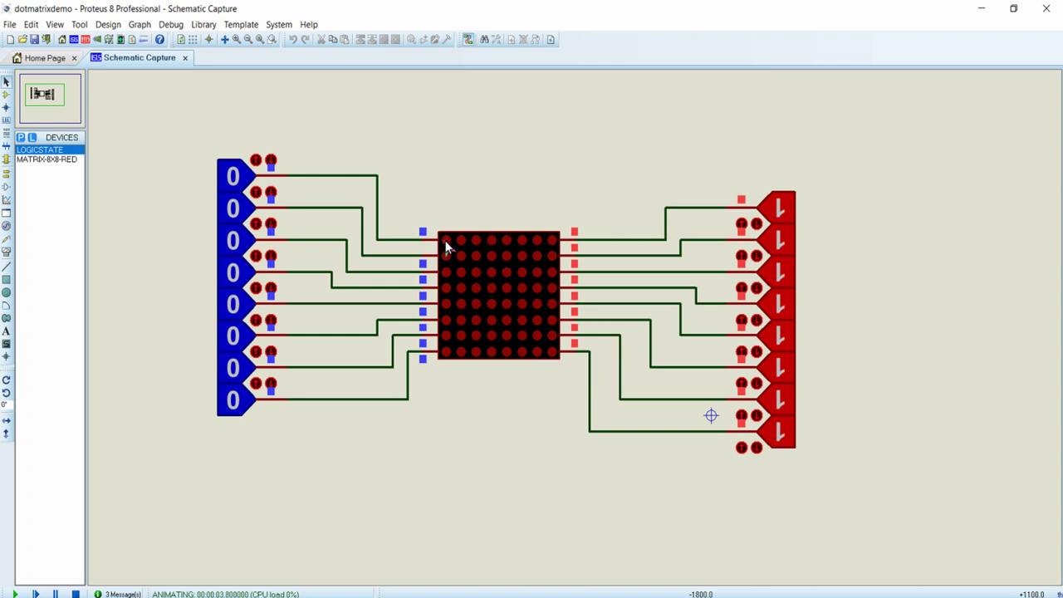
left_click(233, 177)
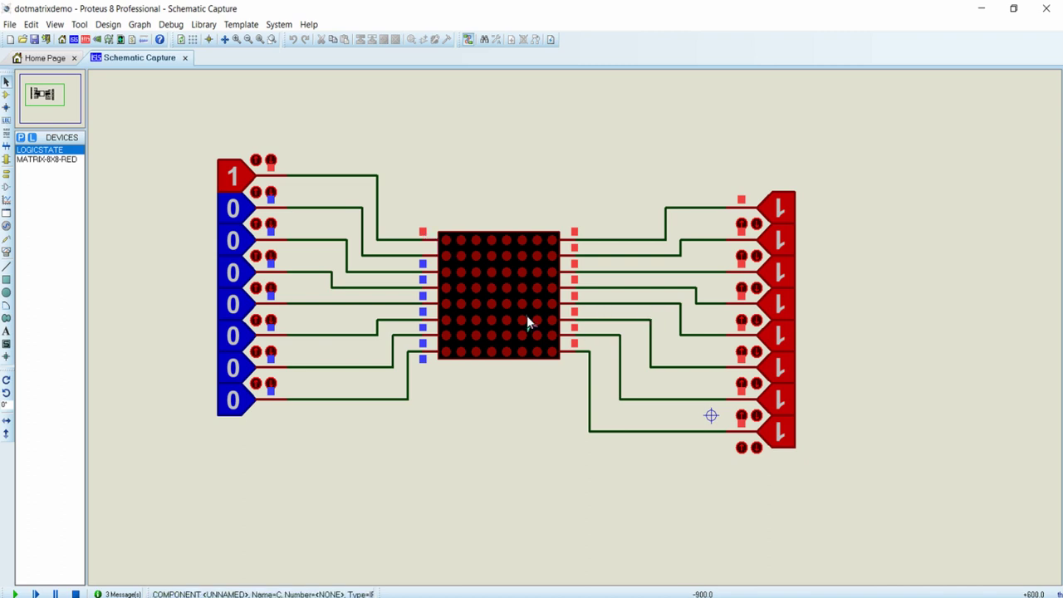
left_click(788, 437)
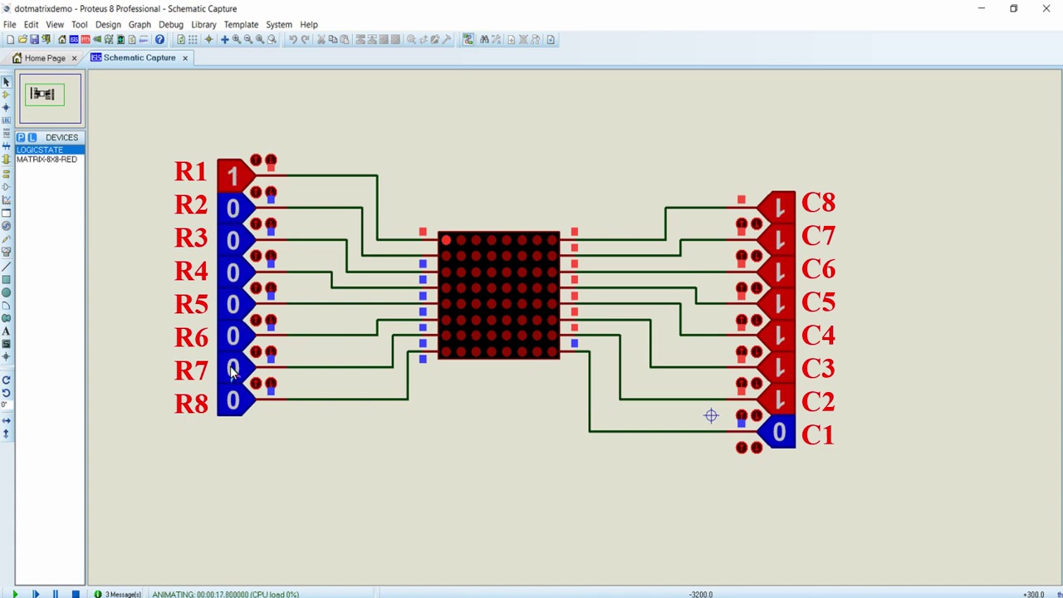
Examine the R1 to R8 row states and the C1 to C8 column states in the running simulation
left_click(247, 177)
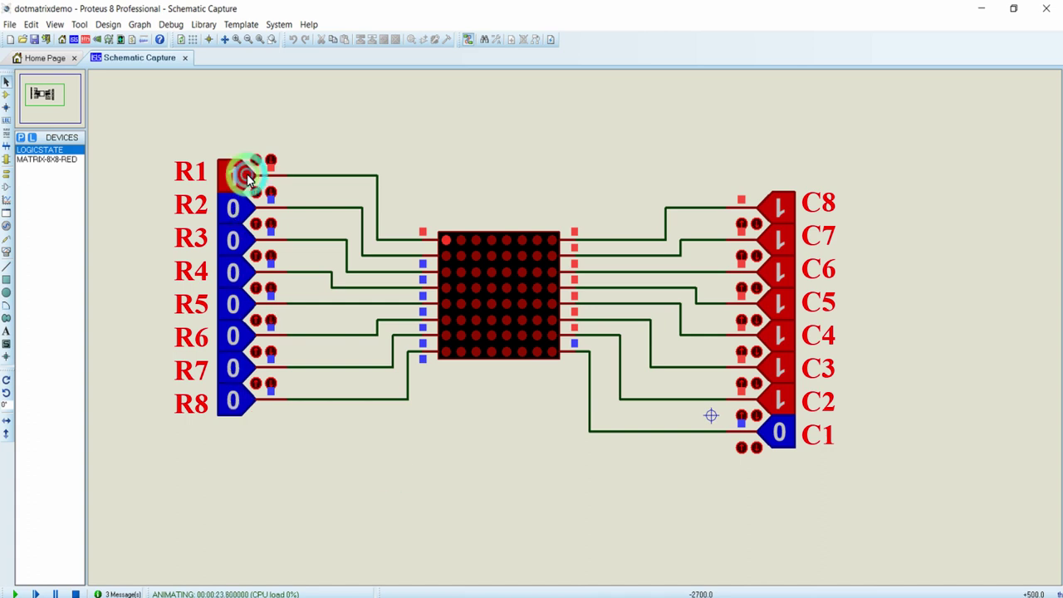
left_click(242, 140)
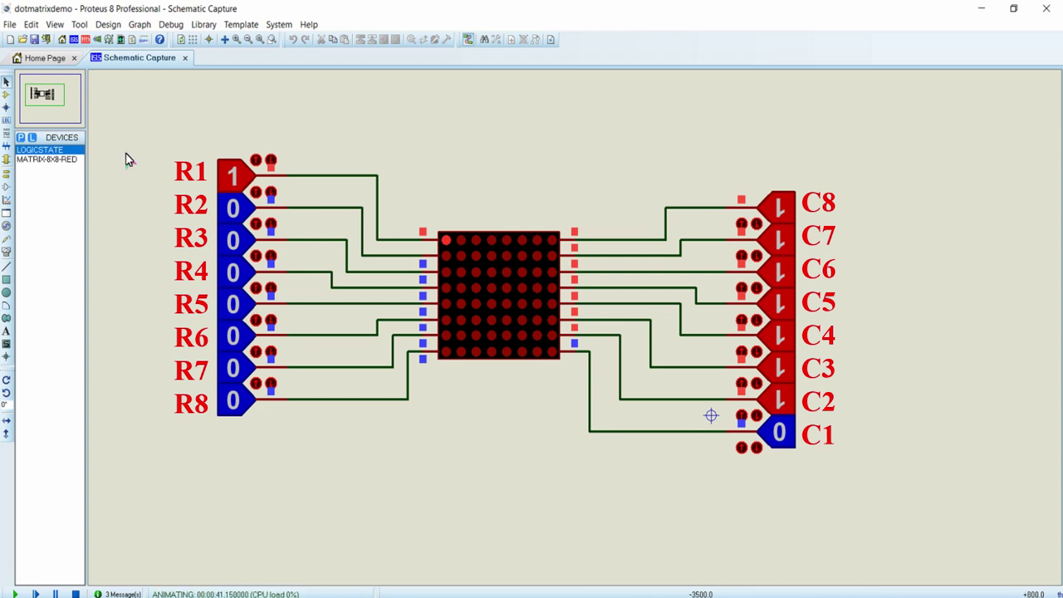
left_click_drag(164, 95, 306, 447)
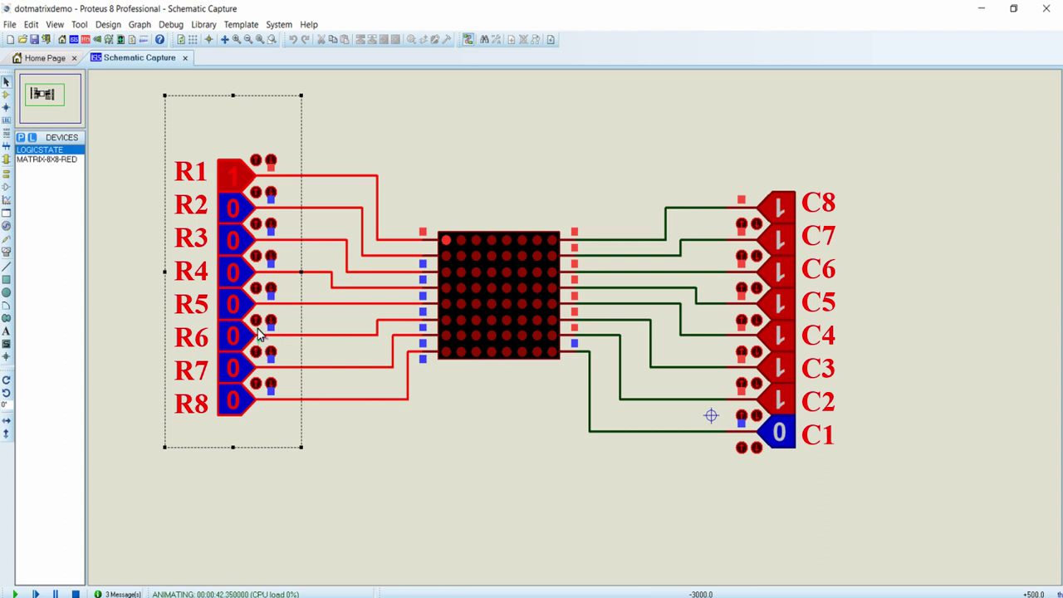
left_click_drag(863, 542, 634, 127)
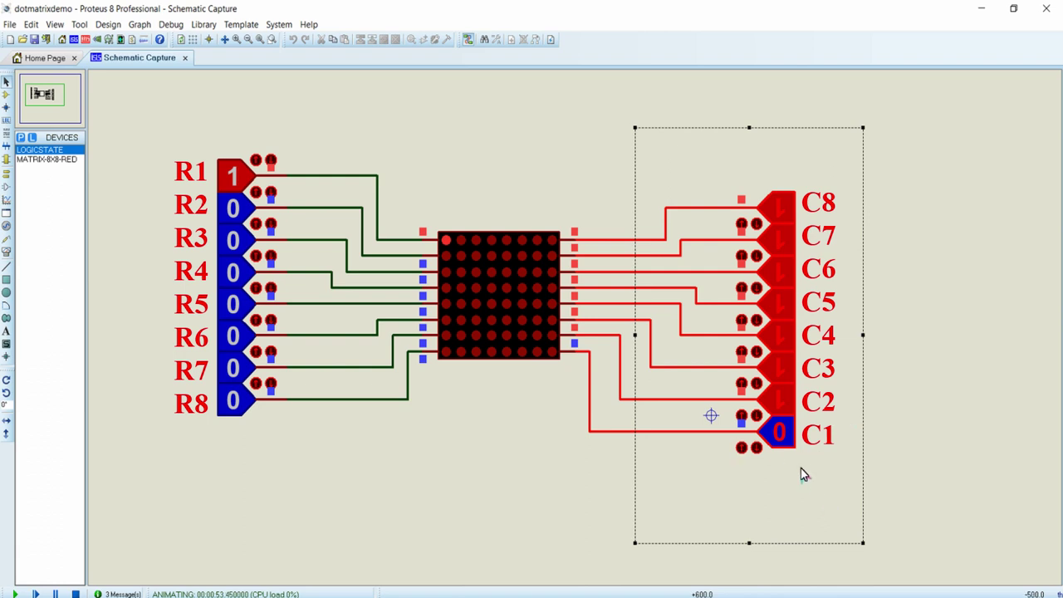
left_click(919, 447)
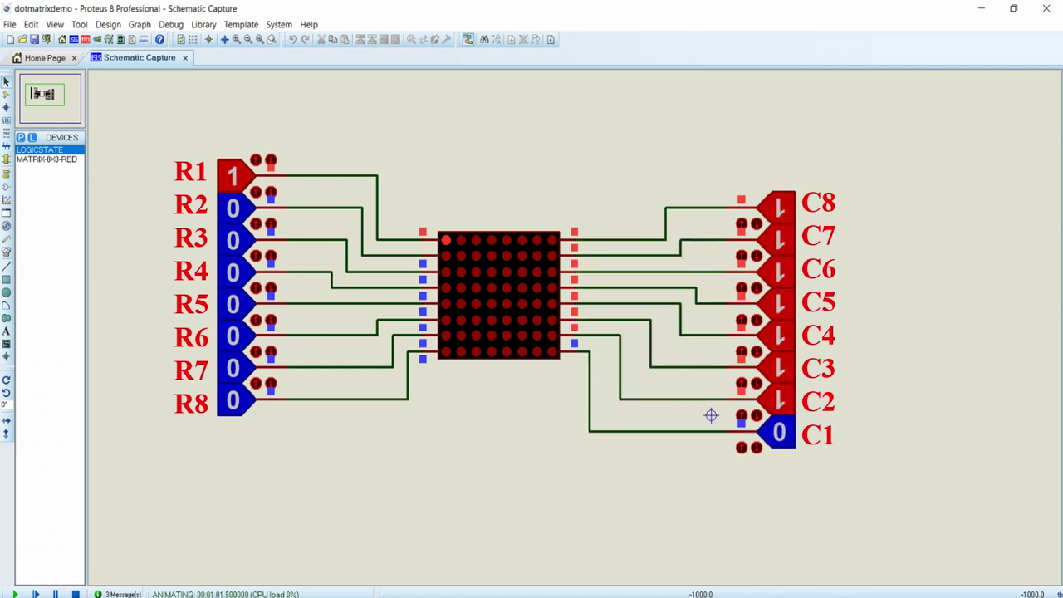
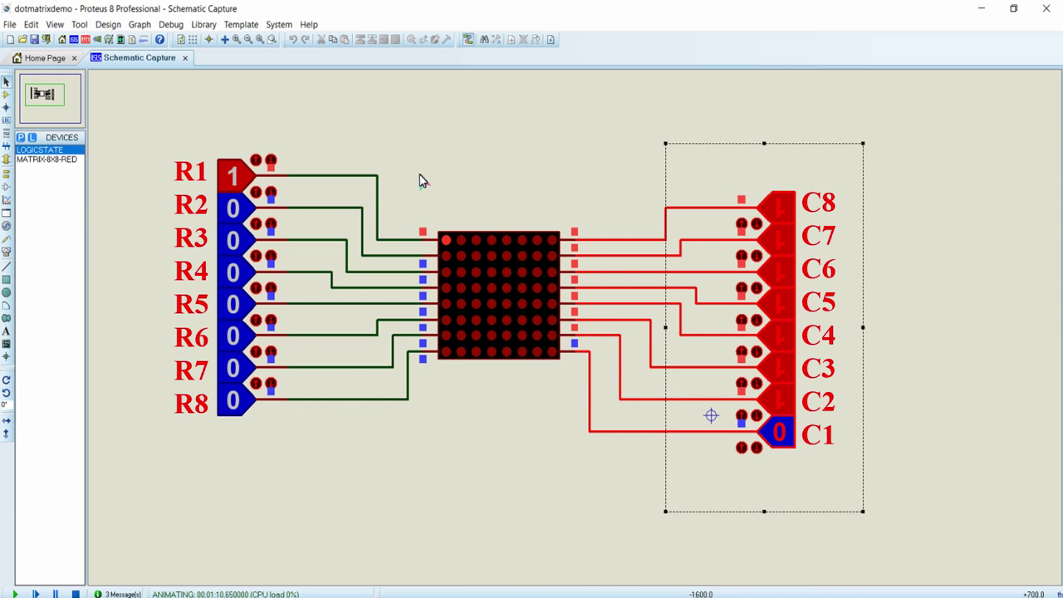
left_click_drag(391, 95, 138, 477)
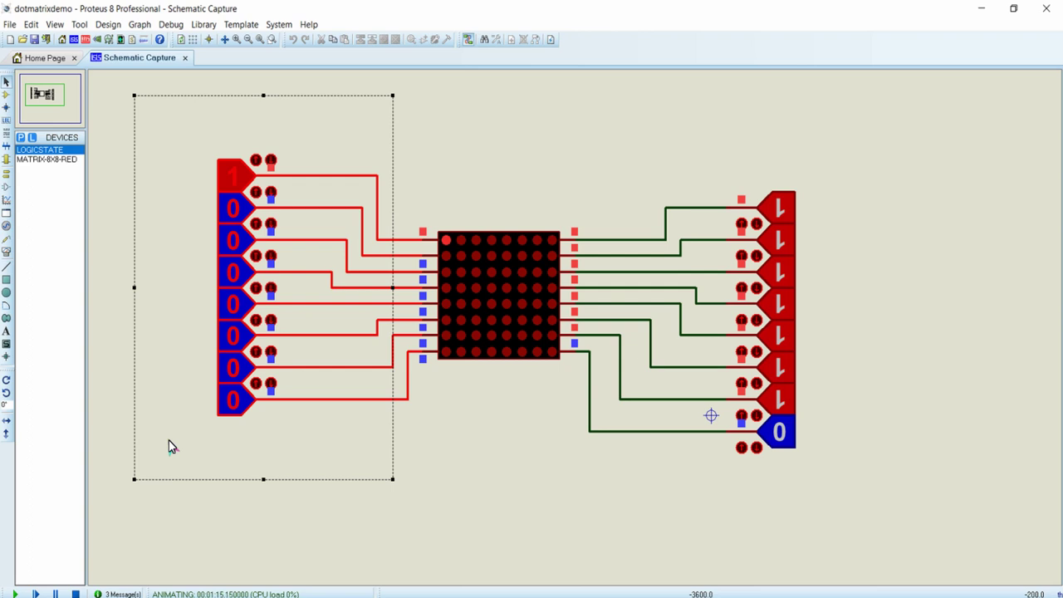
Switch to the dotmatrix folder in File Explorer, open the "full" image to view its smiley pattern, and return to the schematic
left_click(422, 593)
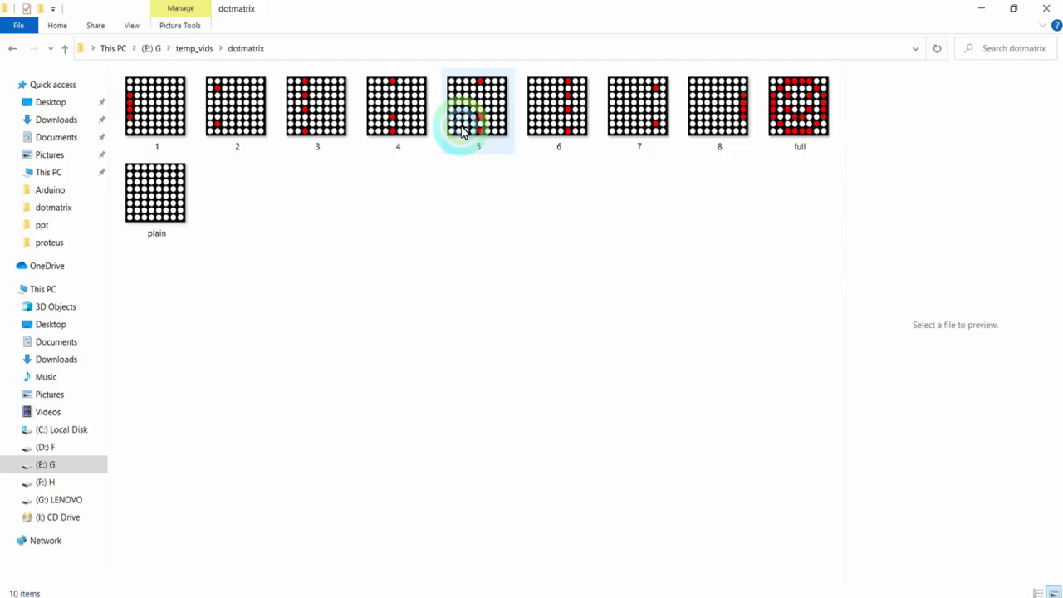
double_click(795, 96)
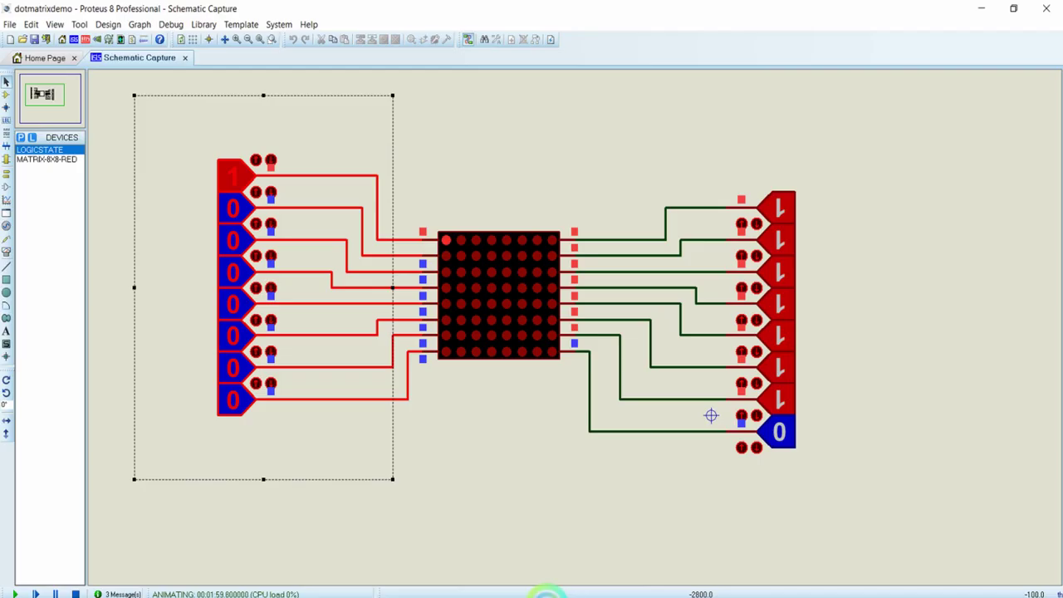
left_click(440, 238)
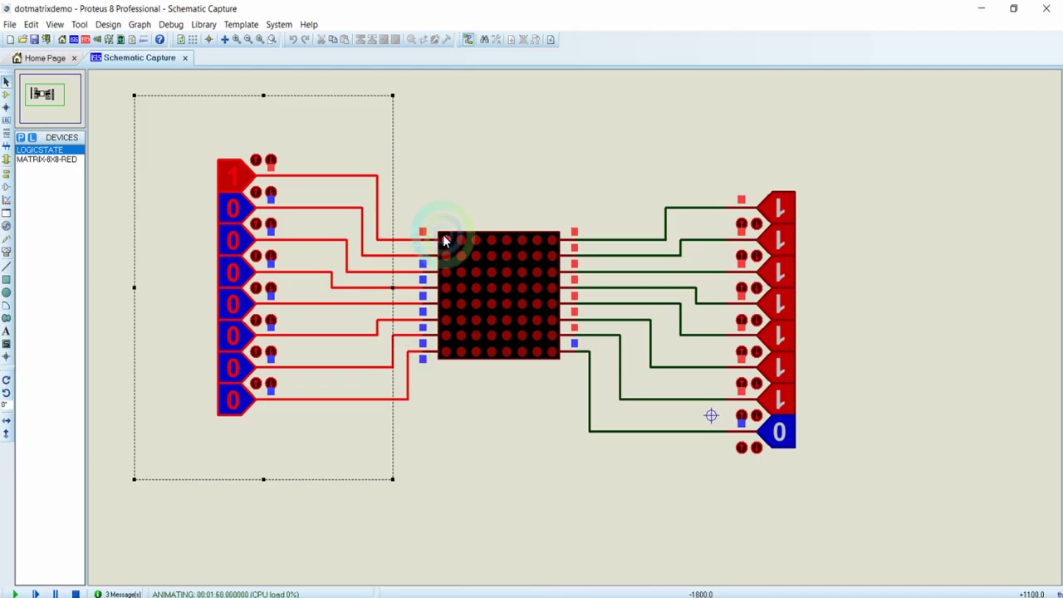
Highlight the row logic states R1 to R8, then the column logic states C1 to C8, beside the matrix in the running simulation
left_click(467, 130)
left_click(152, 98)
left_click_drag(152, 98, 389, 480)
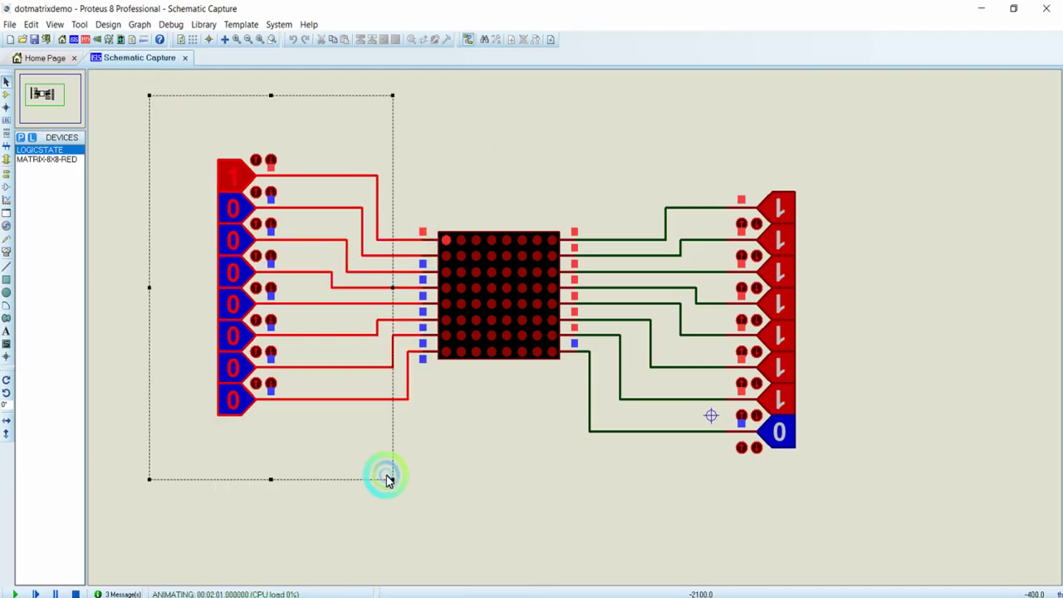
left_click(776, 367)
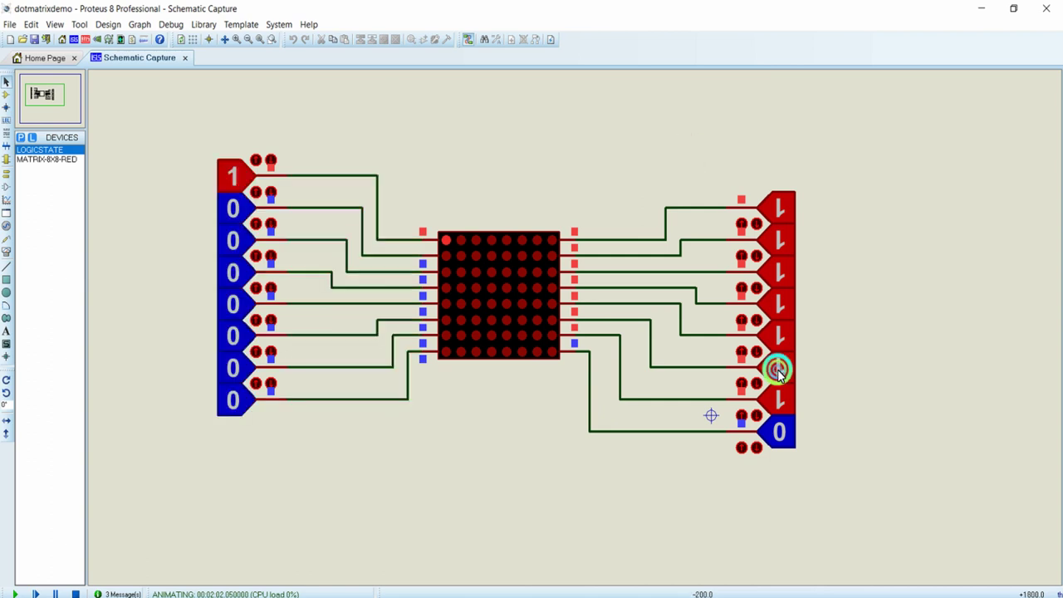
left_click_drag(681, 128, 844, 497)
left_click(604, 433)
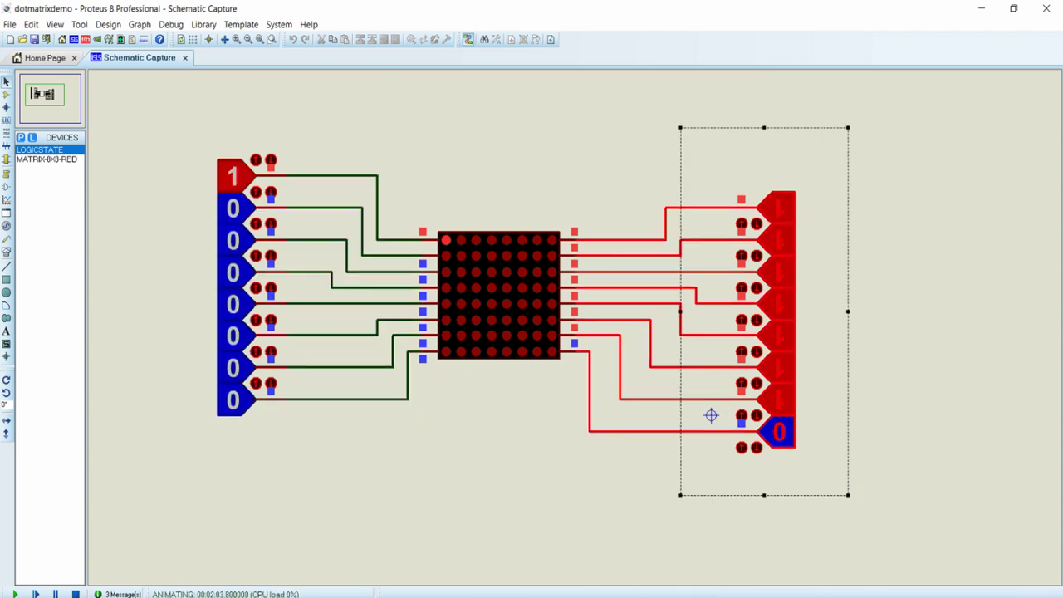
Switch to Photos to view full.png, then examine the single-column patterns in 1.png, 2.png, 3.png and 4.png one by one
left_click(602, 590)
left_click(463, 390)
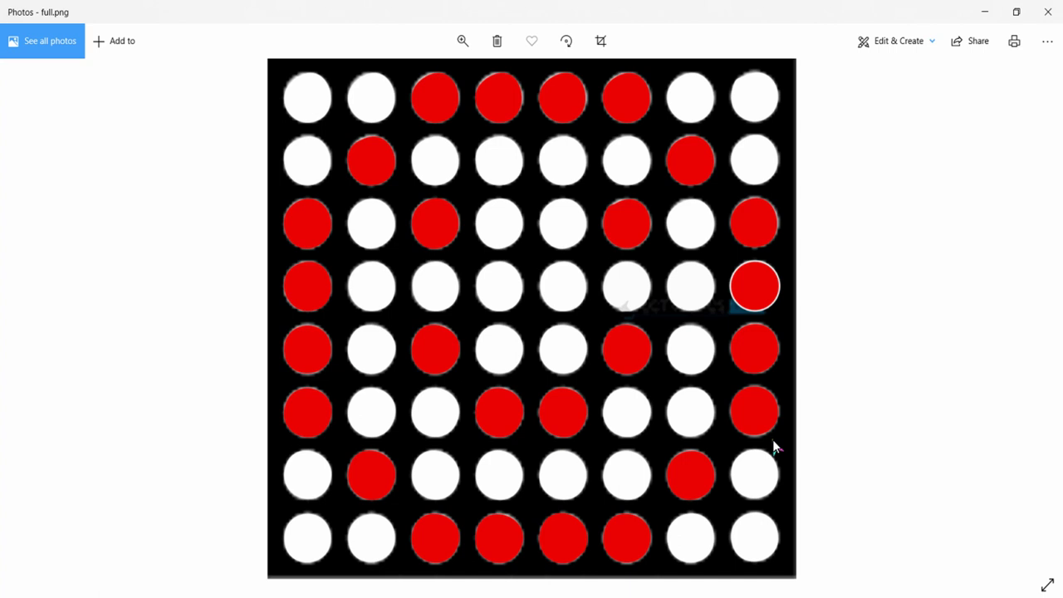
key("Left")
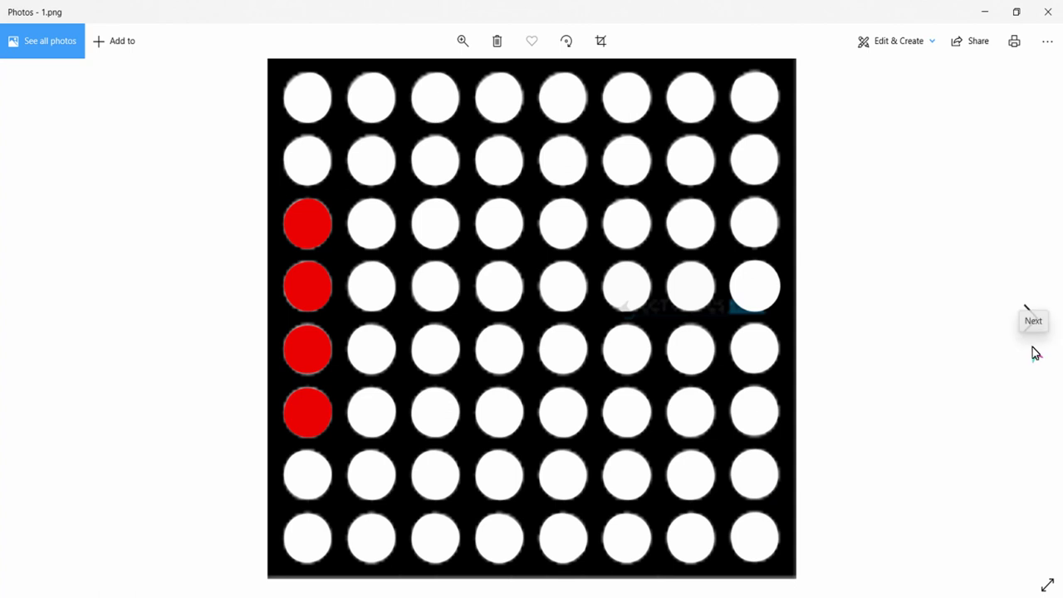
left_click(1037, 318)
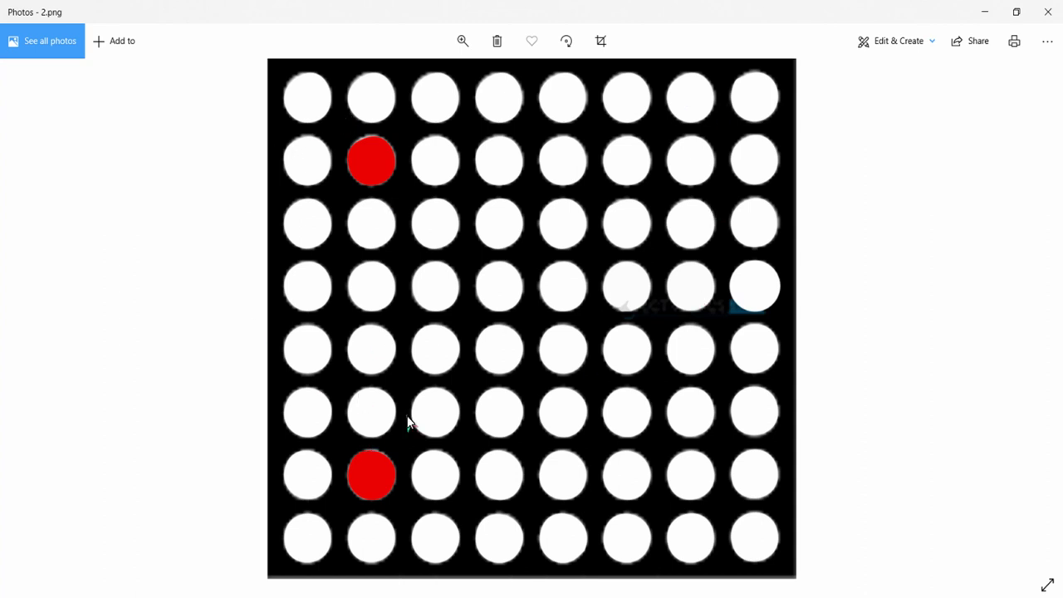
left_click(1029, 314)
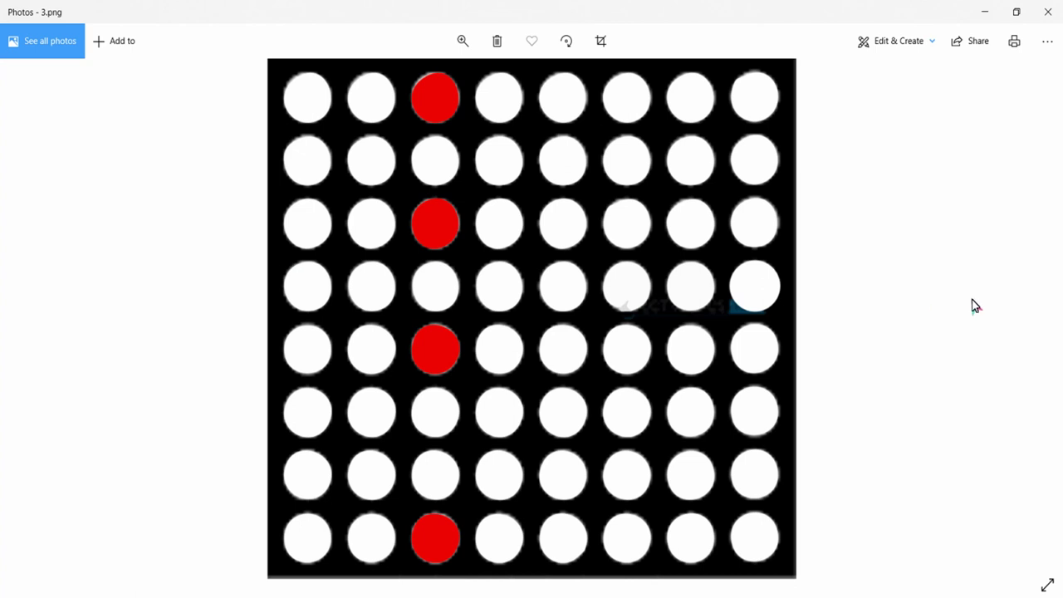
left_click(1032, 318)
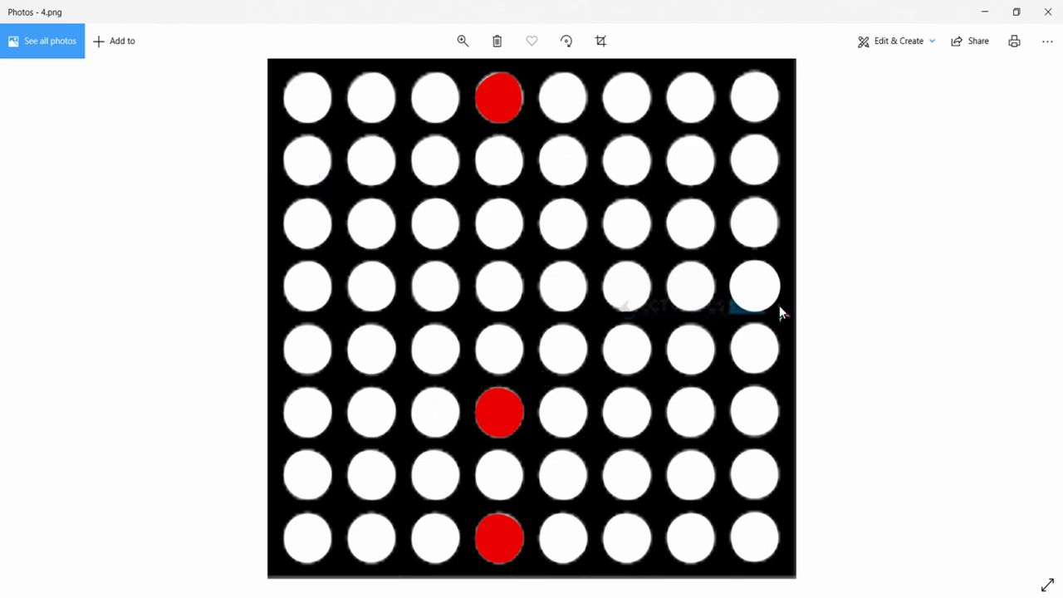
Examine the remaining single-column patterns in 5.png, 6.png, 7.png and 8.png one by one
left_click(23, 308)
left_click(1042, 328)
key("Left")
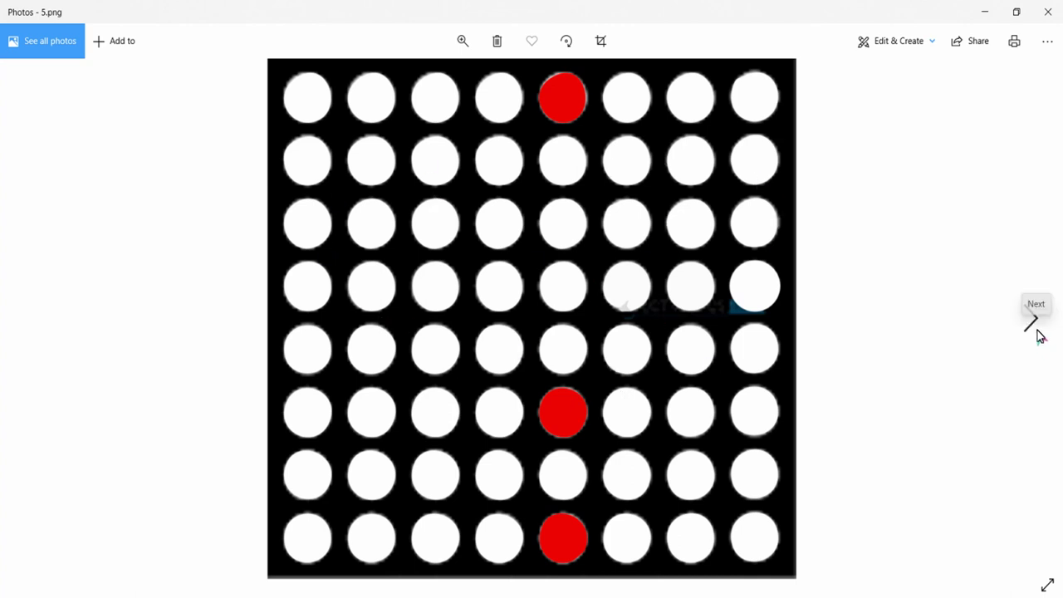
left_click(1038, 333)
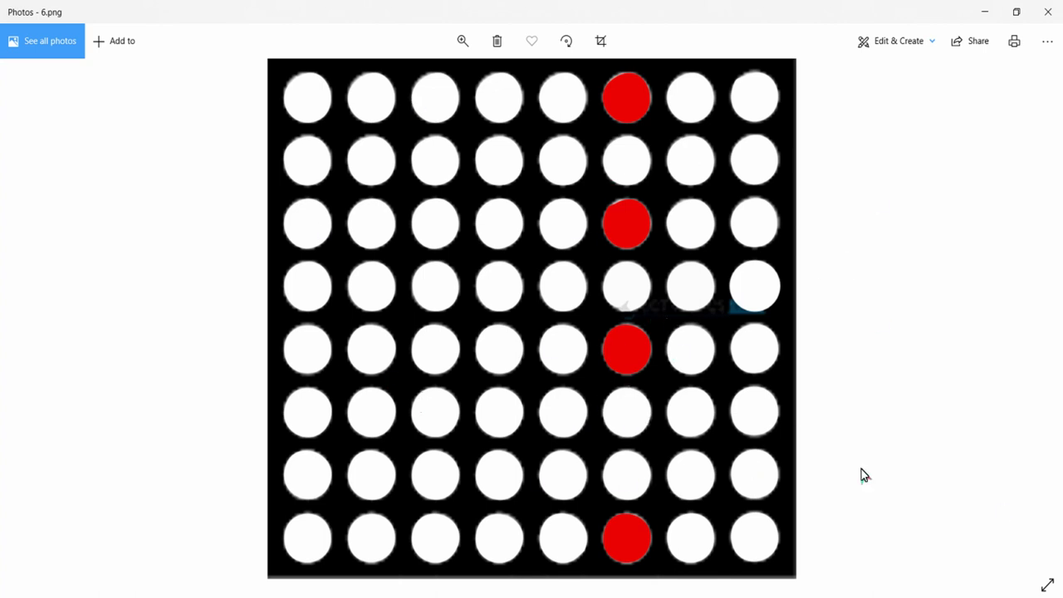
left_click(1030, 329)
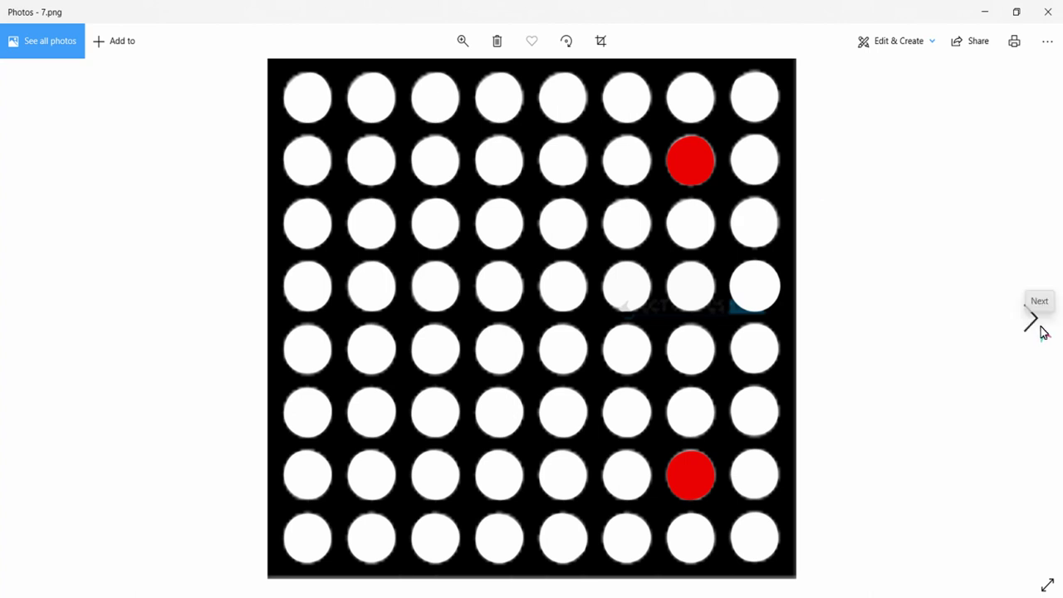
left_click(1041, 331)
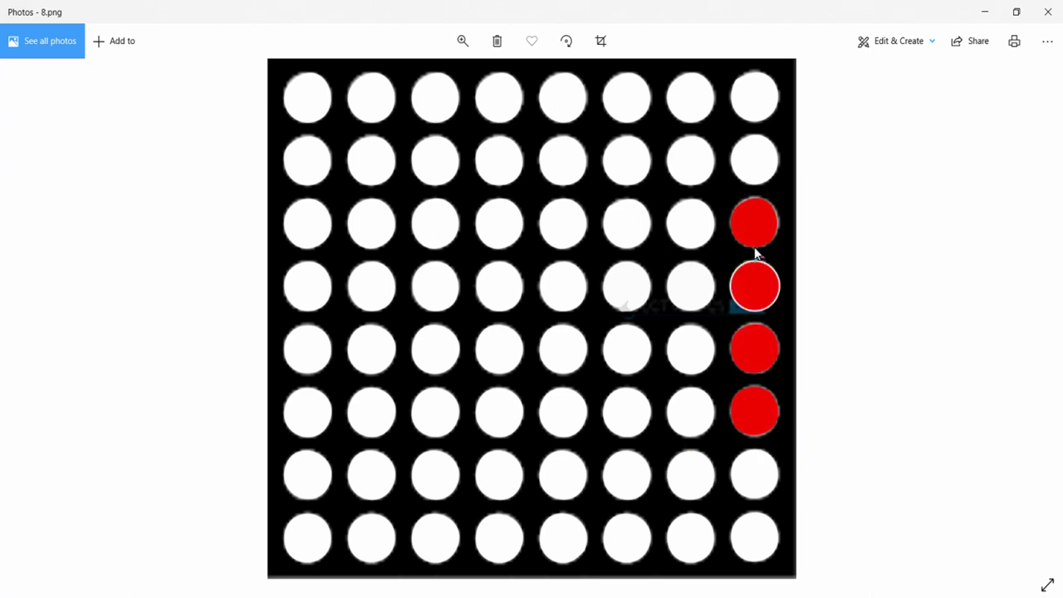
Go through the column images again in order from 1.png to 8.png, ending on the complete smiley in full.png
left_click(1036, 336)
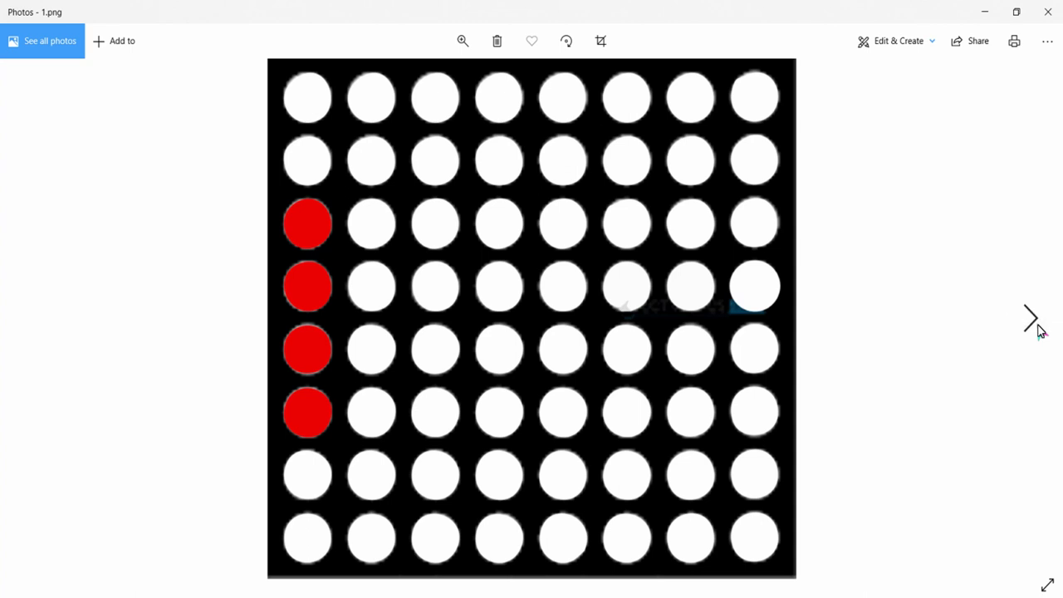
left_click(1040, 330)
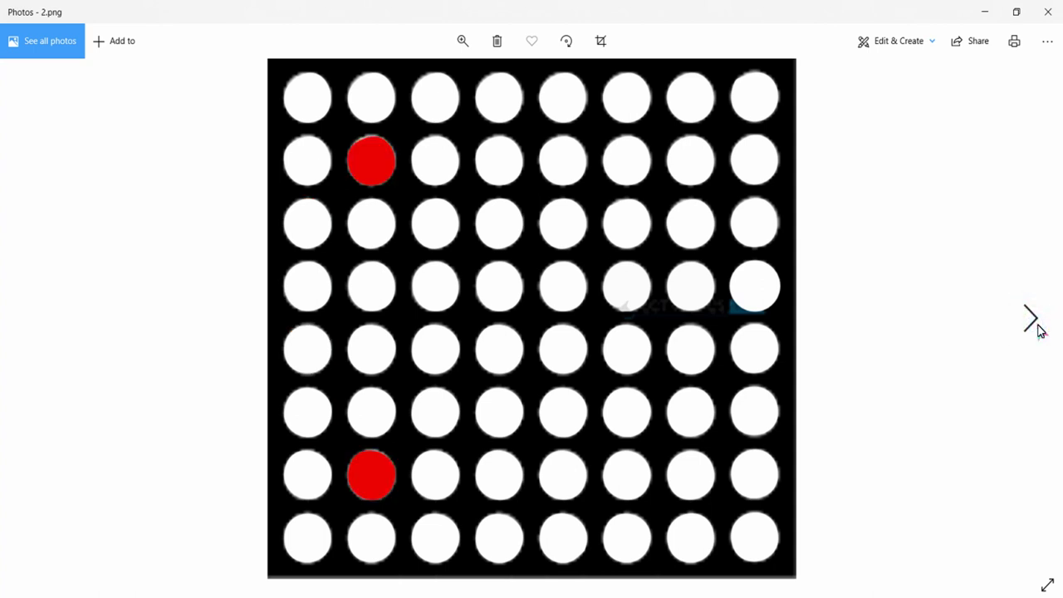
left_click(1040, 330)
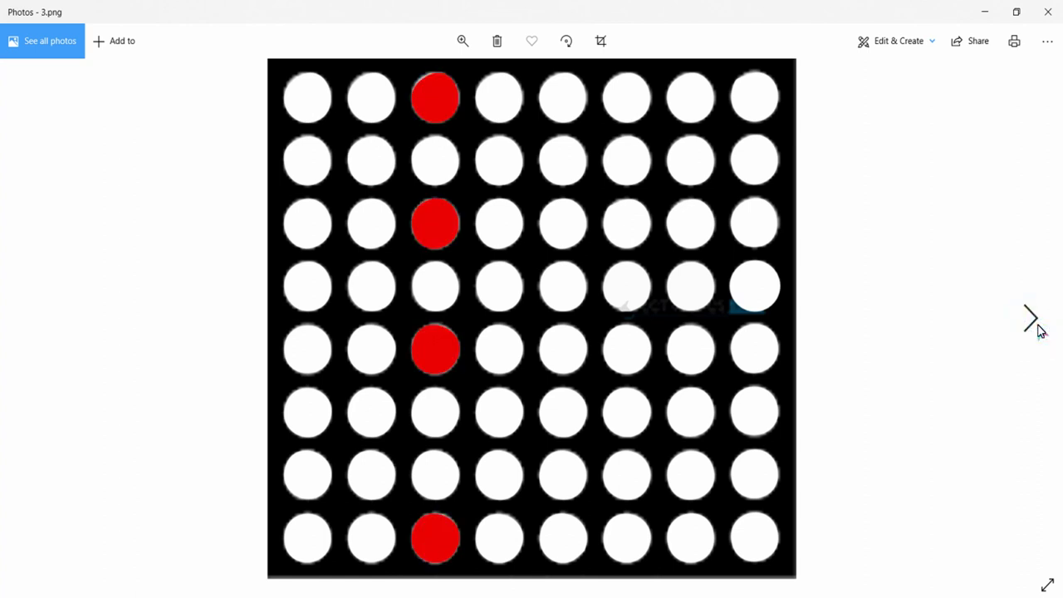
left_click(1040, 330)
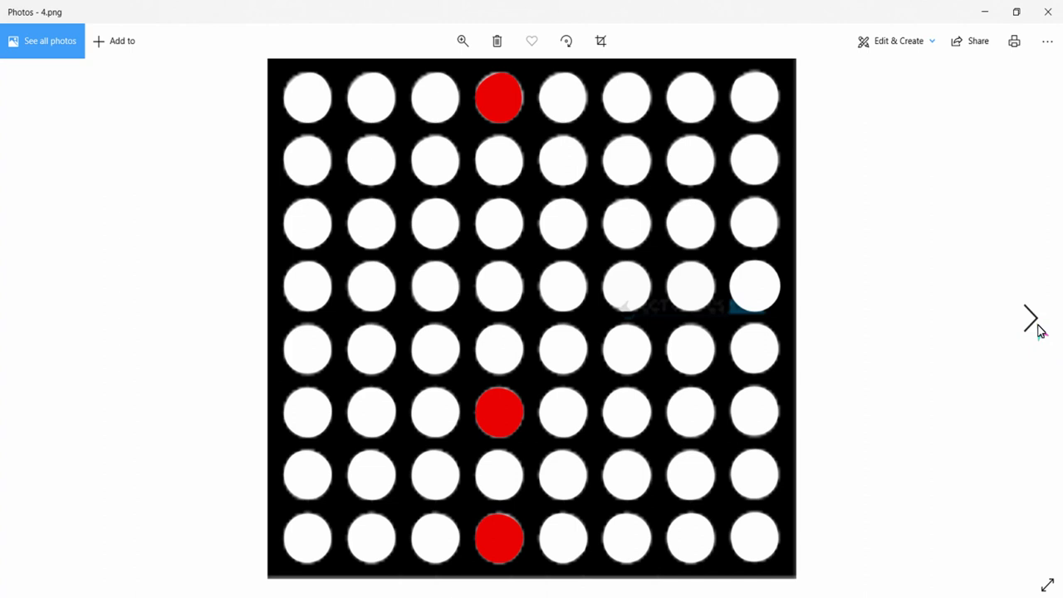
left_click(1040, 330)
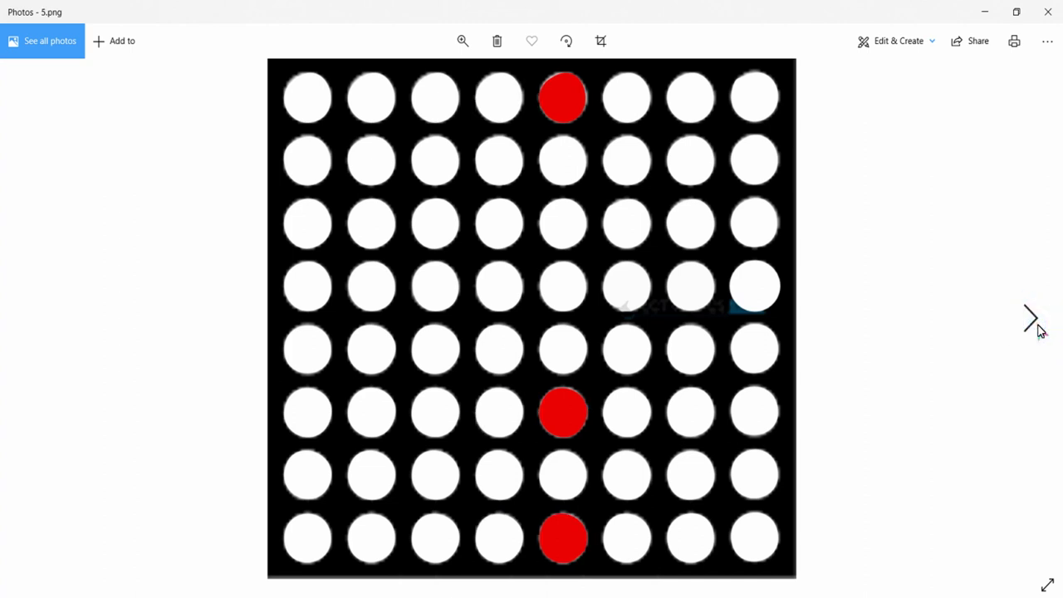
left_click(1039, 330)
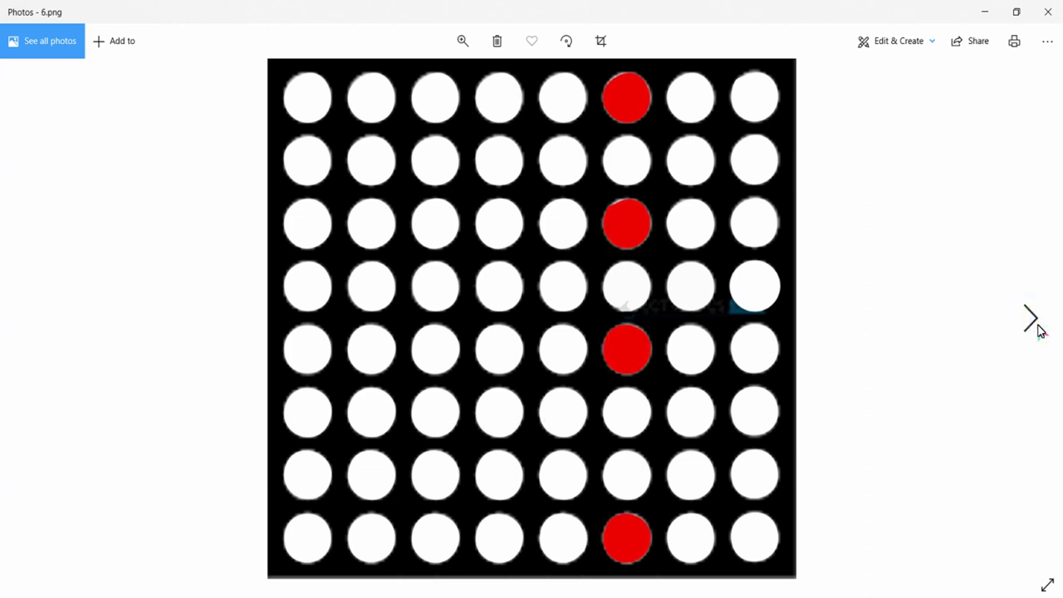
left_click(1040, 330)
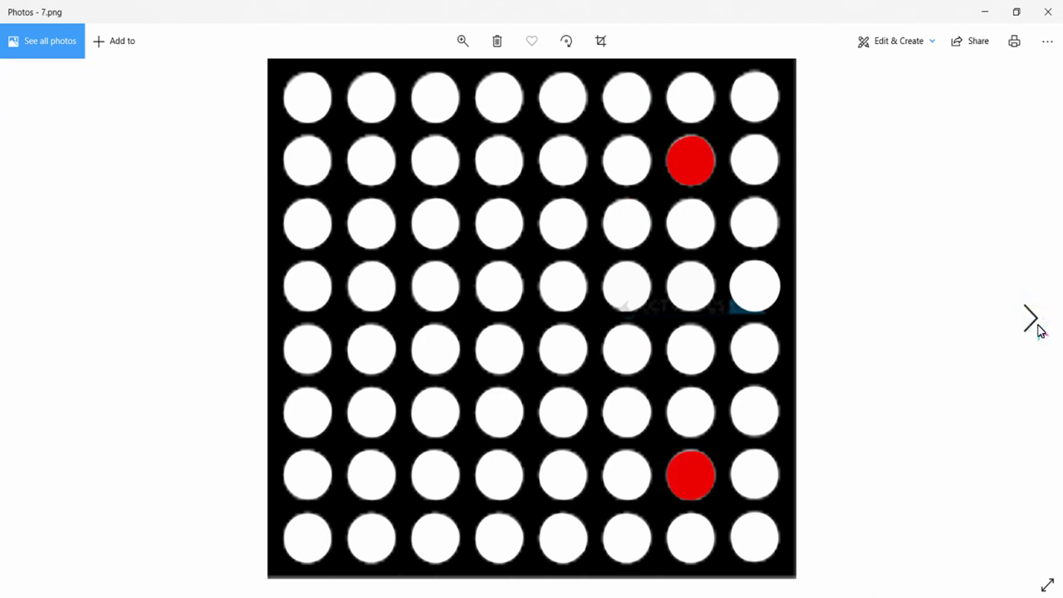
left_click(1040, 331)
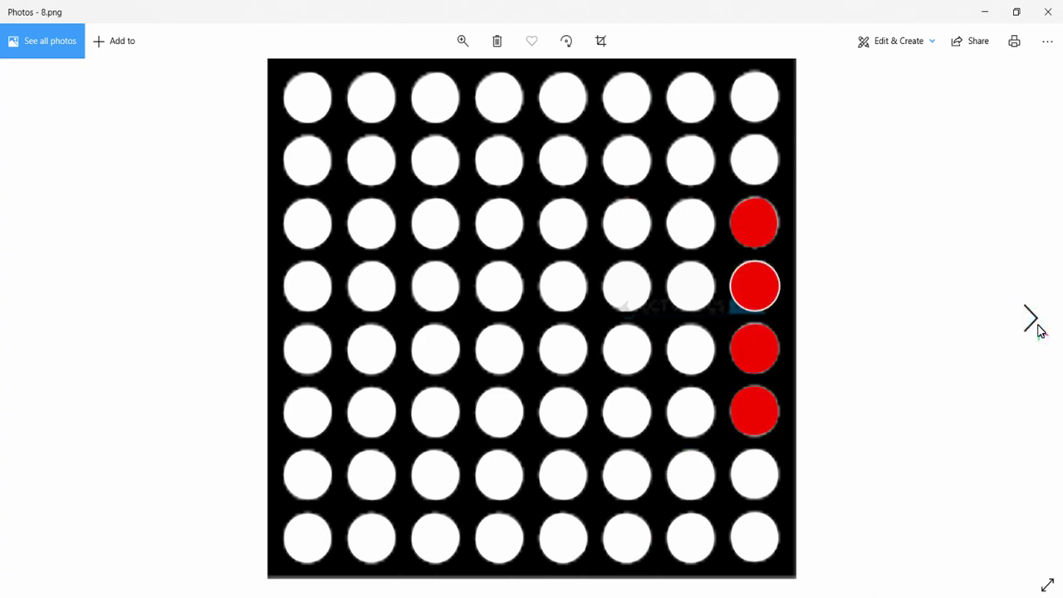
left_click(1040, 330)
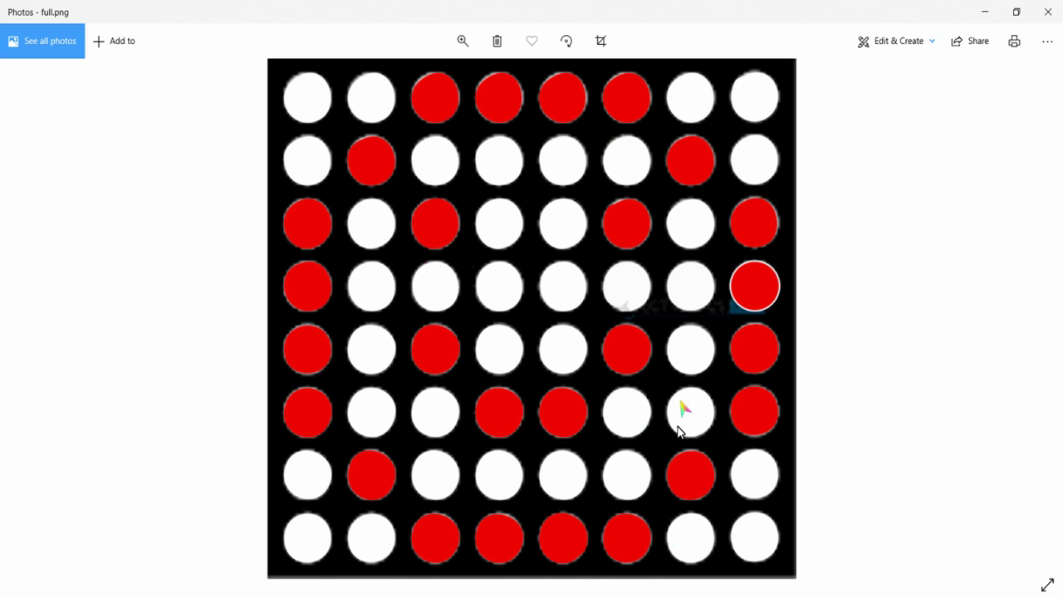
Return to 1.png and flip rapidly forward and backward through the column images several times to mimic column scanning, ending on 1.png
left_click(33, 329)
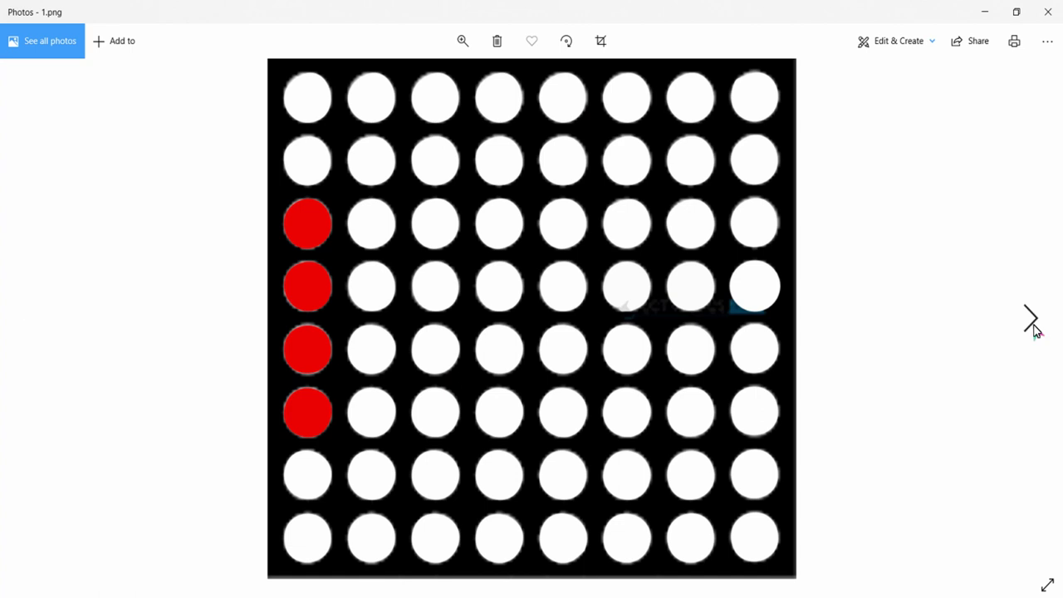
left_click(1032, 320)
left_click(1031, 320)
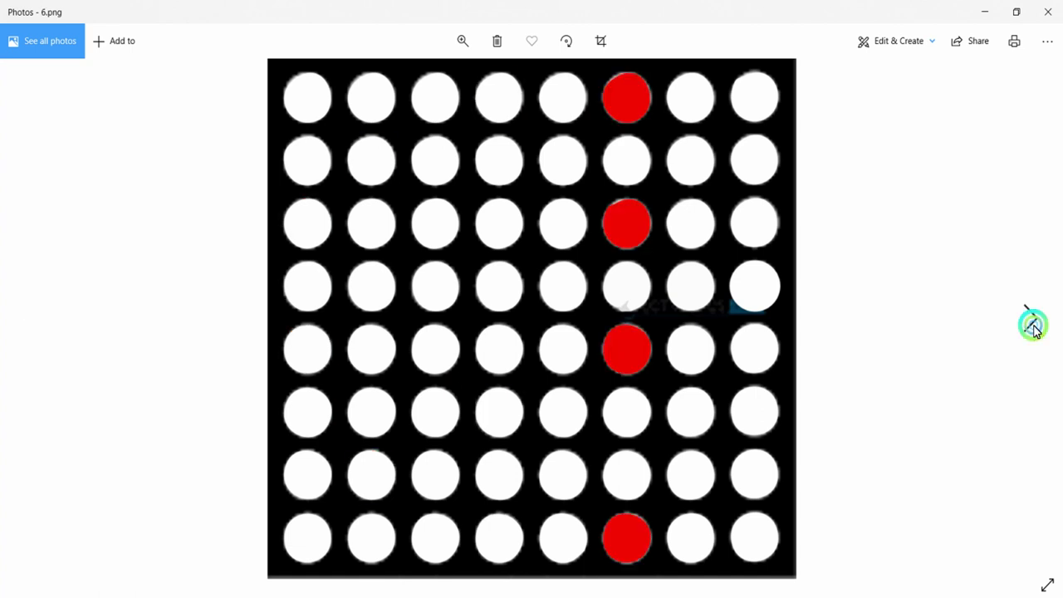
left_click(1033, 328)
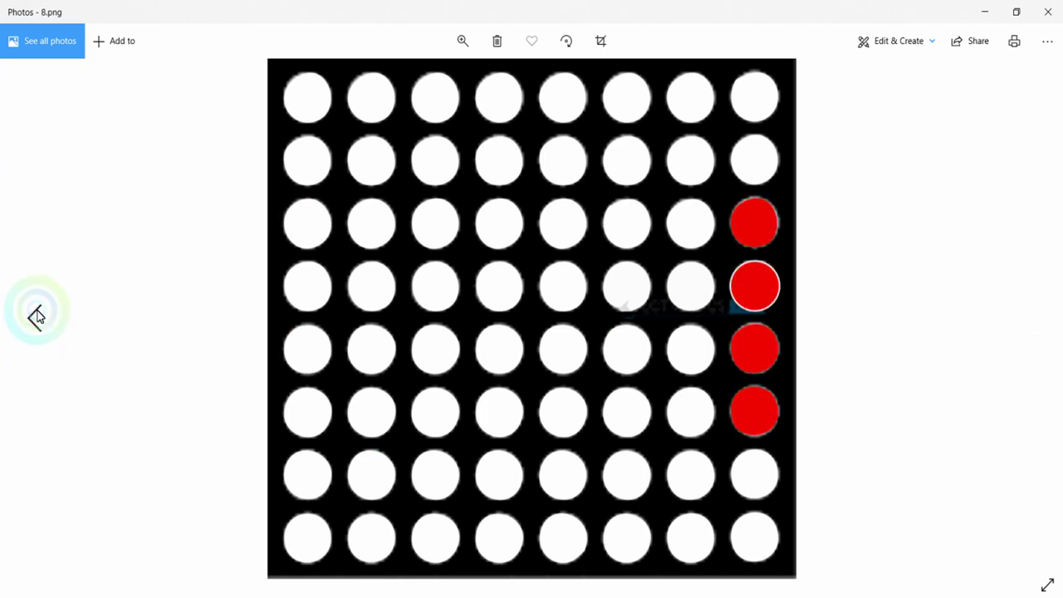
left_click(37, 316)
left_click(37, 317)
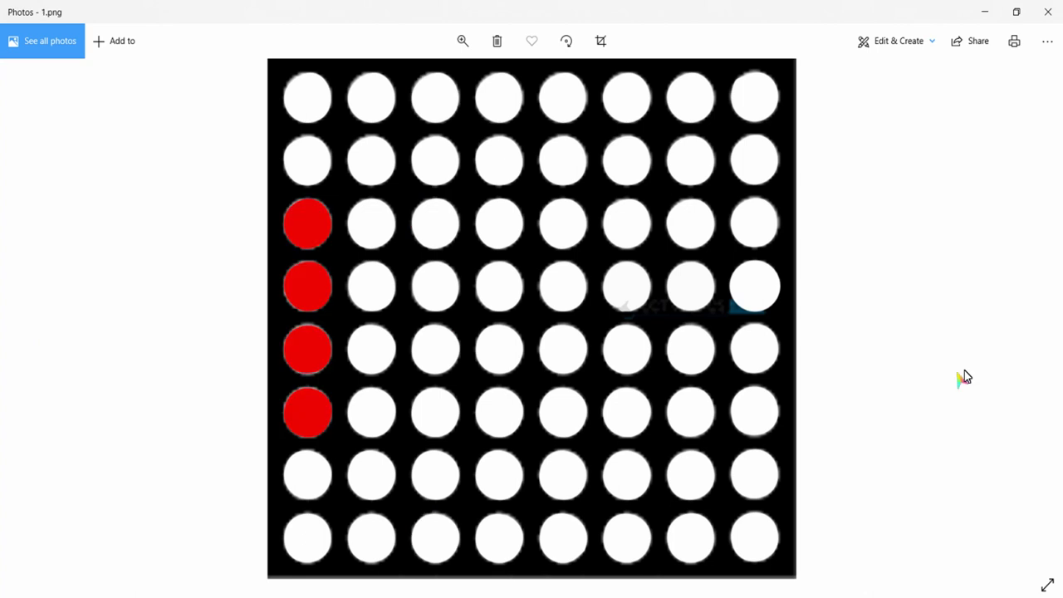
left_click(1030, 343)
left_click(1030, 342)
left_click(1030, 343)
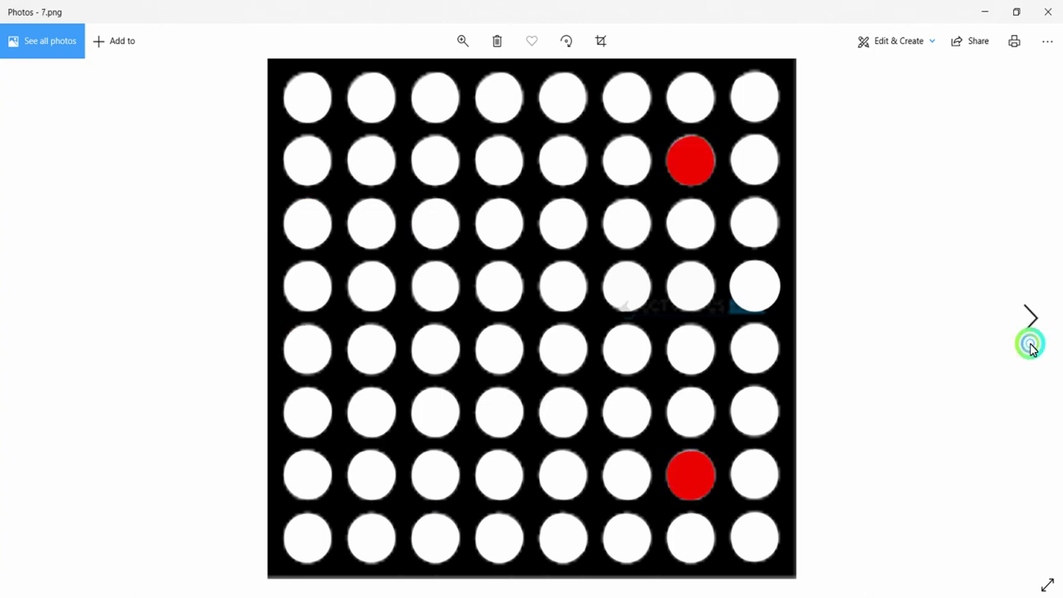
left_click(32, 314)
left_click(33, 318)
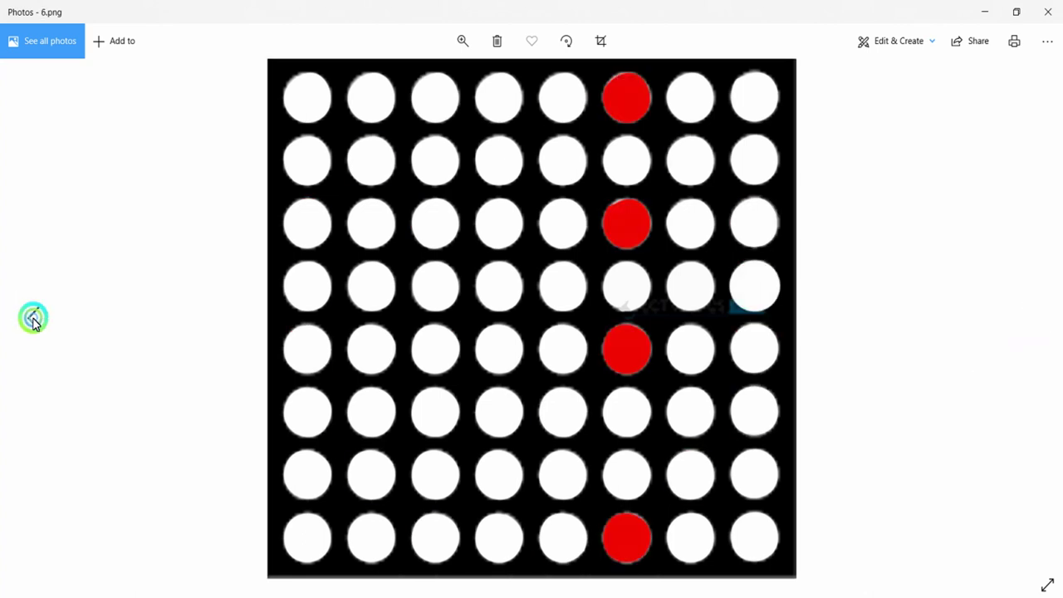
left_click(33, 318)
left_click(33, 318)
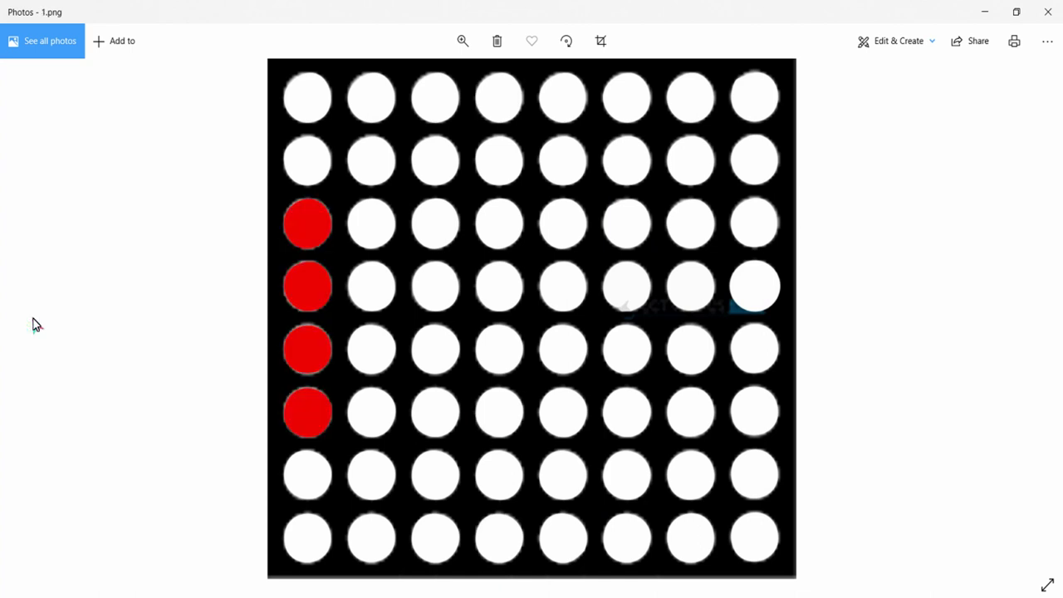
left_click(1026, 319)
left_click(1026, 319)
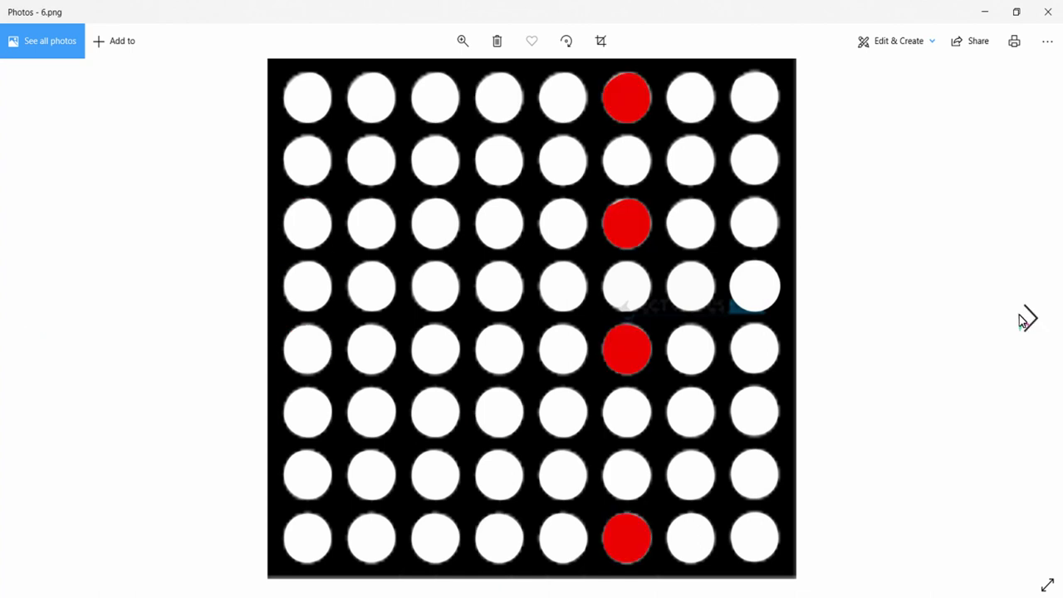
left_click(1026, 320)
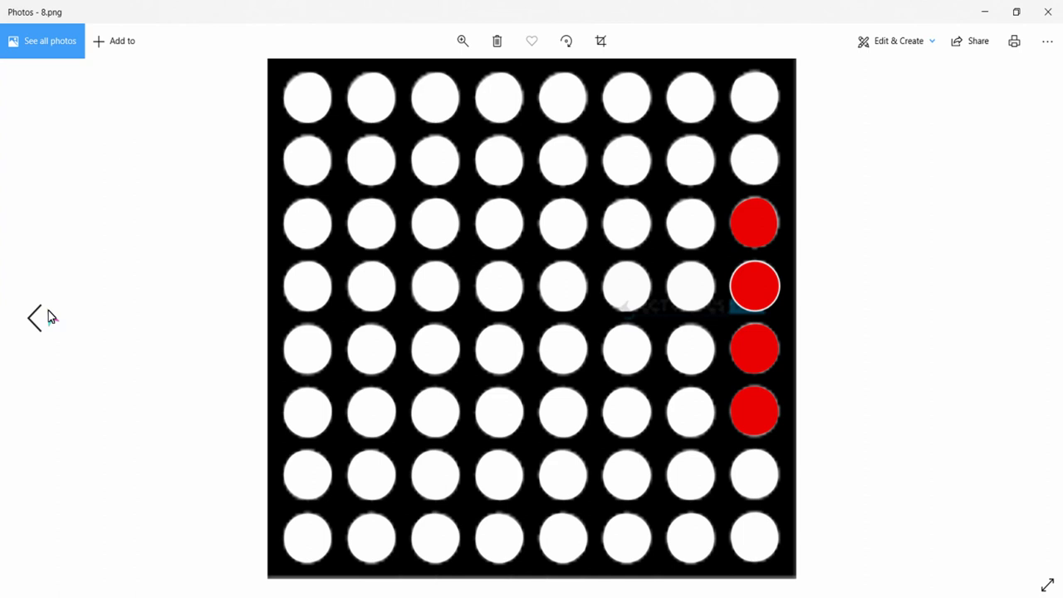
left_click(48, 311)
left_click(49, 310)
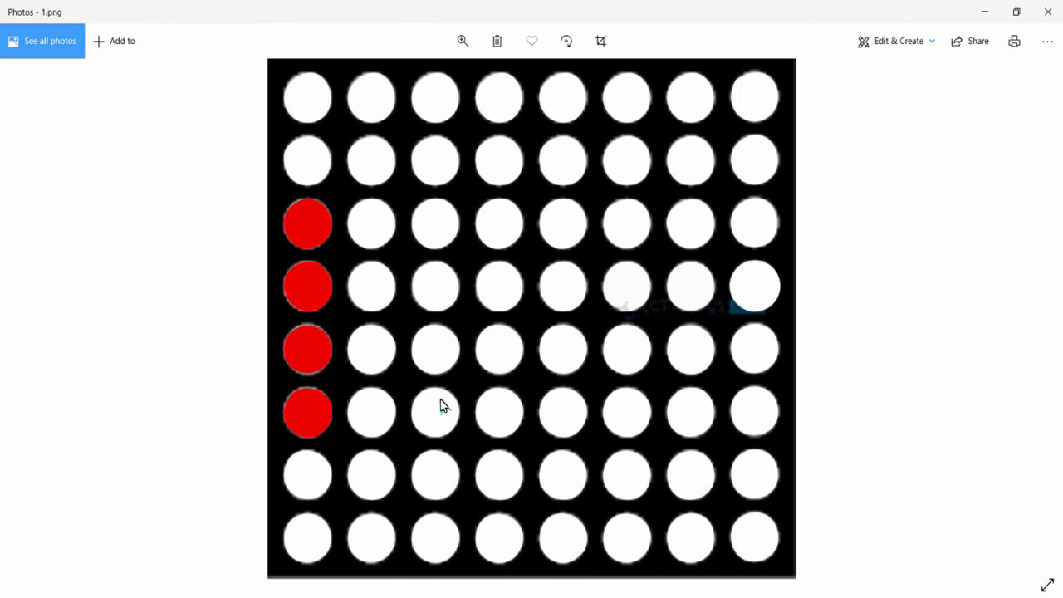
Flip from 1.png to 3.png and back, then step through the column images in order to 8.png and the complete smiley in full.png
left_click(986, 8)
left_click(1034, 317)
left_click(1035, 318)
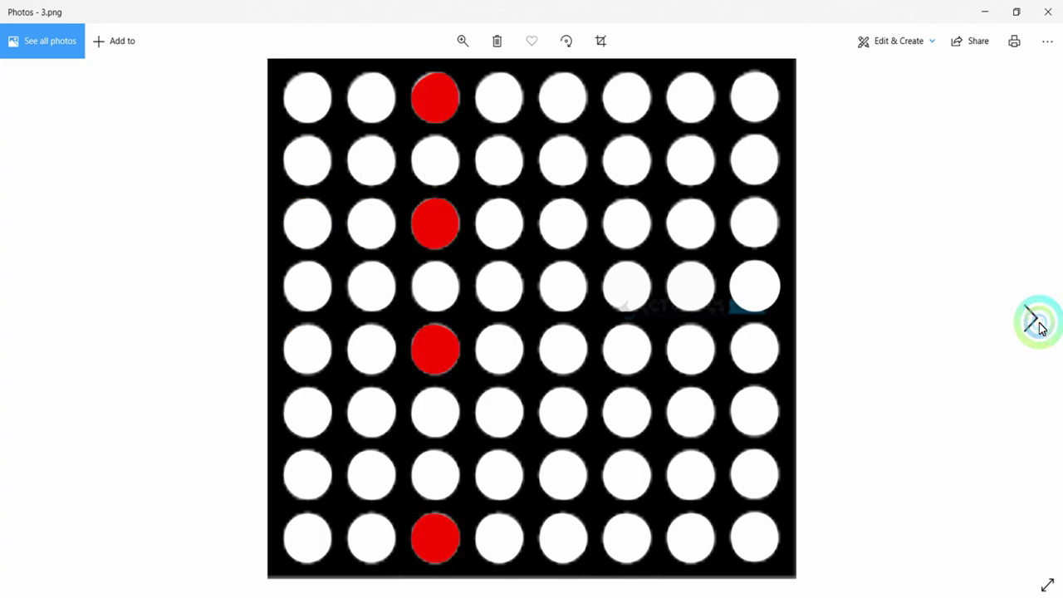
left_click(37, 320)
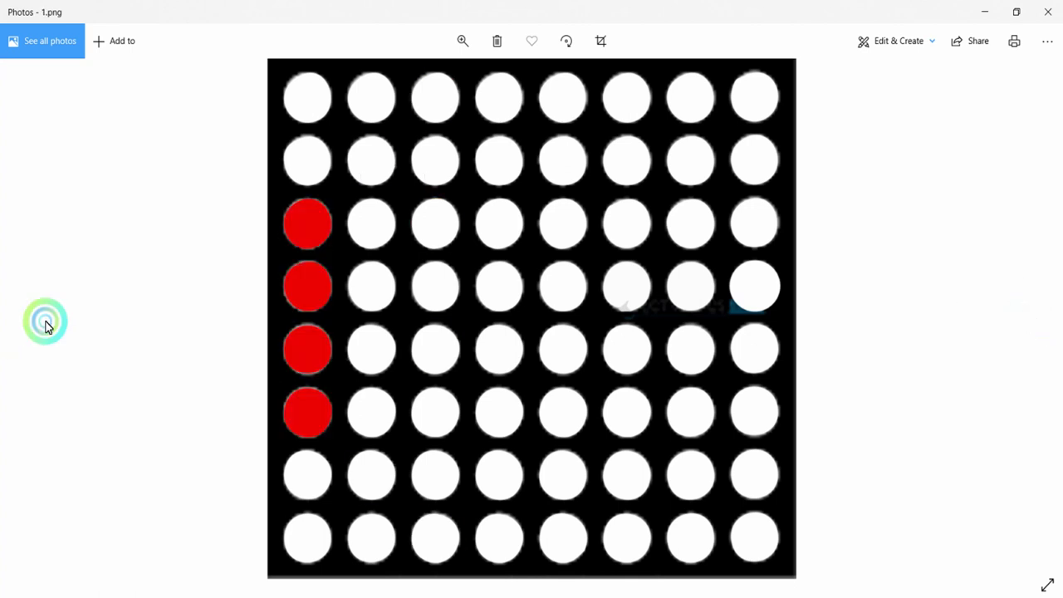
left_click(1043, 335)
left_click(1043, 335)
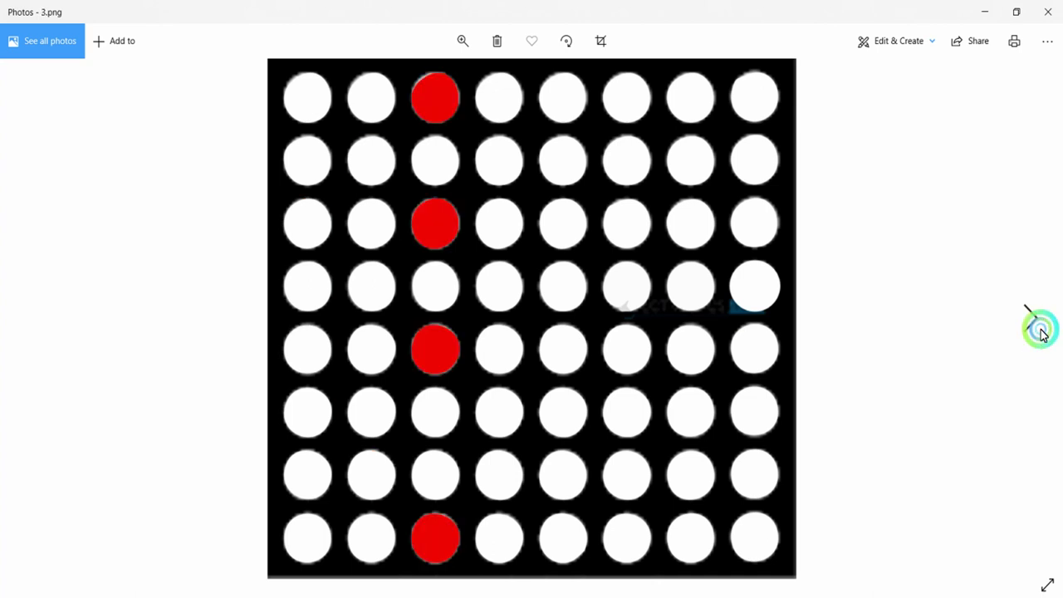
left_click(1043, 334)
left_click(1044, 335)
left_click(1043, 334)
left_click(1043, 335)
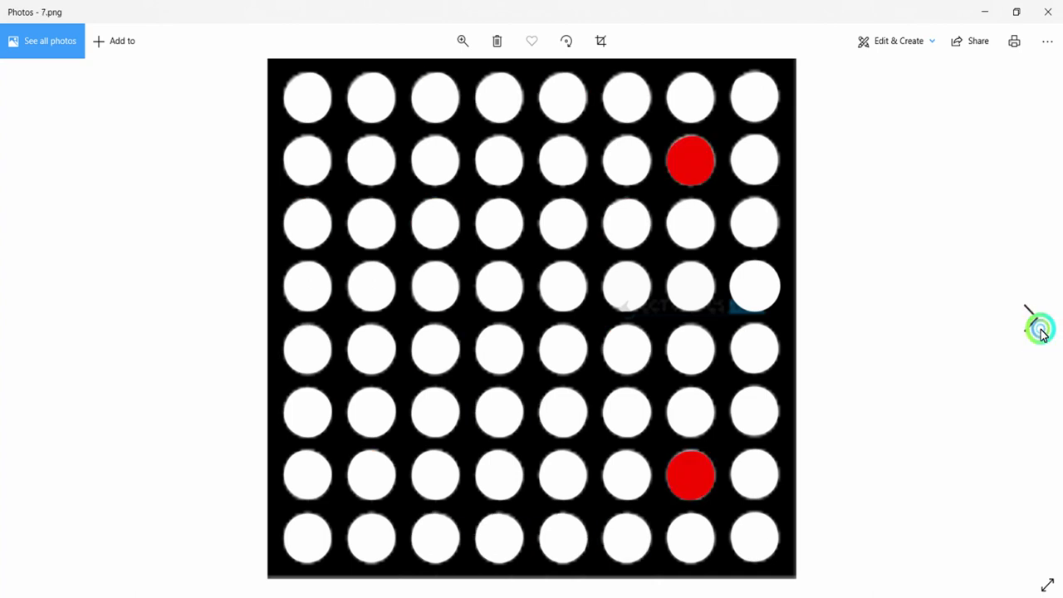
left_click(1044, 335)
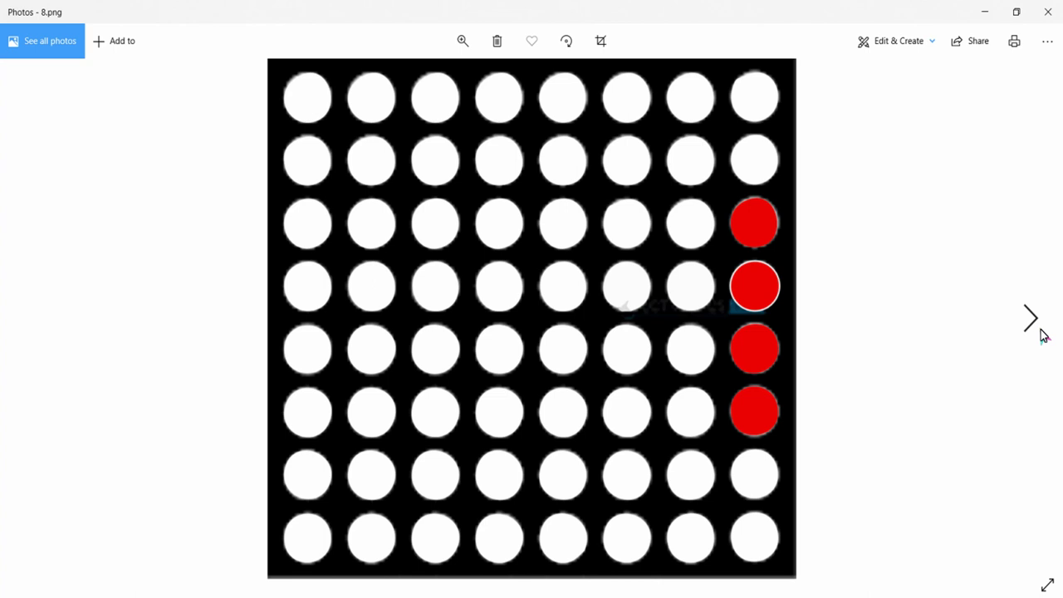
left_click(1043, 335)
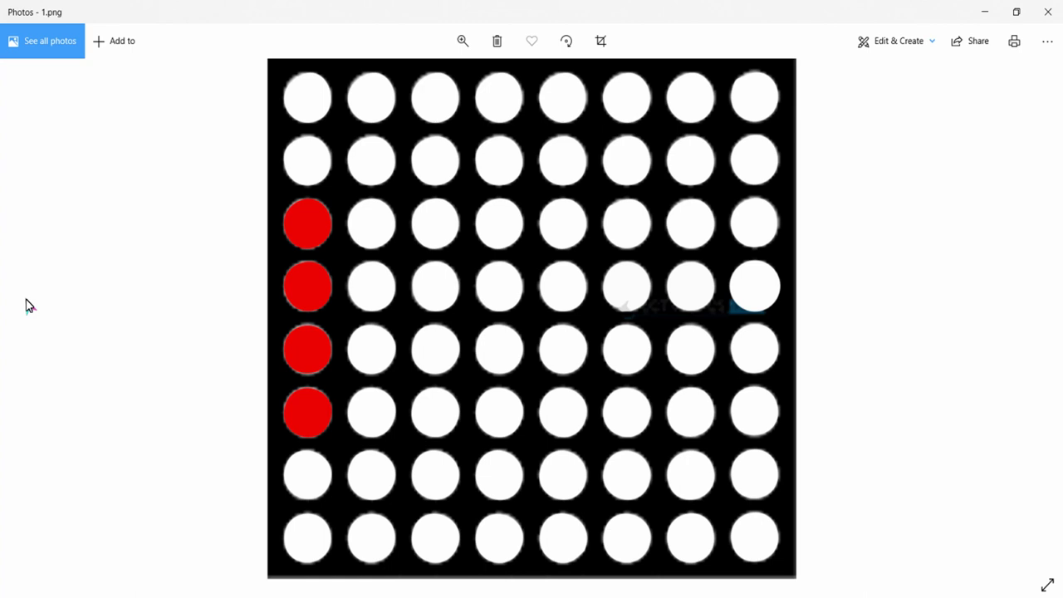
Step through the column images once more from 1.png, ending on 8.png
left_click(1038, 325)
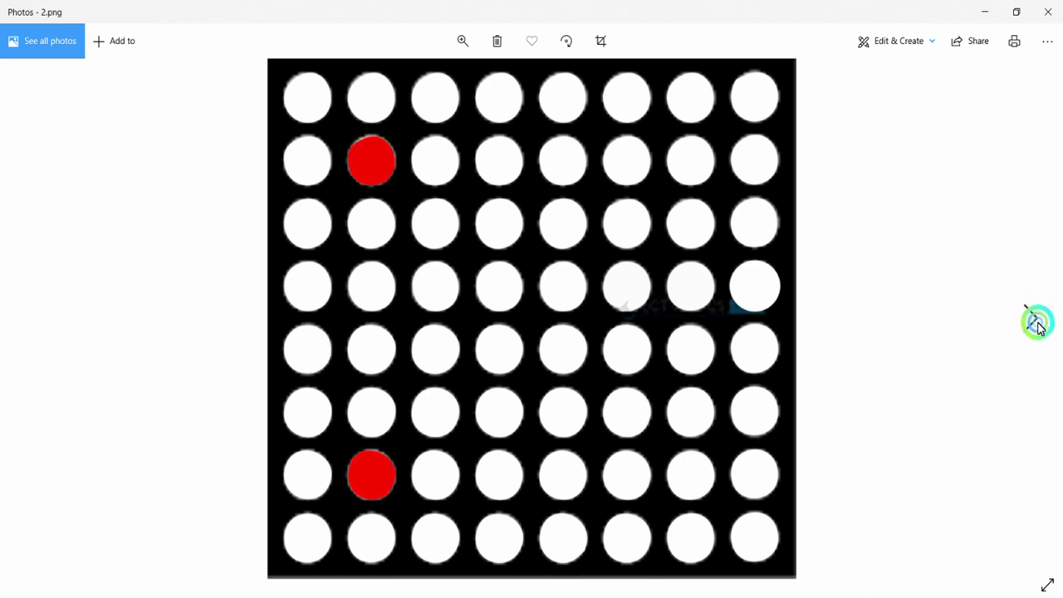
left_click(1038, 326)
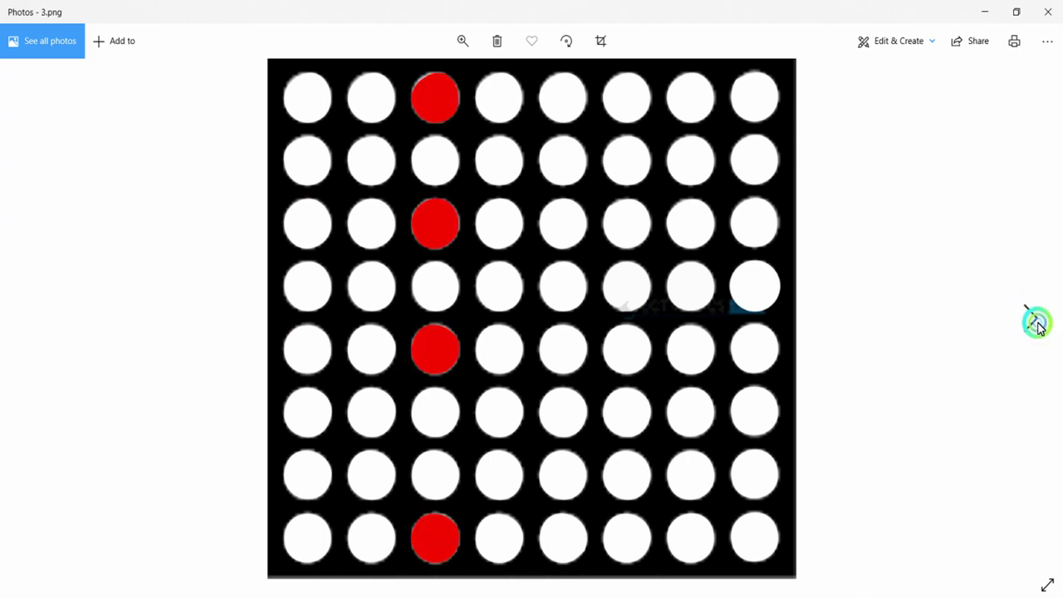
left_click(1038, 326)
left_click(1038, 325)
left_click(1038, 325)
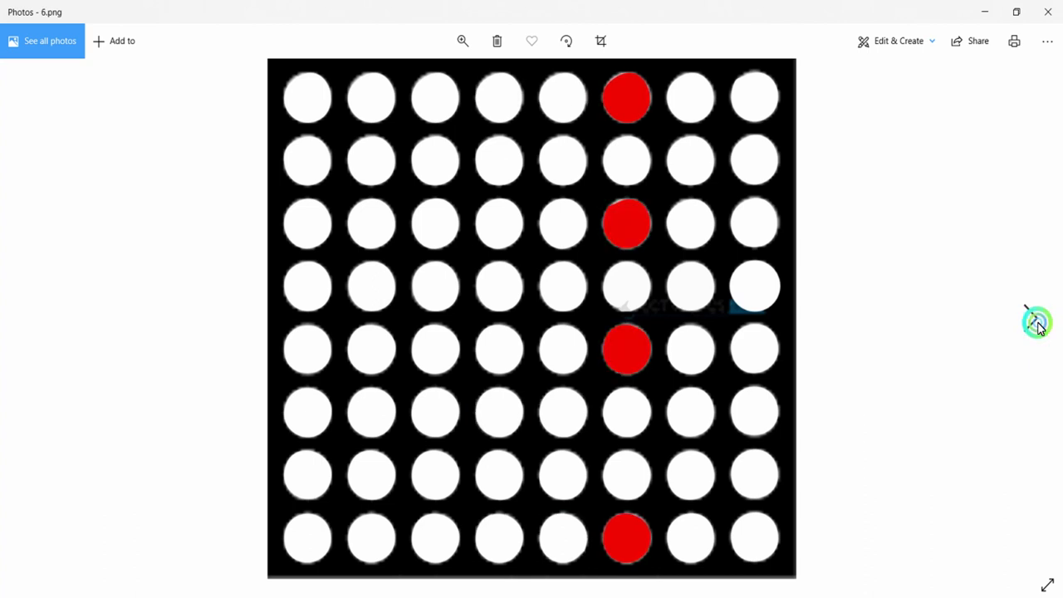
left_click(1037, 326)
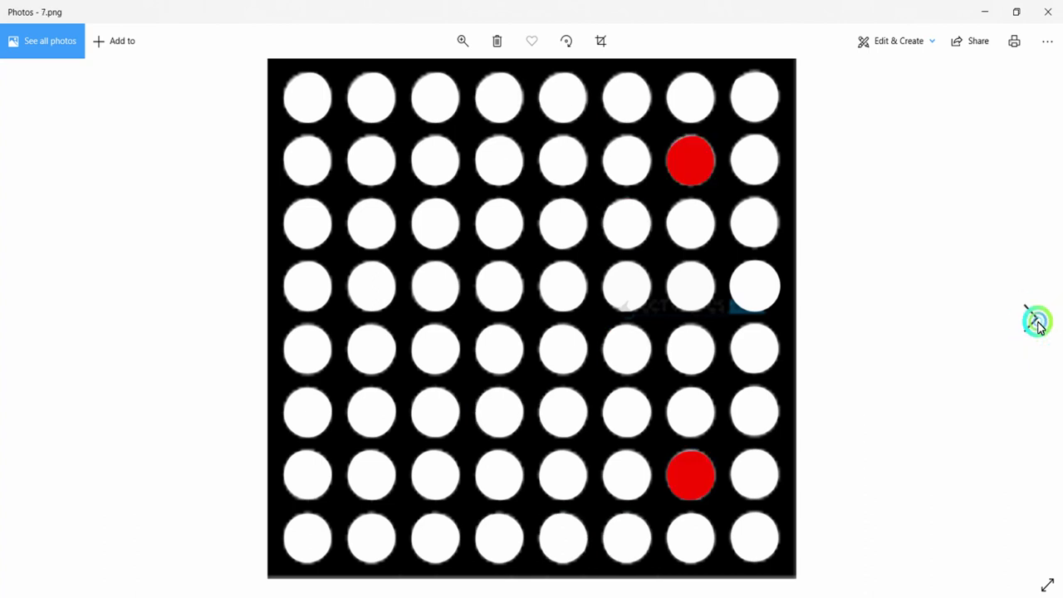
left_click(1038, 326)
Switch to Proteus and mark out the eight row logic states, then the eight column logic states, to examine each group
left_click(978, 8)
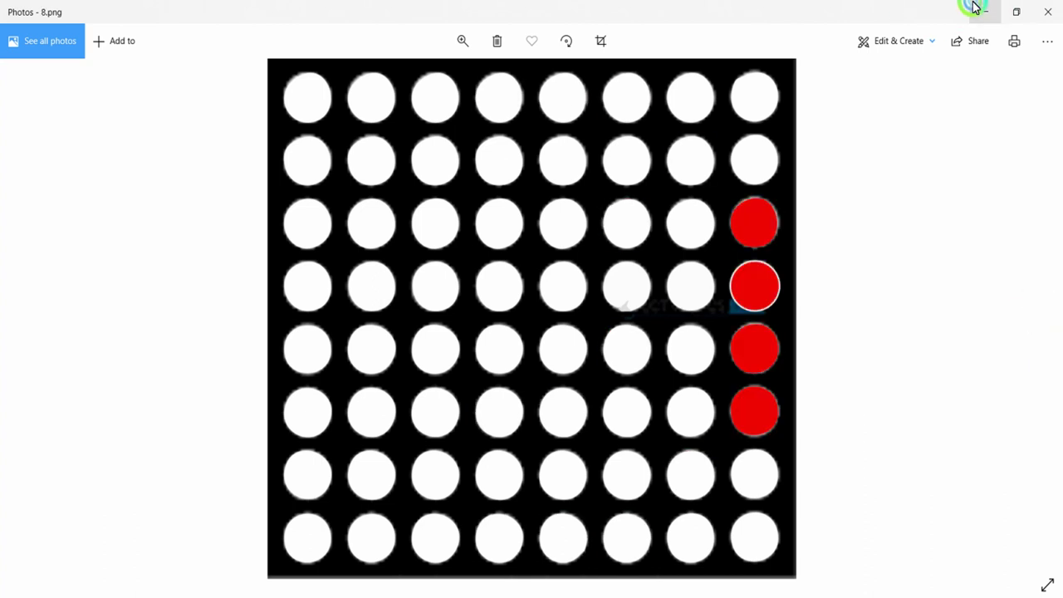
left_click(516, 215)
left_click_drag(180, 150, 332, 449)
left_click(309, 316)
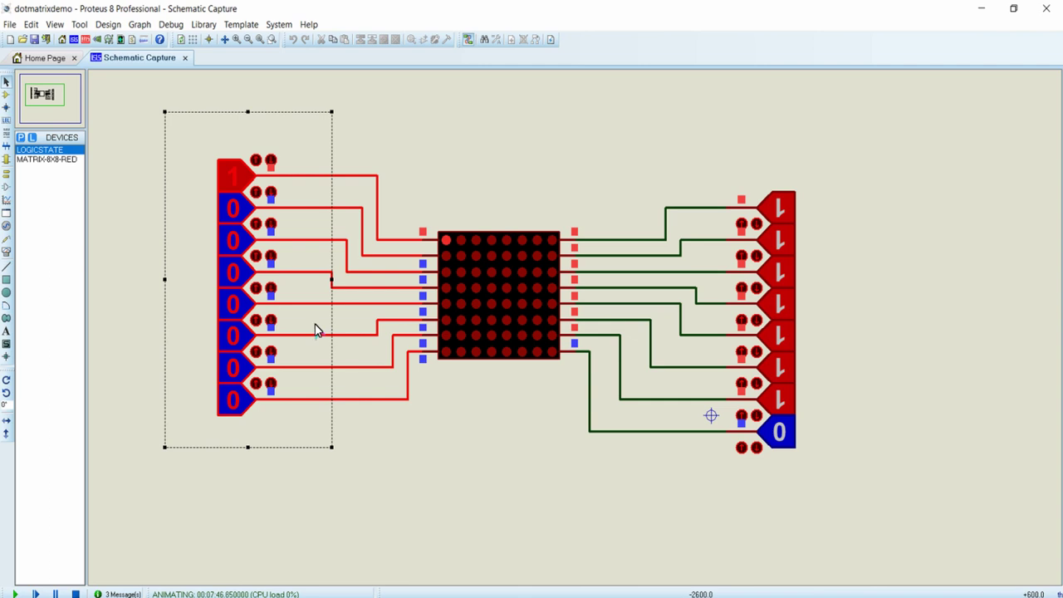
left_click_drag(695, 143, 832, 495)
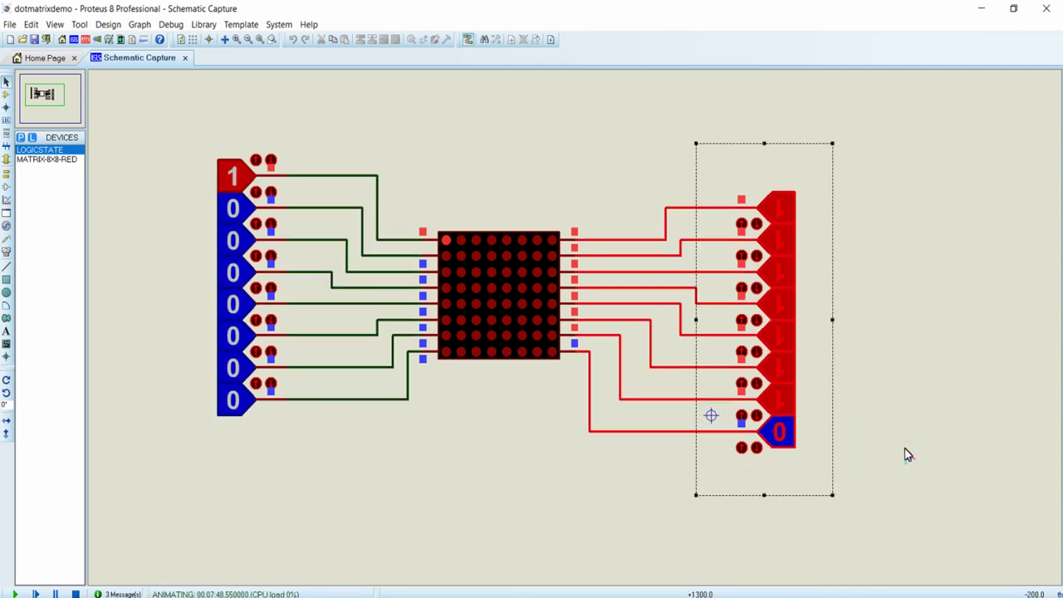
left_click(434, 496)
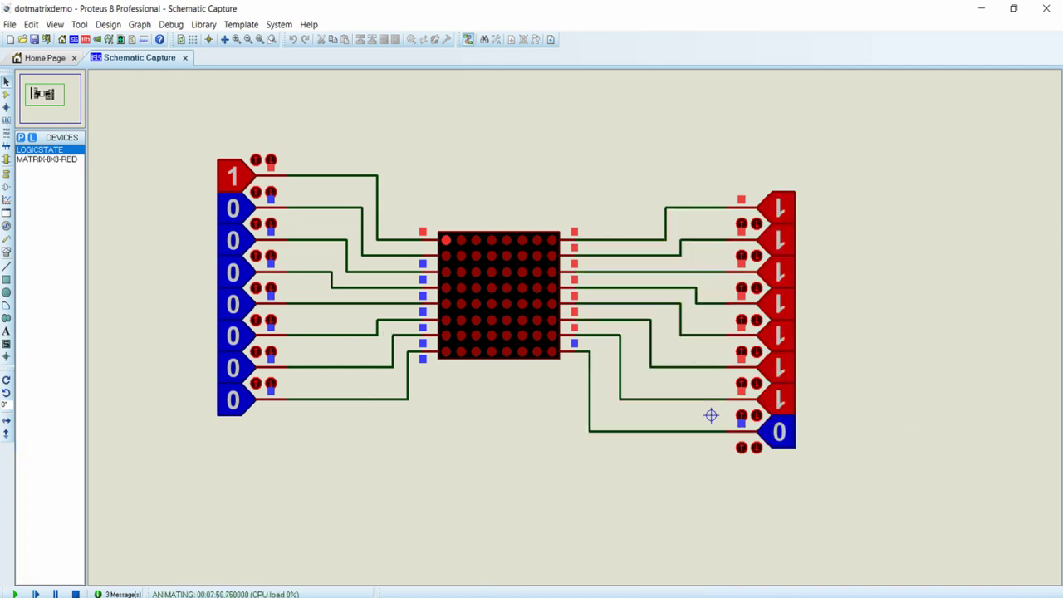
Switch to Photos to view the complete smiley in full.png, then return to Proteus and examine the row logic states
key("alt+Tab")
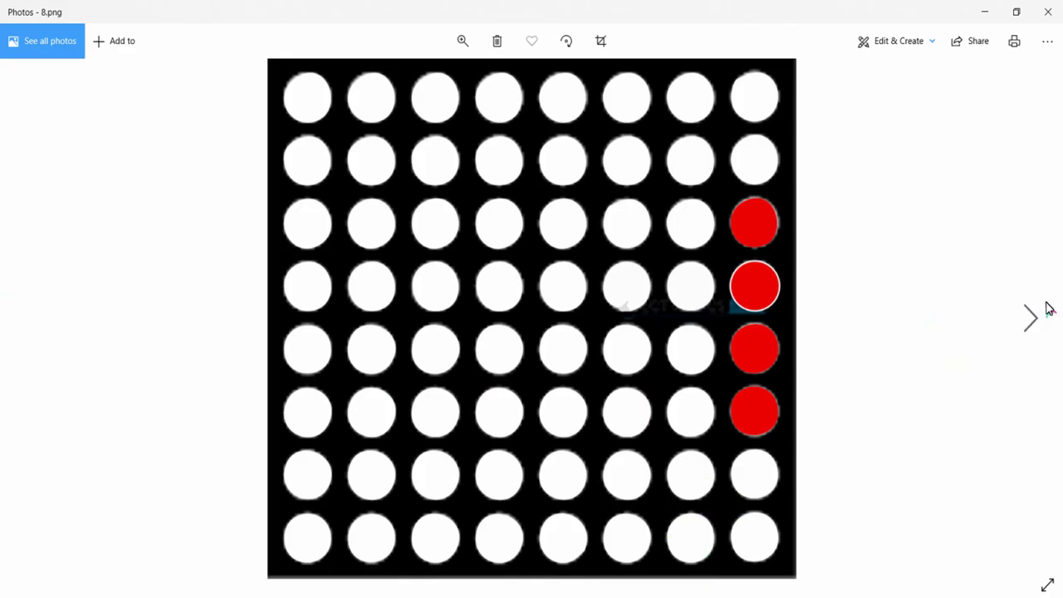
left_click(1030, 317)
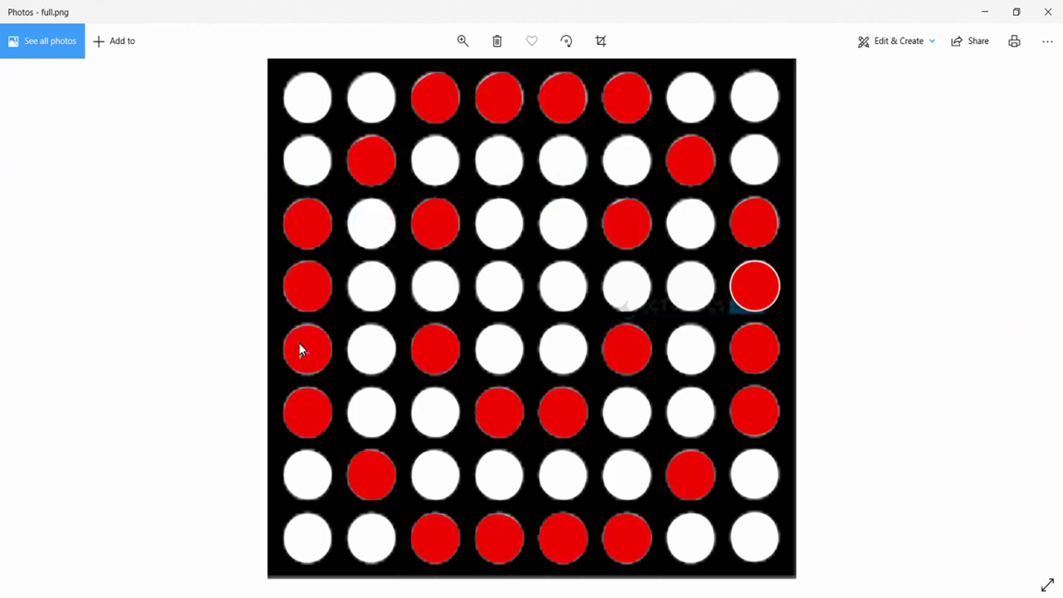
key("alt+Tab")
key("alt+Tab")
left_click(981, 10)
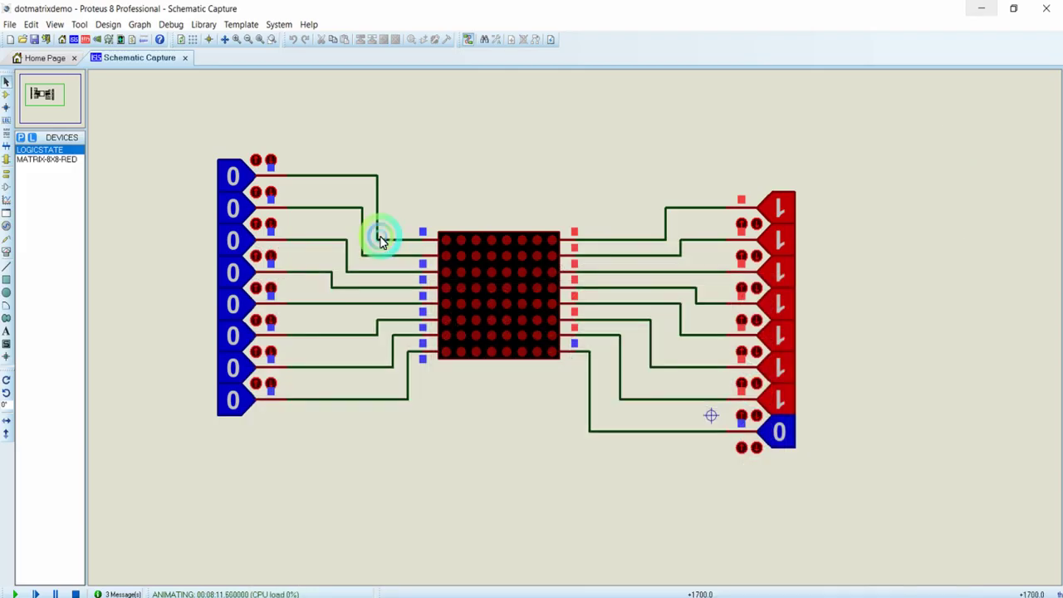
left_click_drag(164, 112, 347, 446)
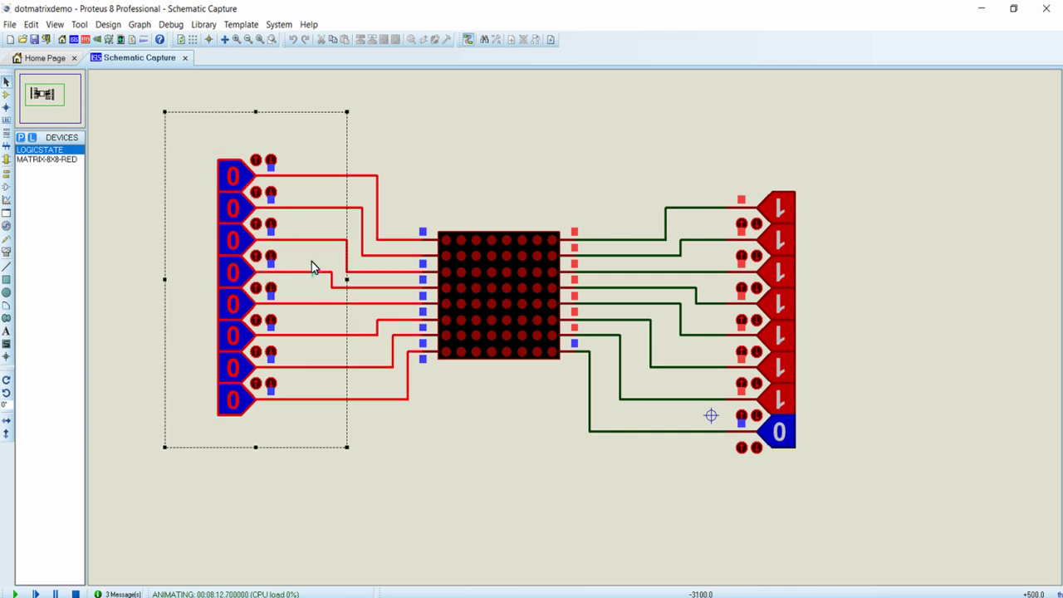
left_click(405, 462)
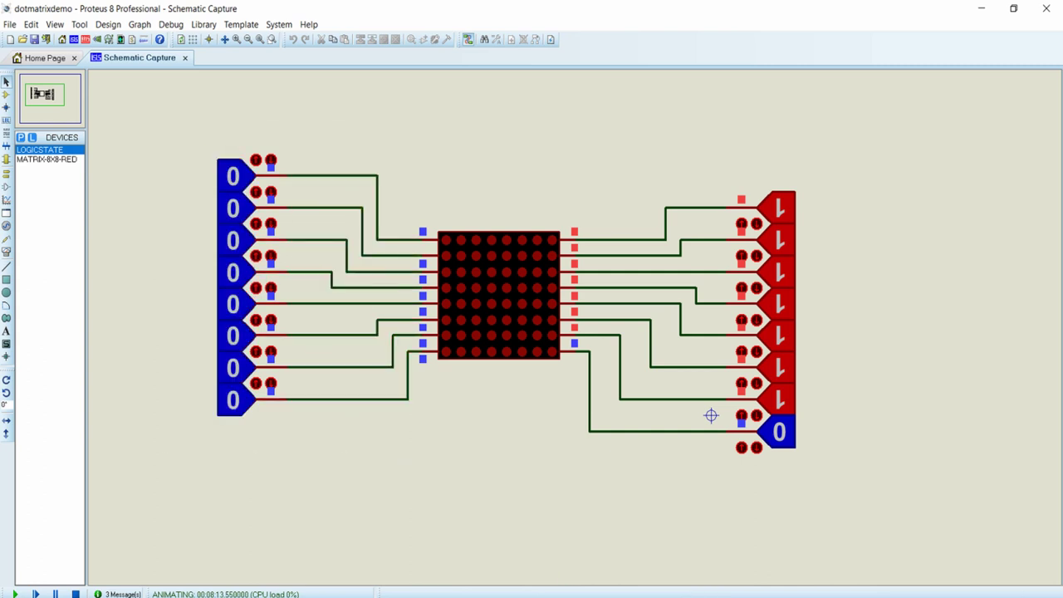
Switch back to Photos and step backward through the column images from full.png to the first-column pattern in 1.png
left_click(429, 588)
left_click(201, 438)
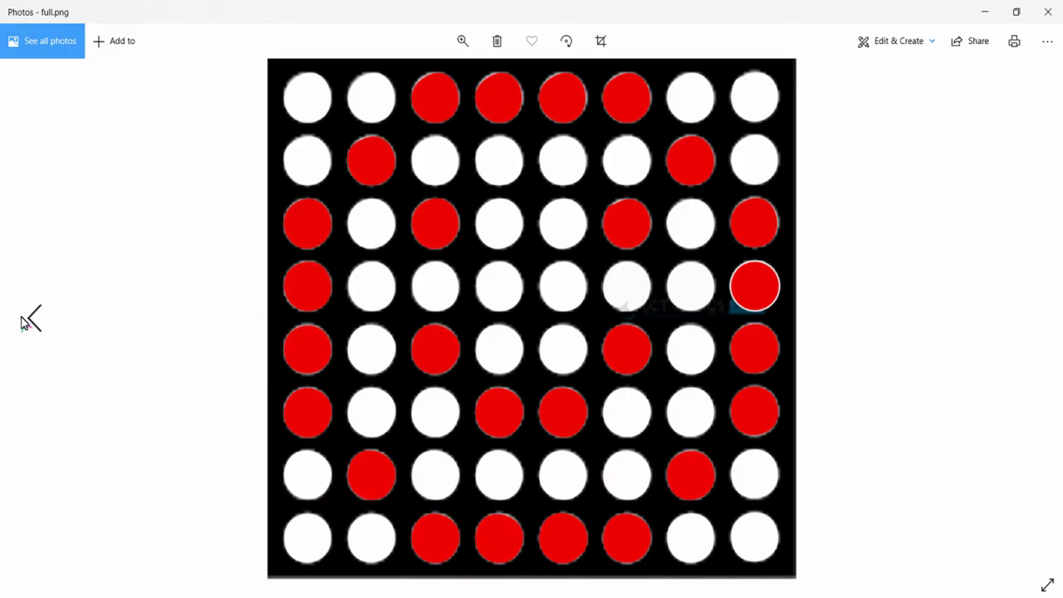
left_click(25, 331)
left_click(25, 331)
left_click(25, 331)
left_click(25, 331)
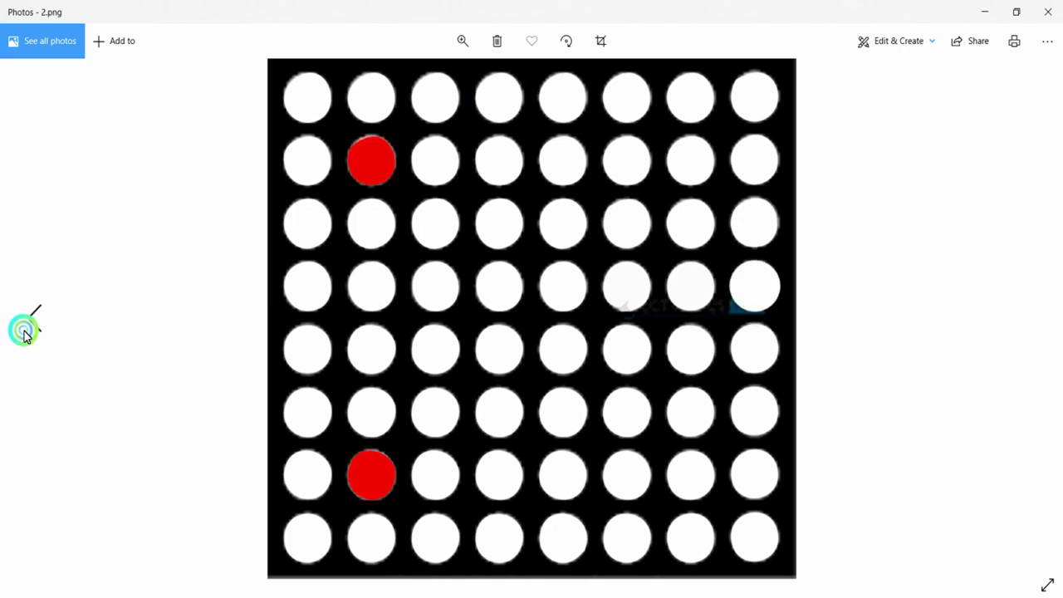
left_click(24, 331)
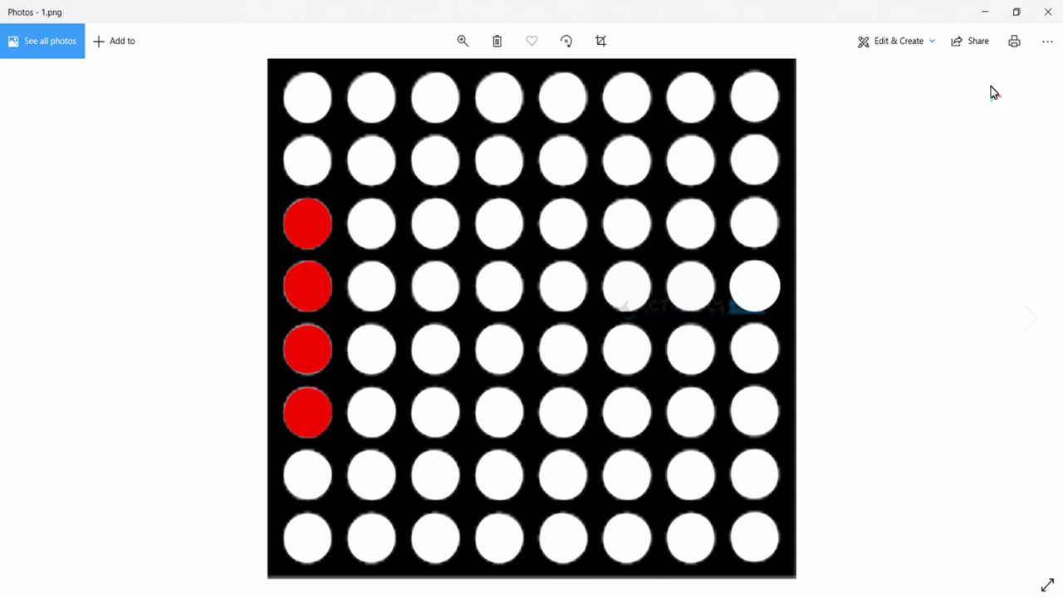
In Proteus, set the third to sixth row logic states to 1 and the lowest column logic state to 0
left_click(983, 13)
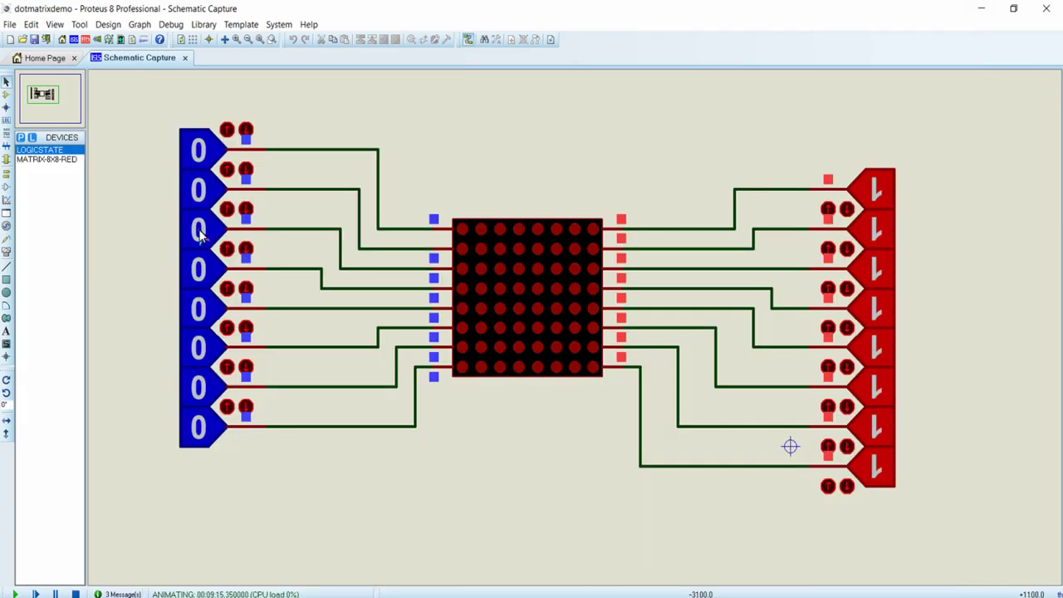
left_click(197, 237)
left_click(197, 277)
left_click(197, 308)
left_click(201, 333)
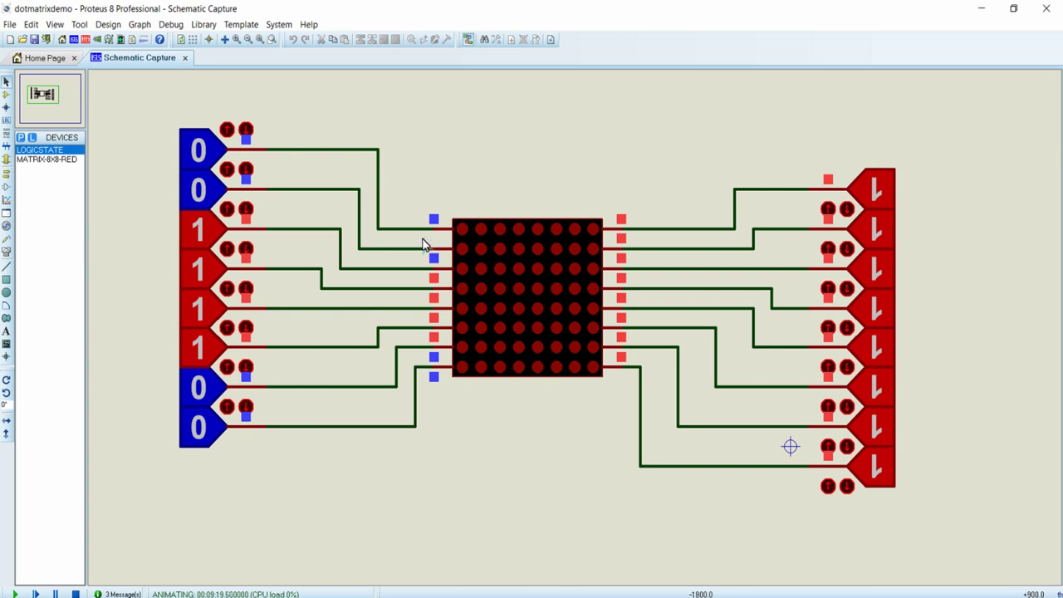
left_click(885, 466)
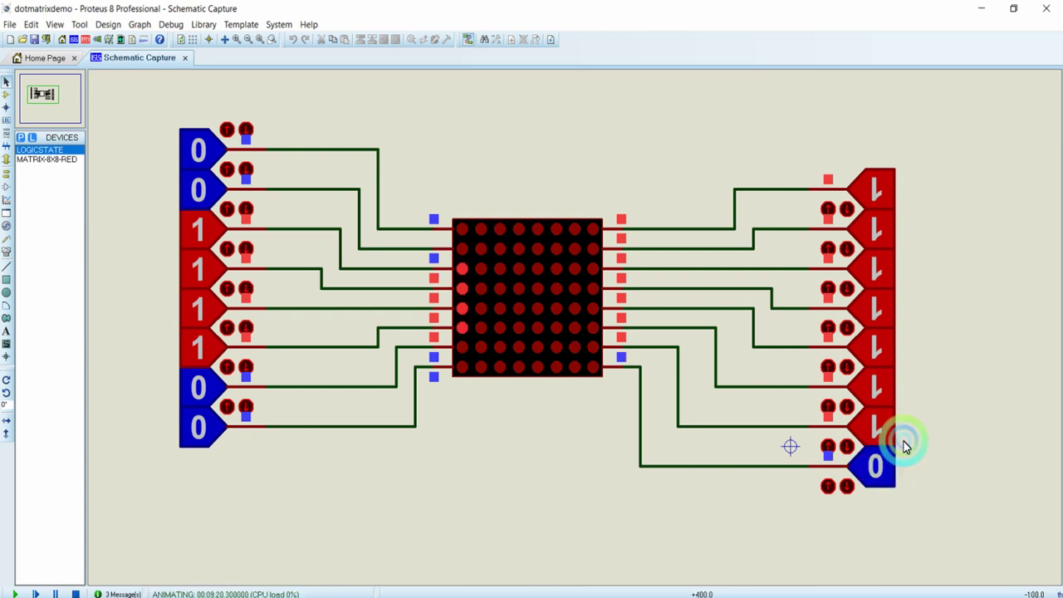
Examine the column logic states, the four high row states and the single low column state by marking out each group
left_click_drag(939, 464, 816, 143)
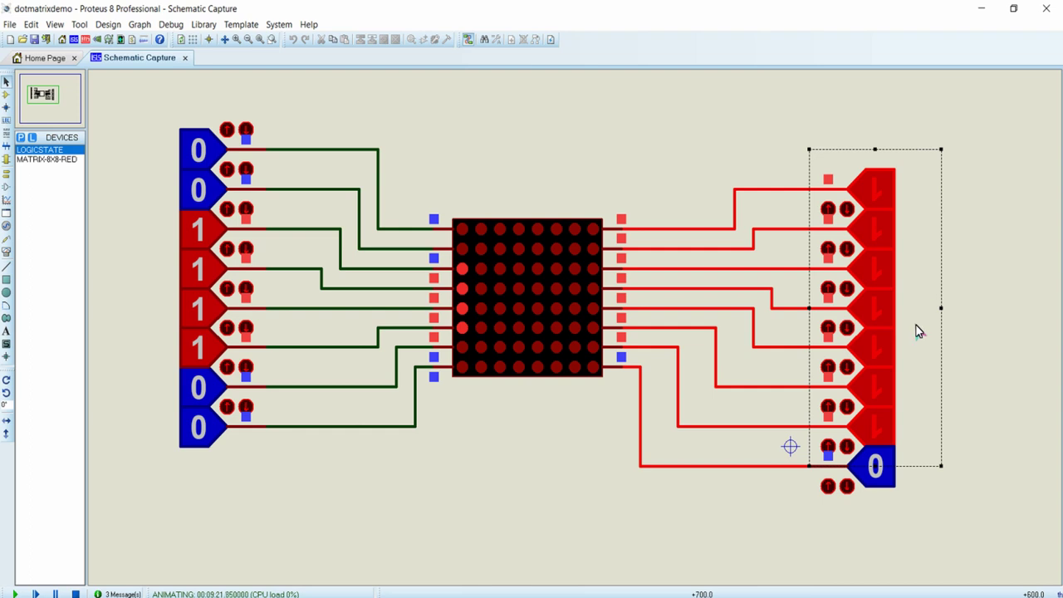
left_click_drag(152, 189, 249, 374)
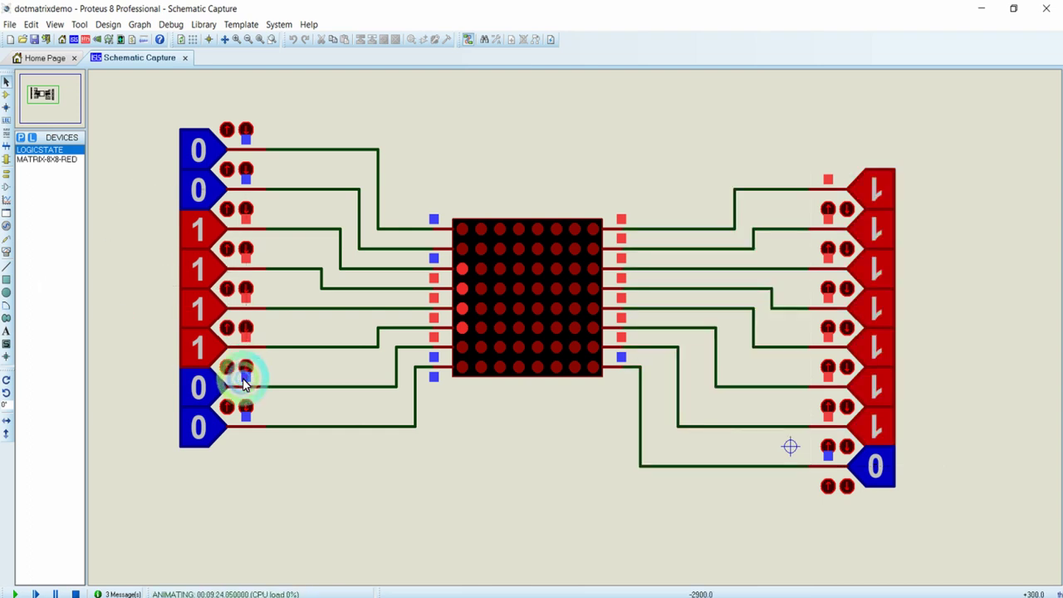
left_click_drag(979, 505, 752, 446)
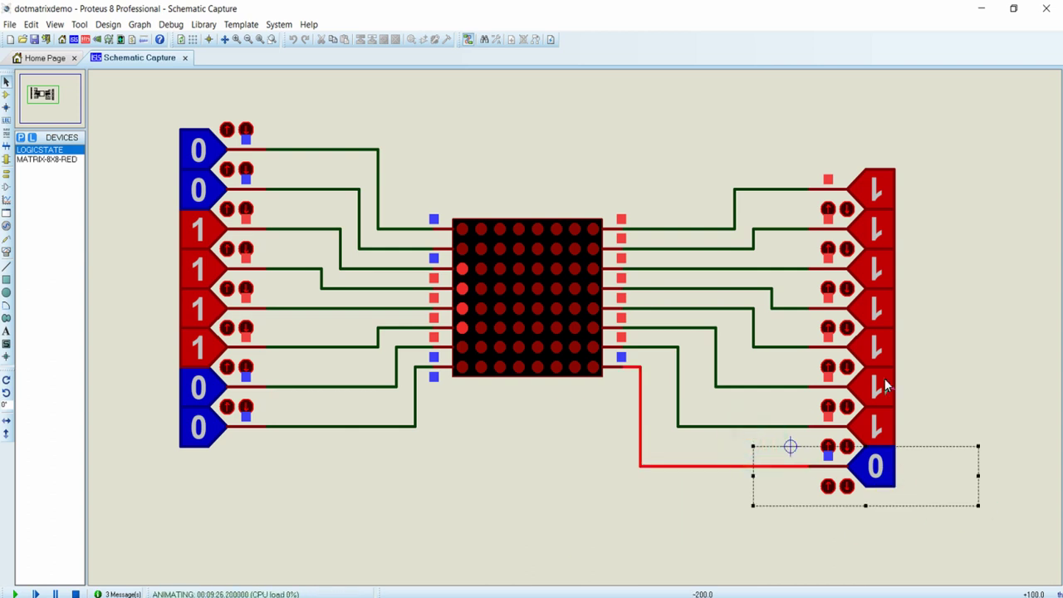
left_click(968, 437)
left_click_drag(957, 465, 789, 131)
left_click(1015, 214)
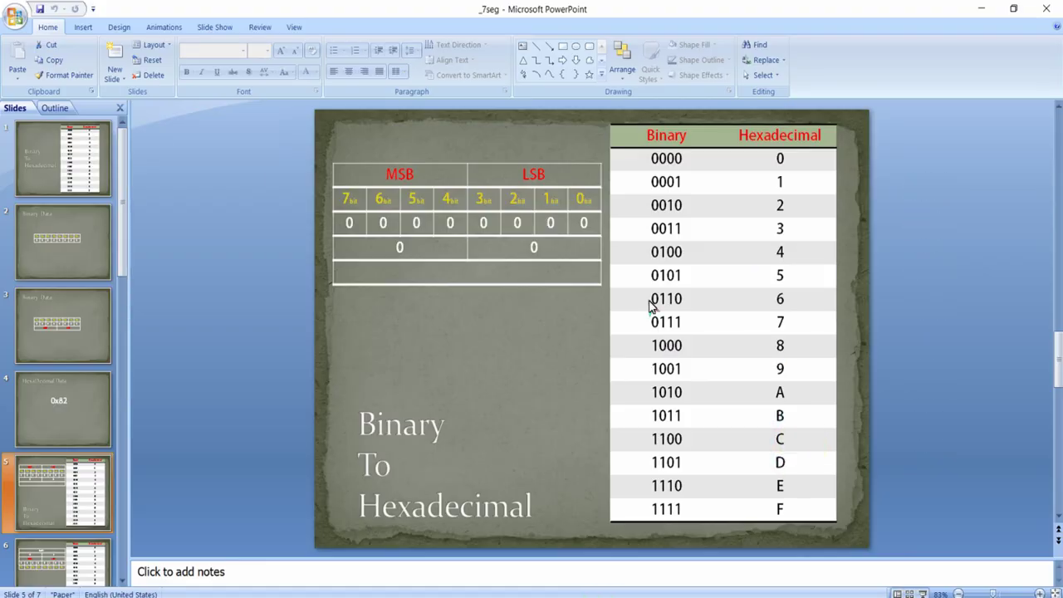
Switch to the PowerPoint binary-to-hexadecimal table and look up the digits for 0011 and 1100
left_click(644, 230)
left_click_drag(645, 229, 795, 230)
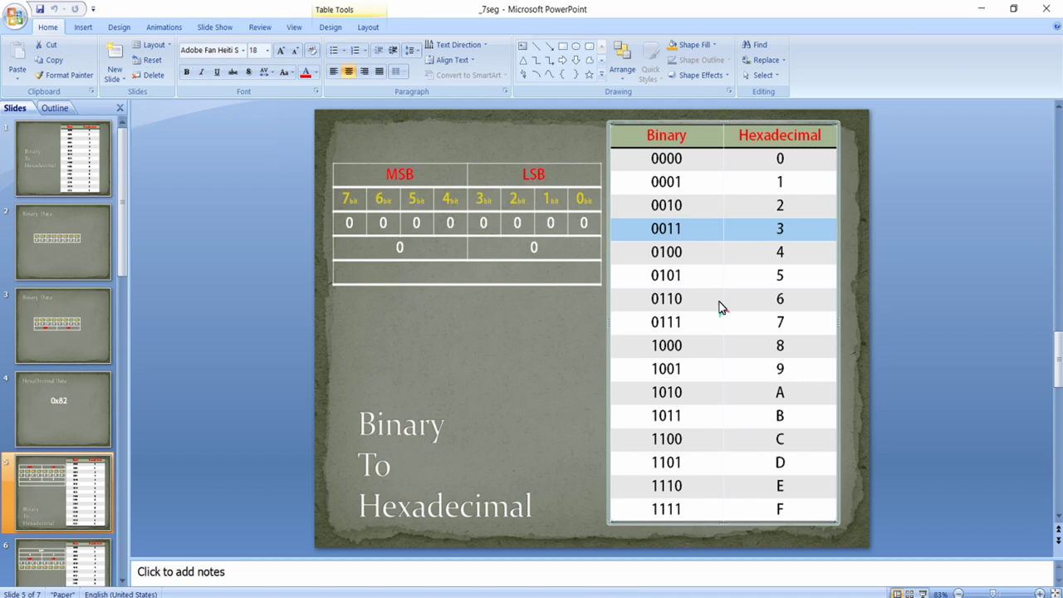
left_click_drag(650, 439, 790, 432)
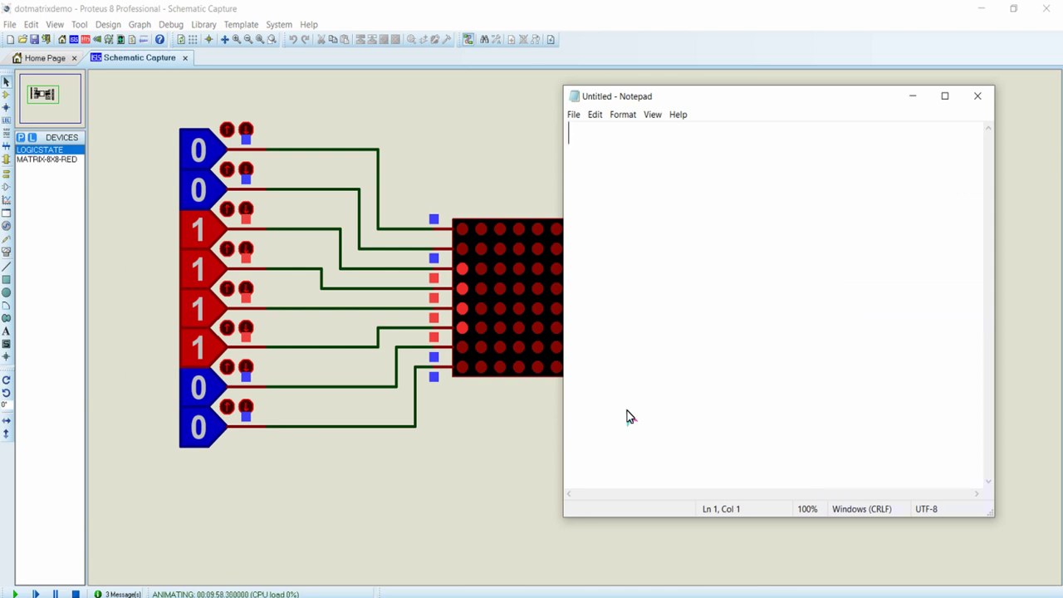
In a blank Notepad document over the schematic, enter the first column's row code 0x3C followed by a comma, and reposition the window
type("0x")
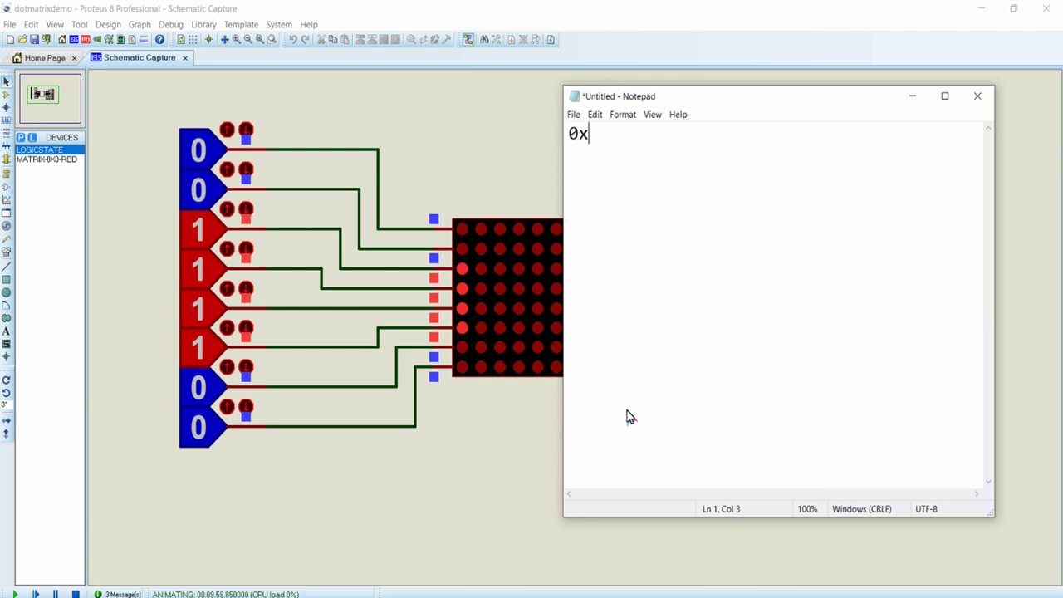
type(",")
left_click_drag(729, 96, 804, 124)
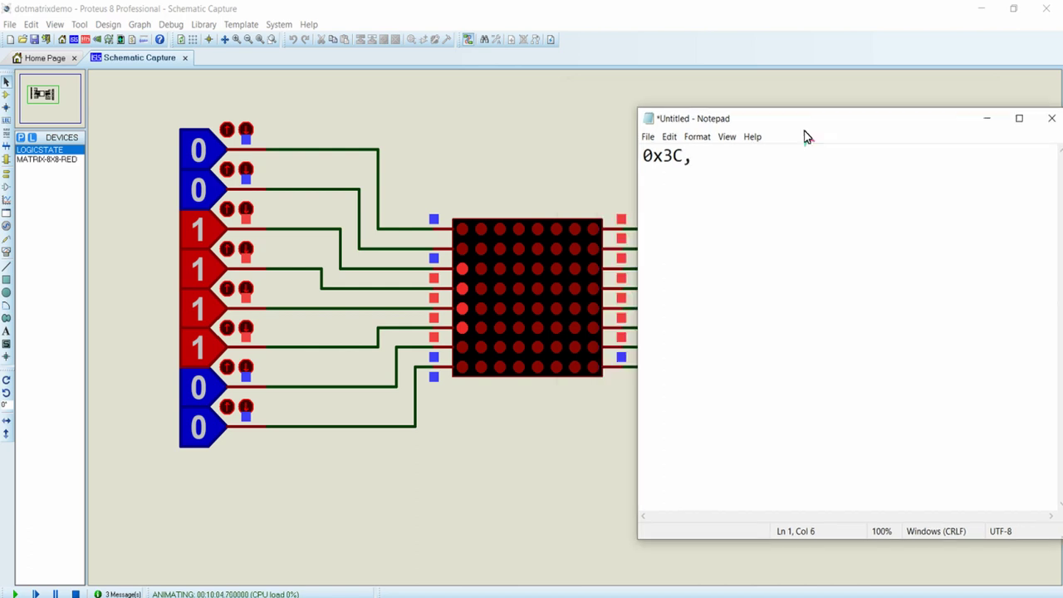
left_click_drag(729, 129, 606, 140)
left_click(576, 194)
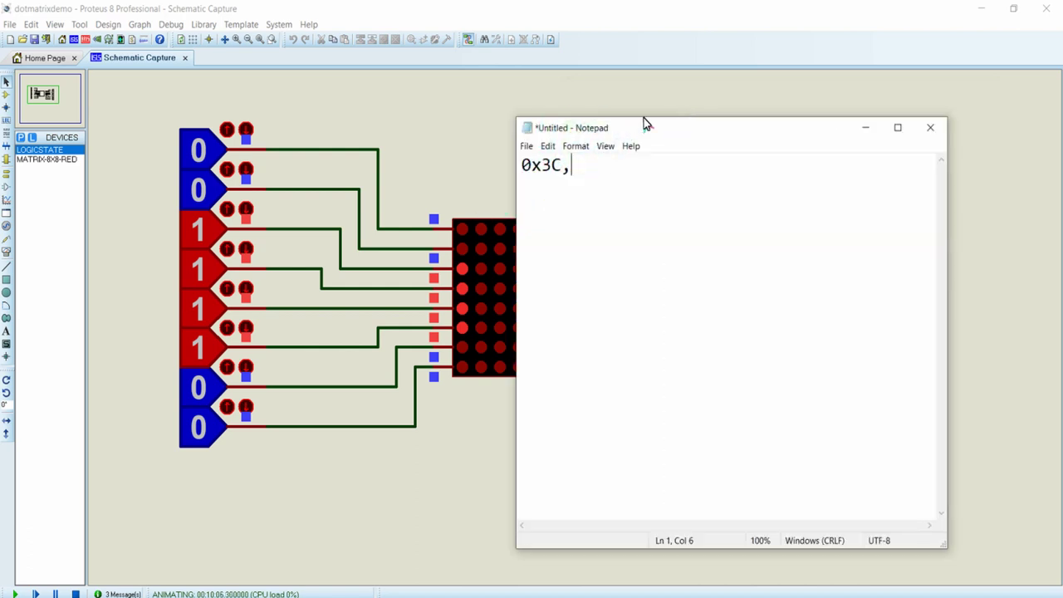
Mark out the row logic states and the low column state, checking them against the code noted in Notepad
left_click_drag(171, 89, 301, 428)
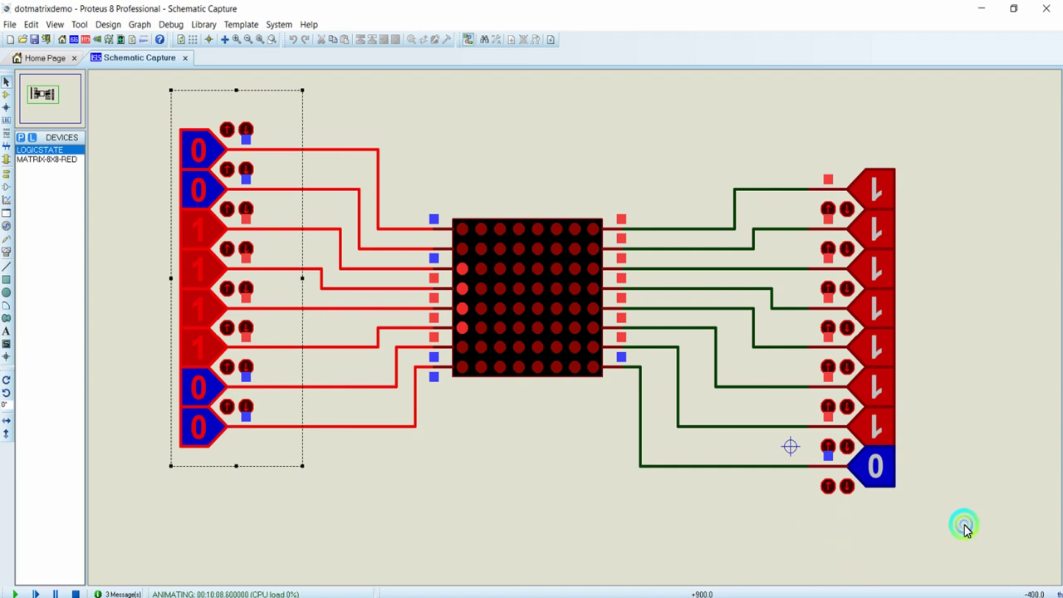
left_click_drag(961, 526, 754, 444)
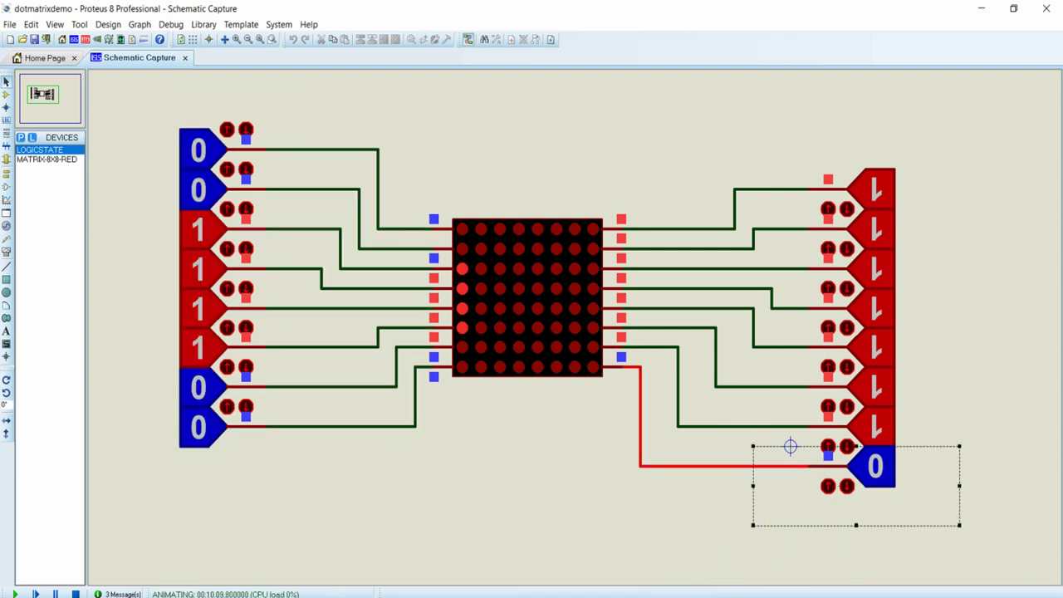
key("alt+Tab")
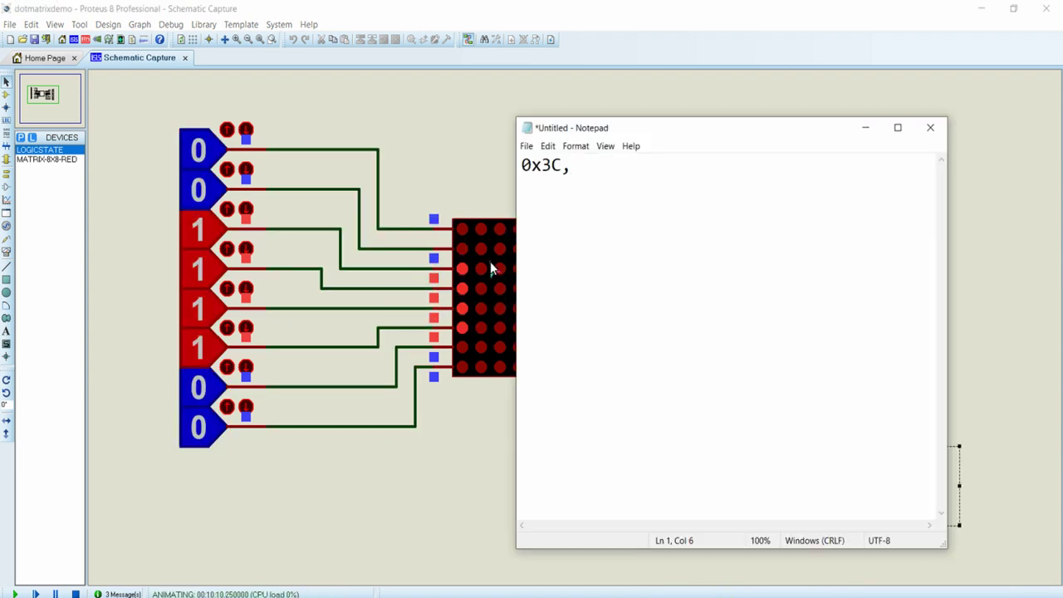
left_click(874, 130)
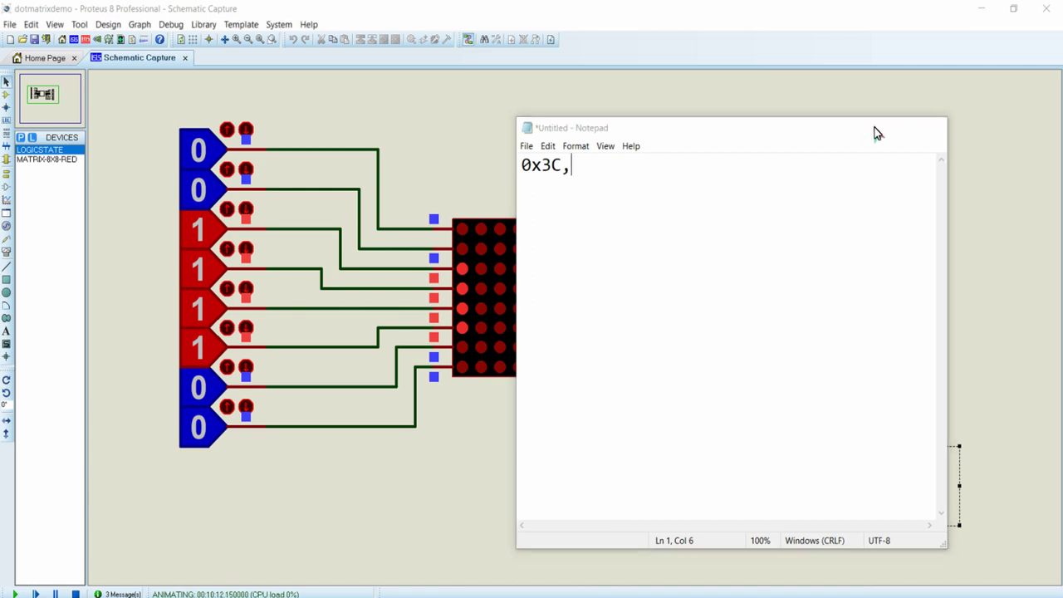
Switch to Photos and examine the second column's lit dots in the pattern image 2.png
key("alt+Tab")
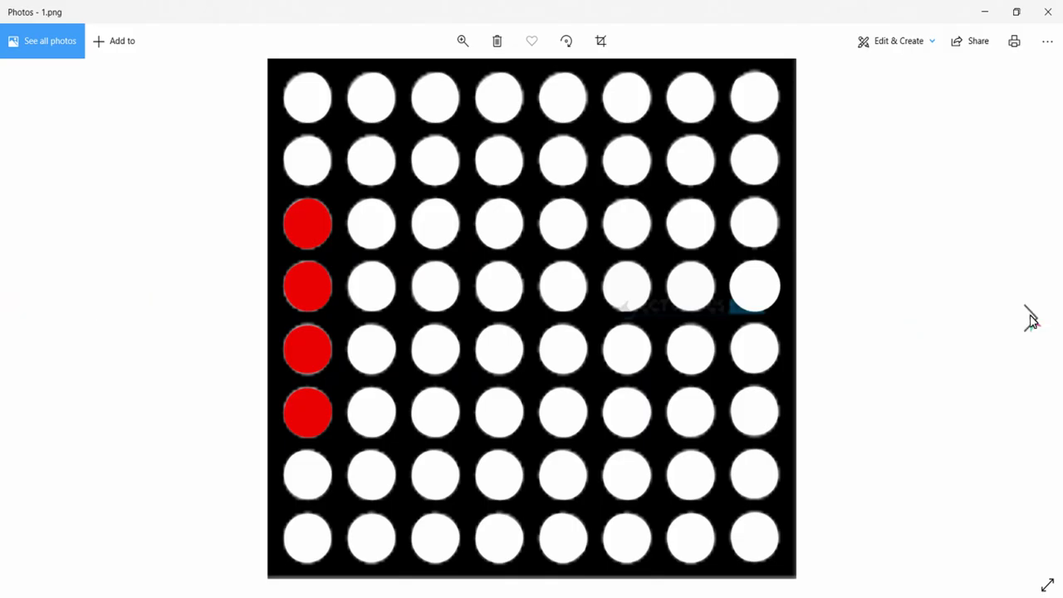
left_click(1025, 315)
left_click(375, 172)
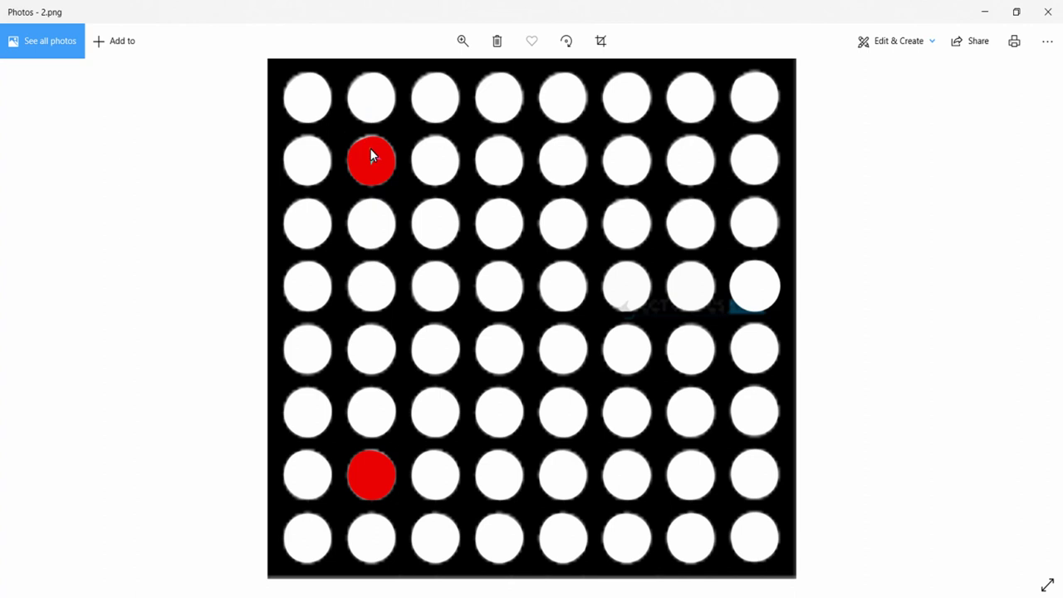
left_click(993, 8)
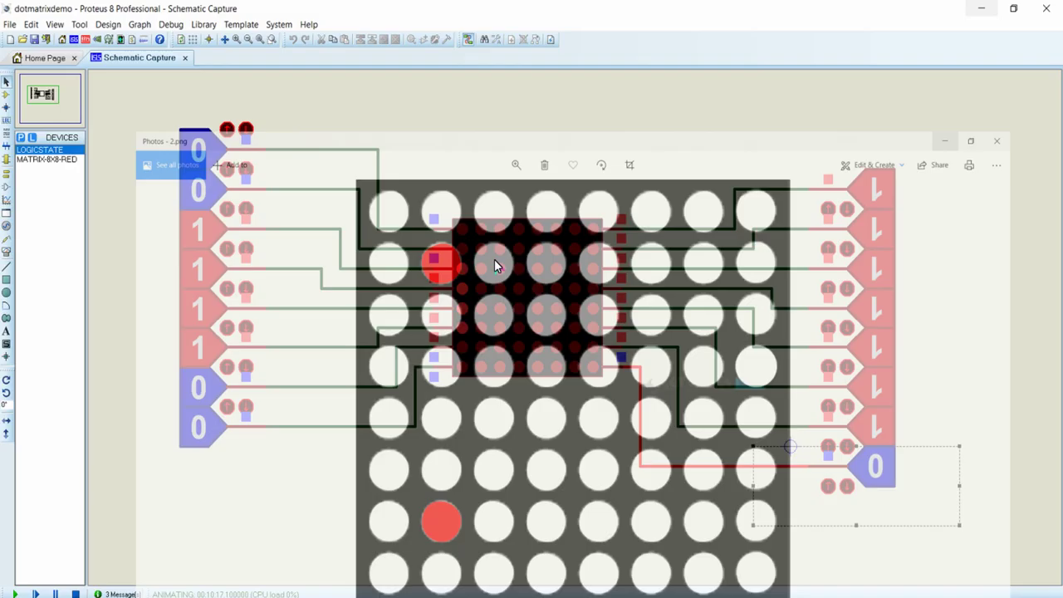
In Proteus, set only the second and seventh row states to 1, and move the low column state from the lowest to the second-lowest input
left_click(196, 226)
left_click(198, 267)
left_click(197, 306)
left_click(198, 346)
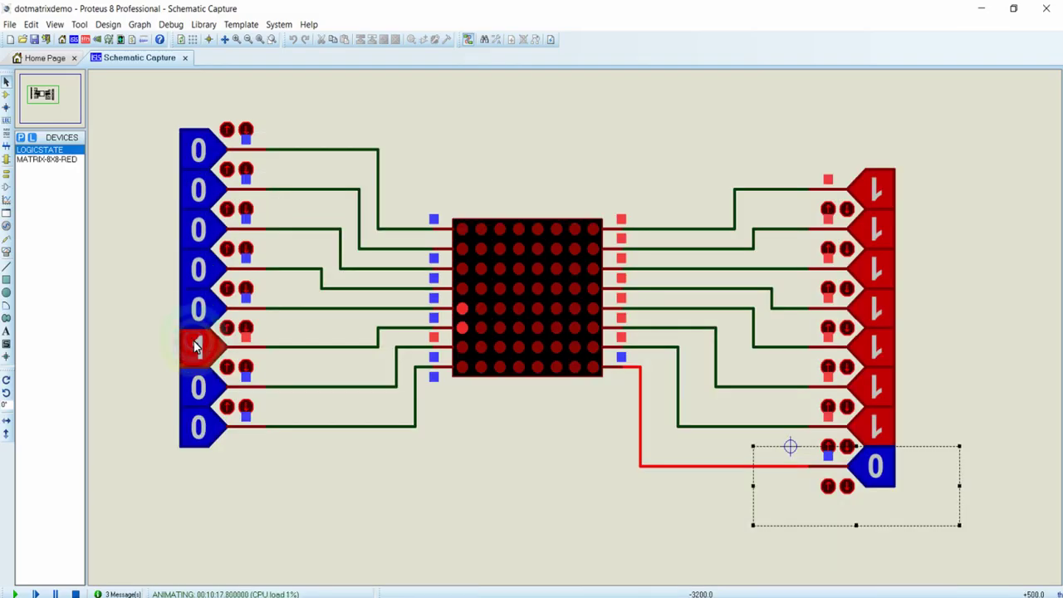
left_click(201, 189)
left_click(198, 387)
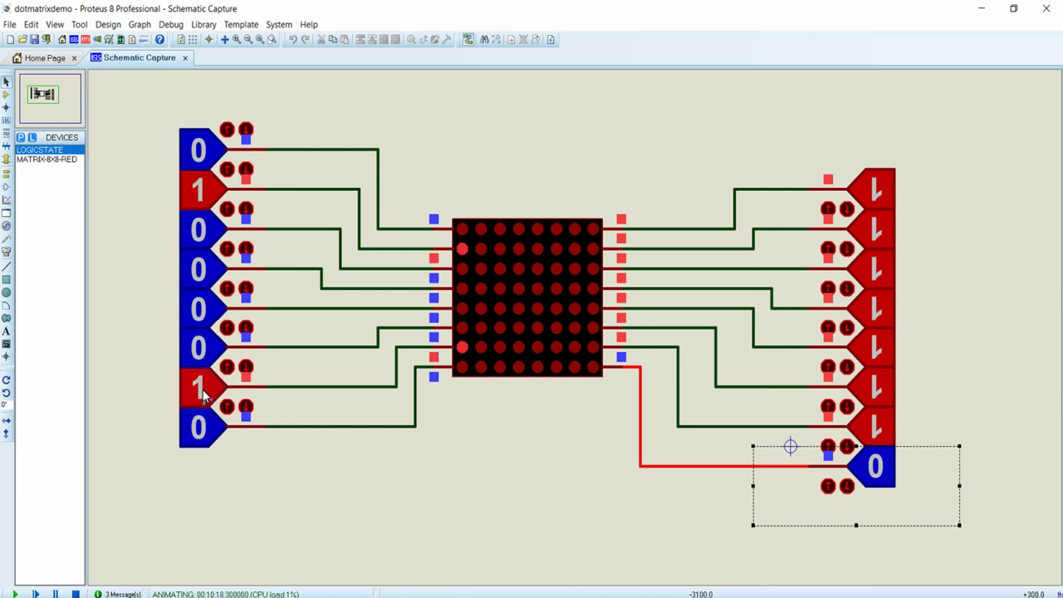
left_click(1028, 447)
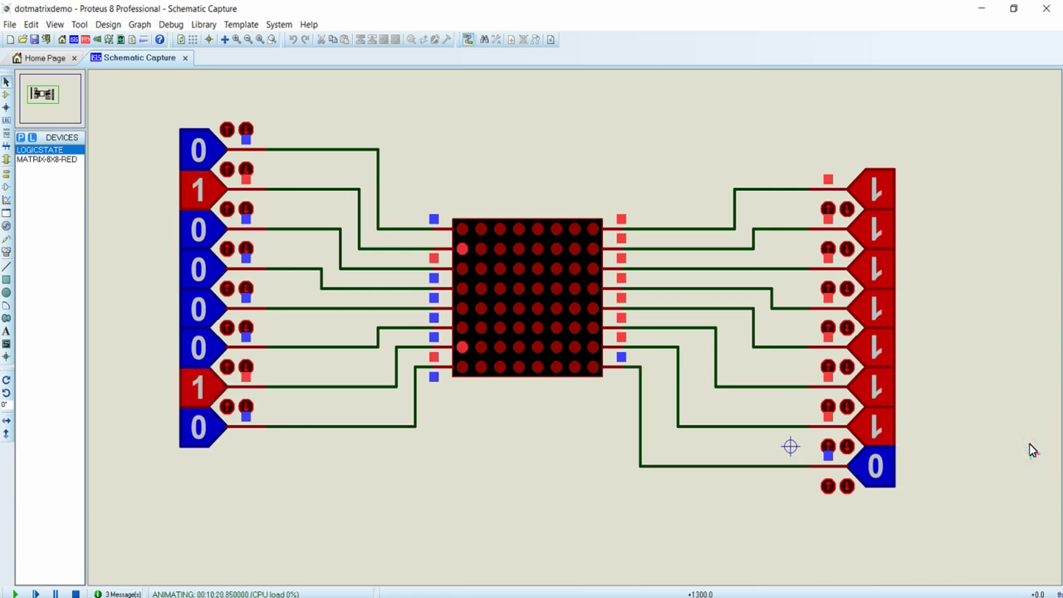
left_click(879, 469)
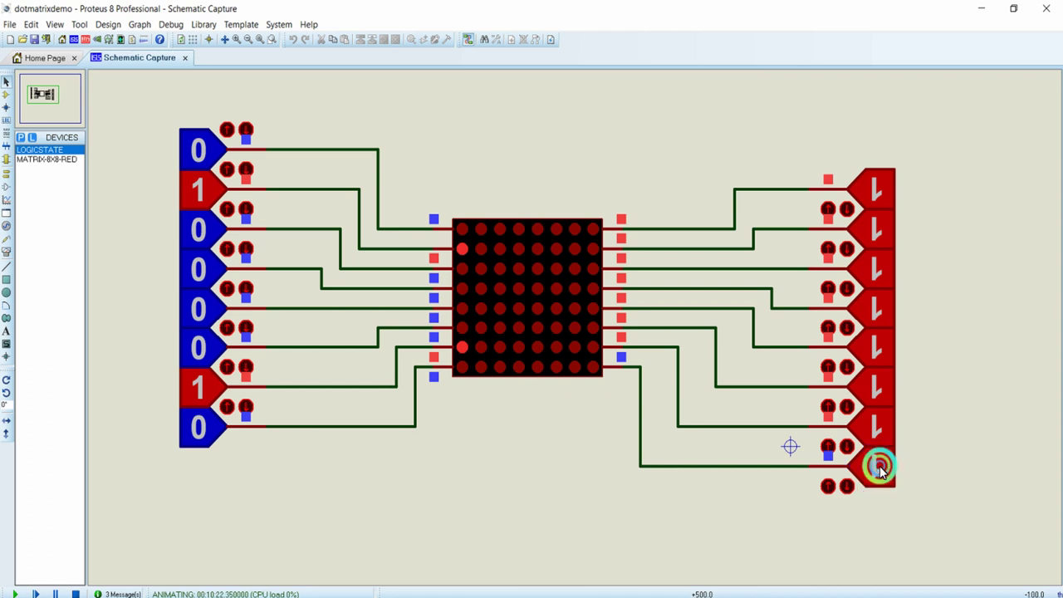
left_click(877, 423)
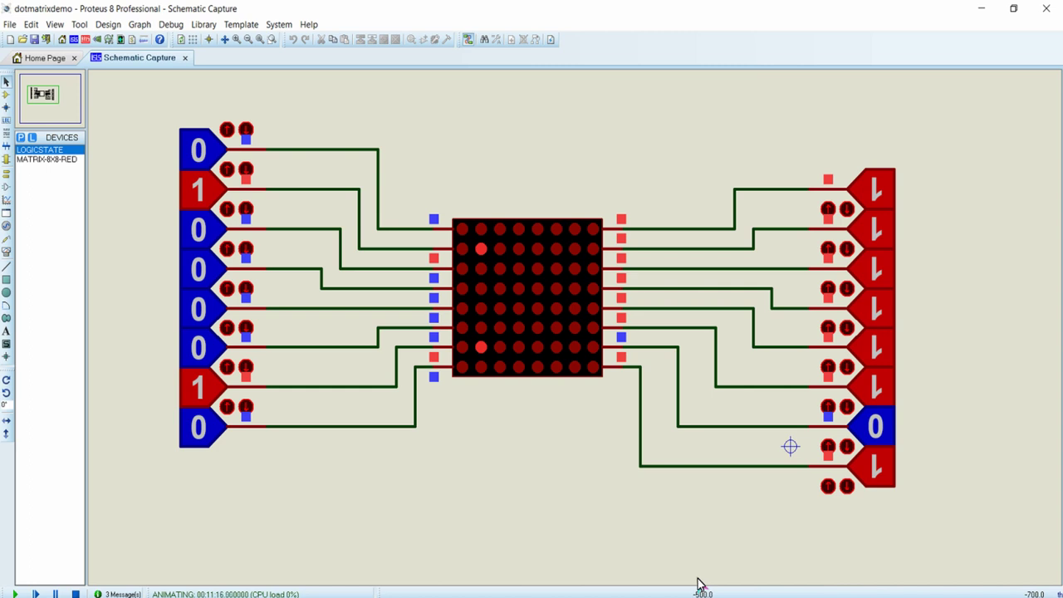
In the Notepad document, append the second column's row code 0x42 followed by a comma
key("alt+Tab")
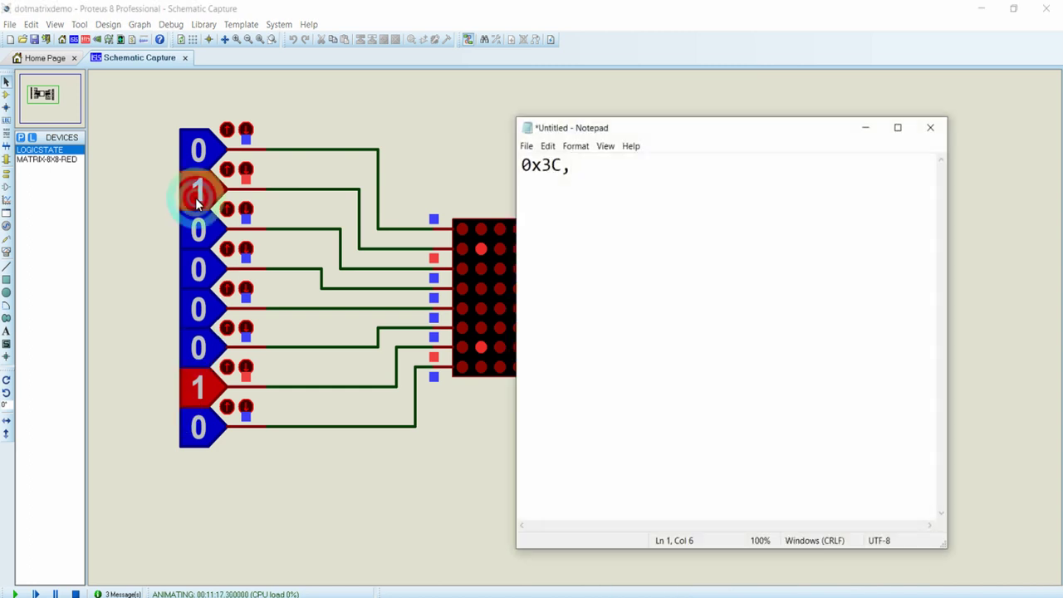
left_click_drag(629, 129, 679, 147)
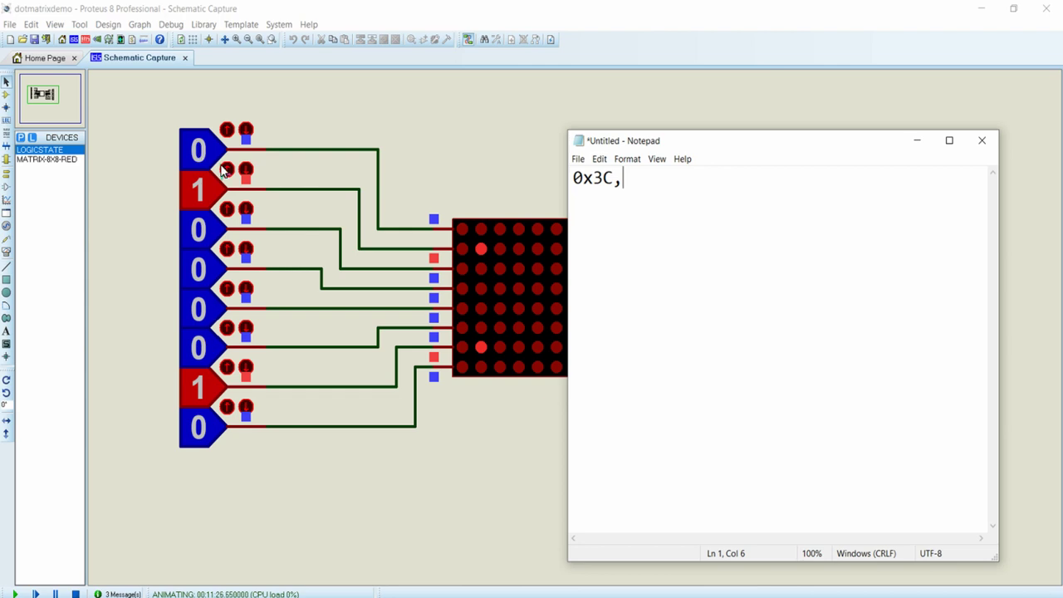
type("0x42,")
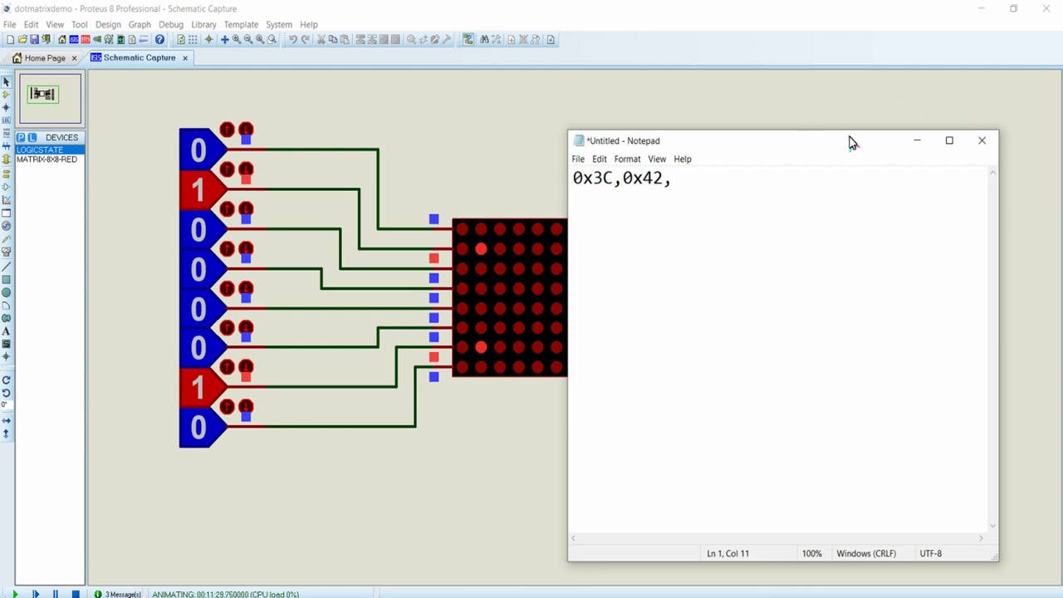
left_click(917, 141)
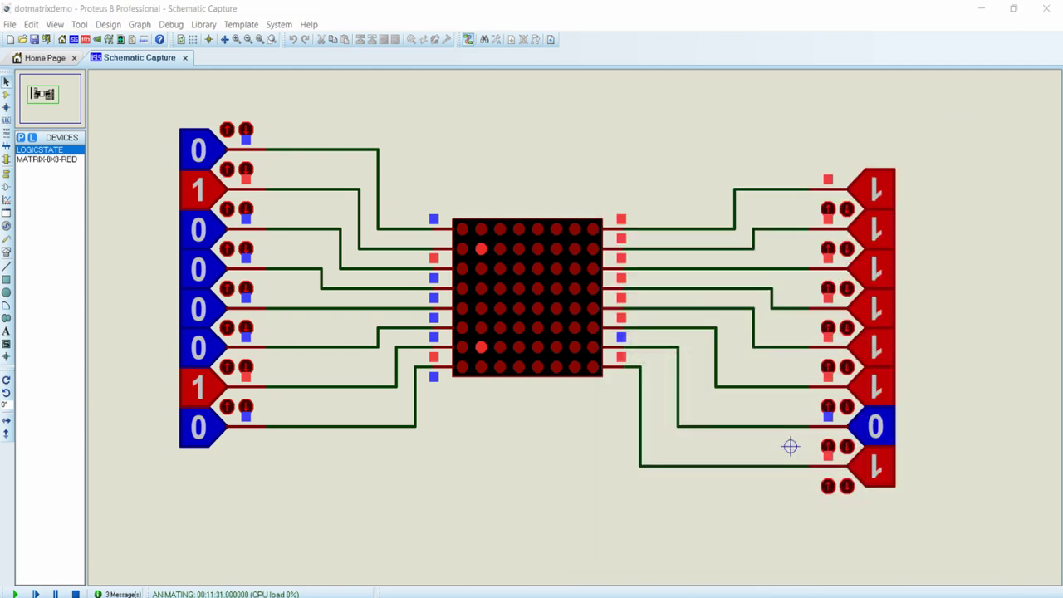
Switch to Photos and examine the third column's lit dots in the pattern image 3.png
key("alt+Tab")
left_click(1030, 317)
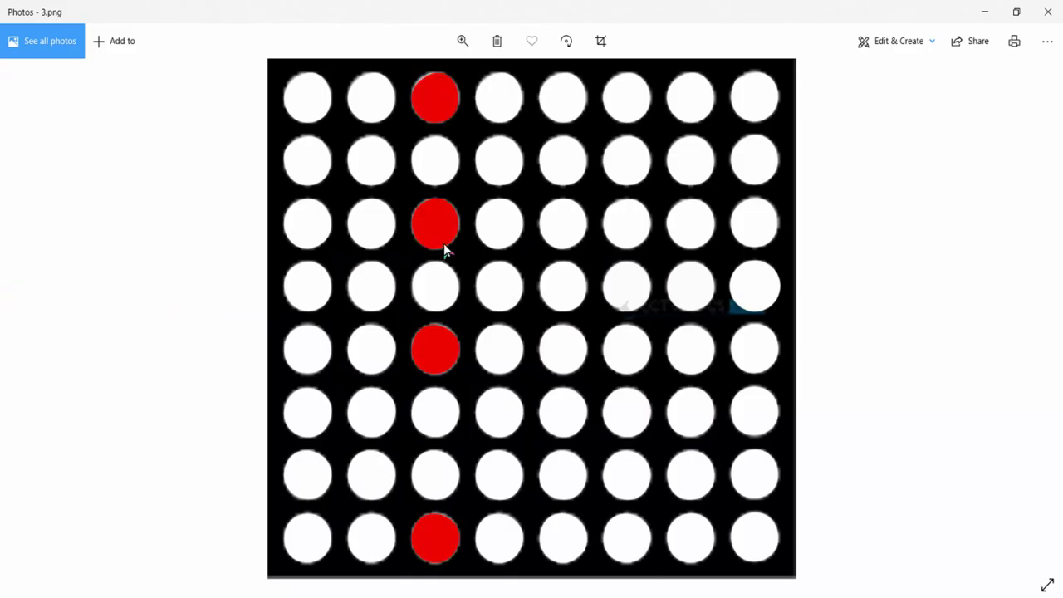
left_click(946, 30)
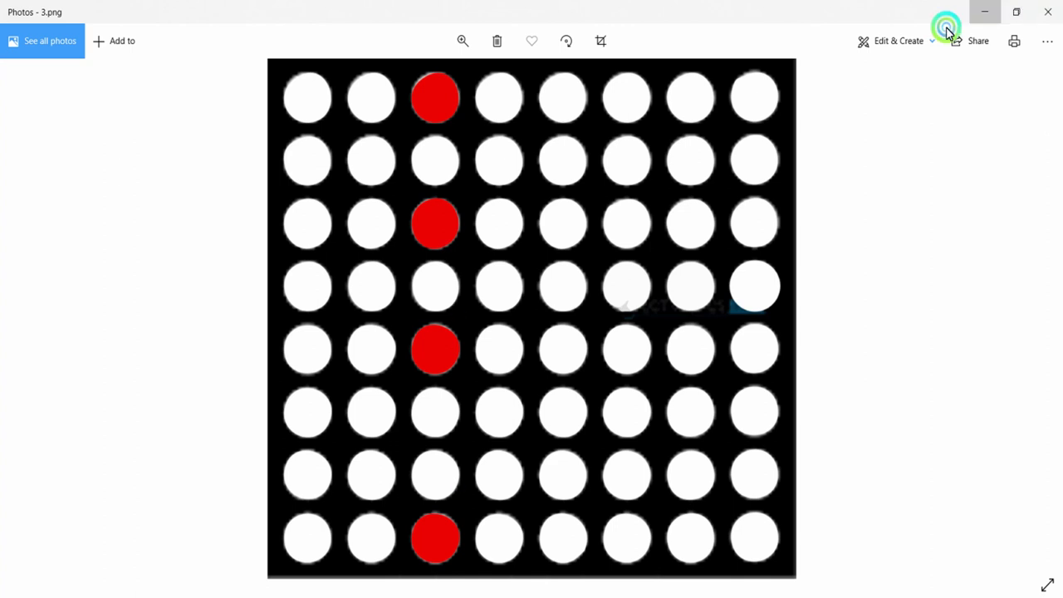
In Proteus, set only the first, third, fifth and eighth row states to 1, and make the third-lowest column state the only 0
left_click(197, 151)
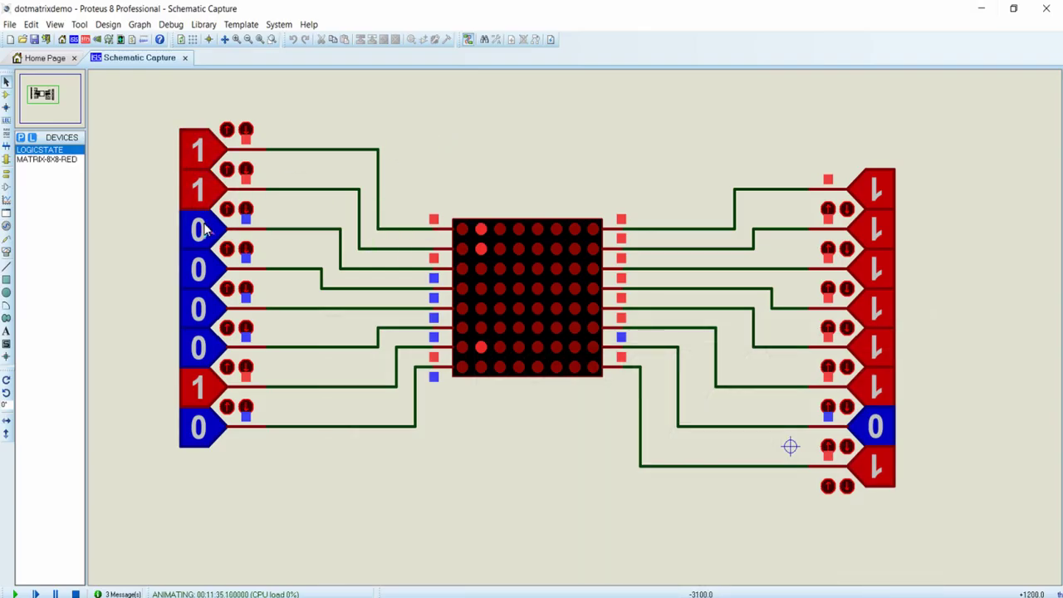
left_click(206, 231)
left_click(199, 192)
left_click(202, 309)
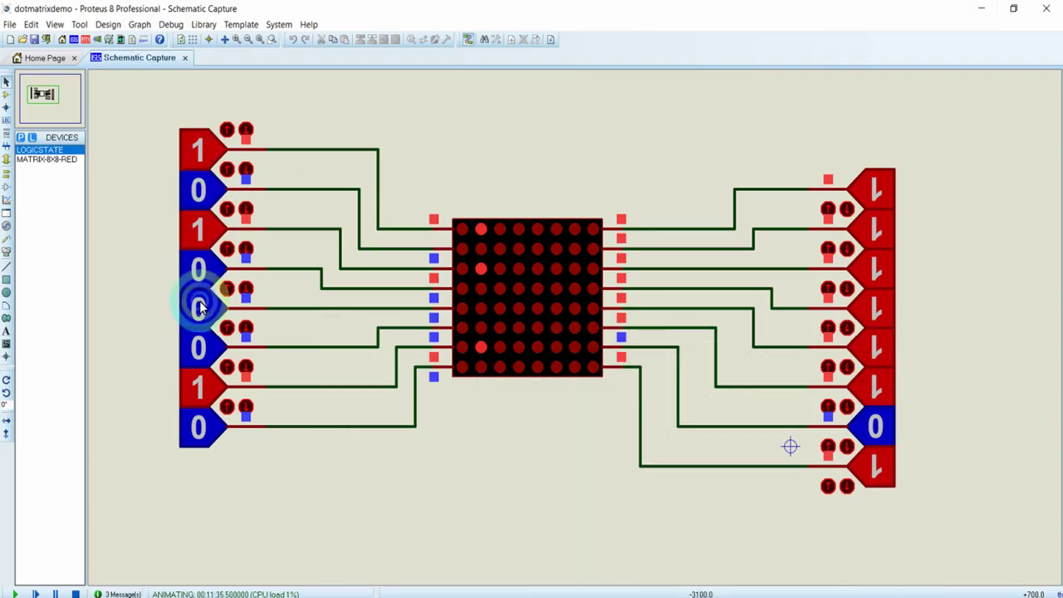
left_click(199, 399)
left_click(199, 420)
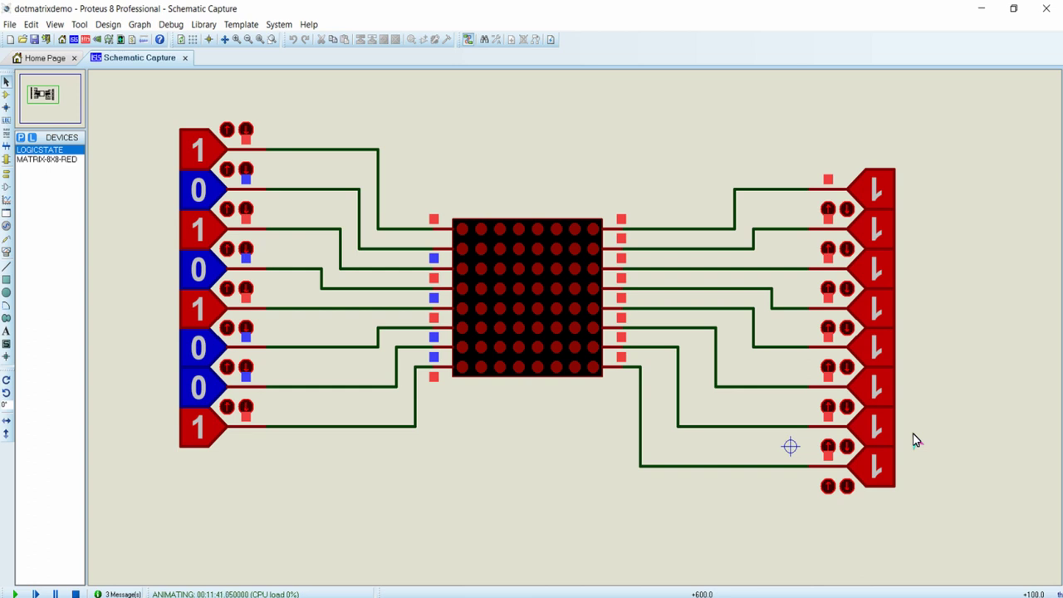
left_click(877, 385)
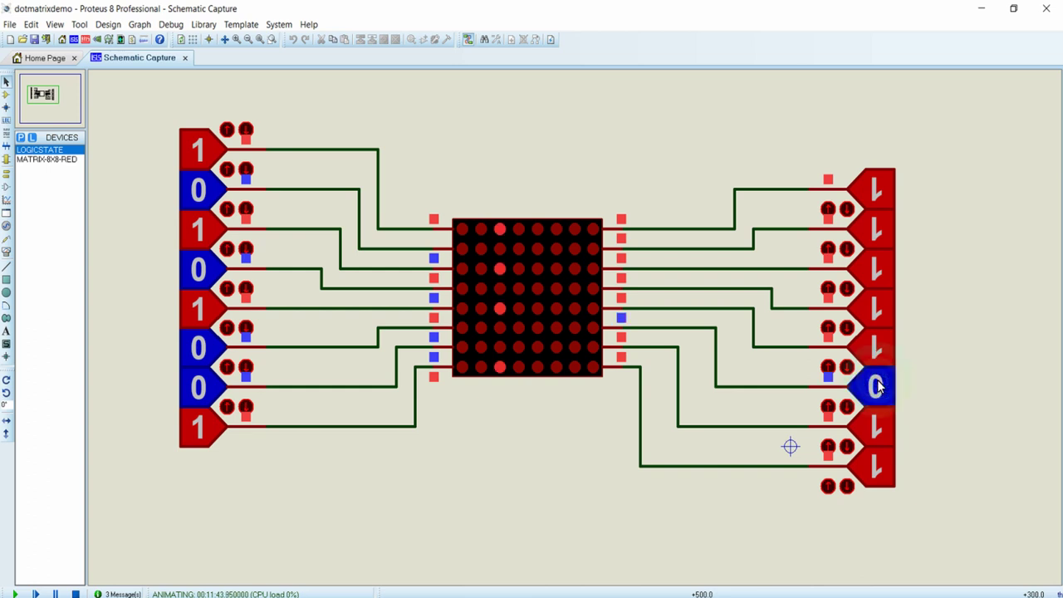
Mark out the two lowest column states and append the third column's row code 0x95 with a comma in Notepad
left_click_drag(959, 407, 779, 496)
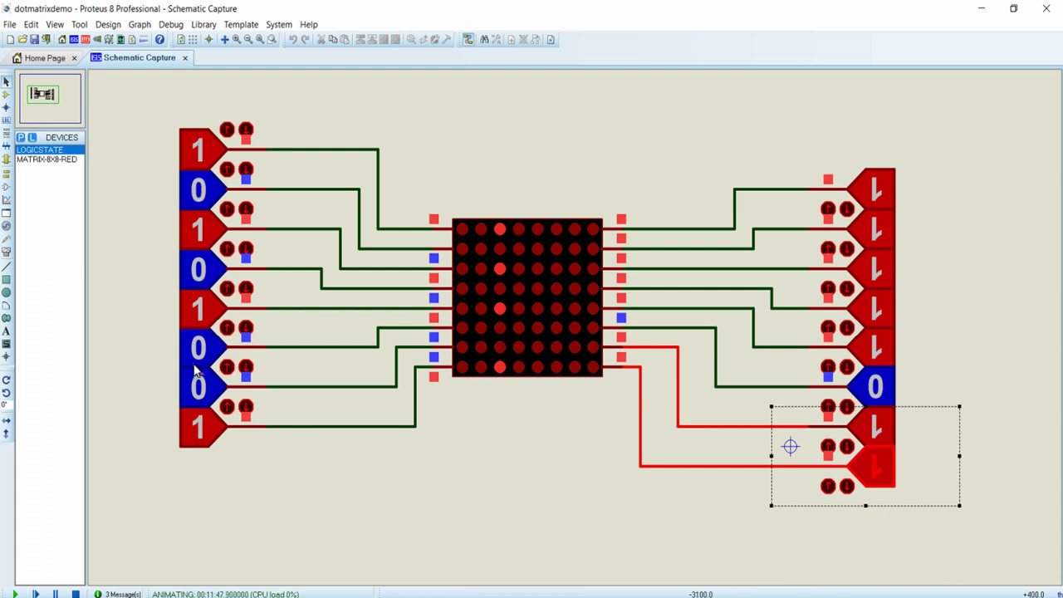
key("alt+Tab")
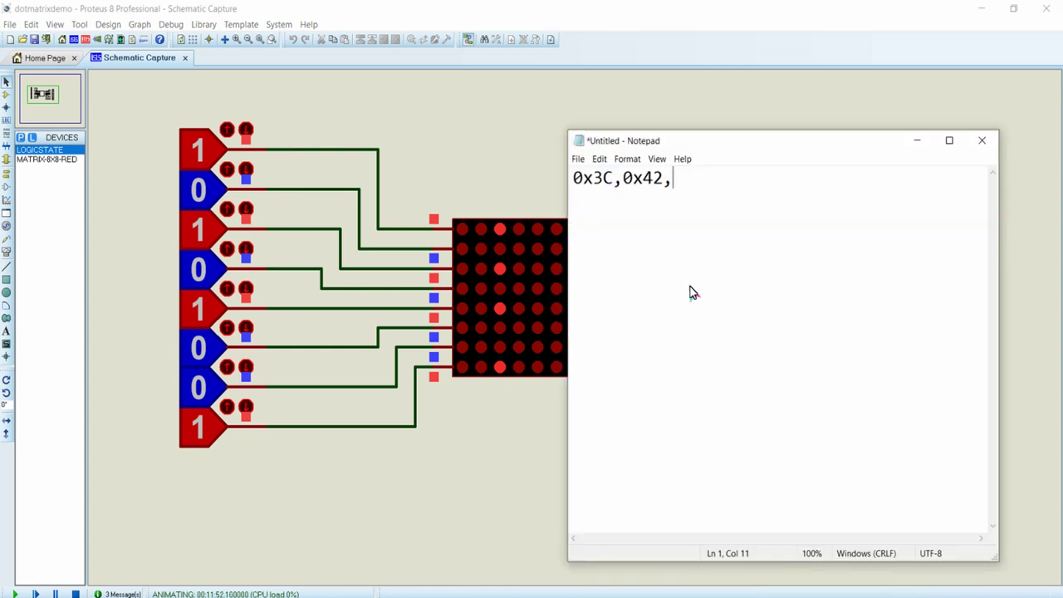
type("0x95,")
Switch to Photos and examine the fourth column's lit dots in the pattern image 4.png
key("alt+Tab")
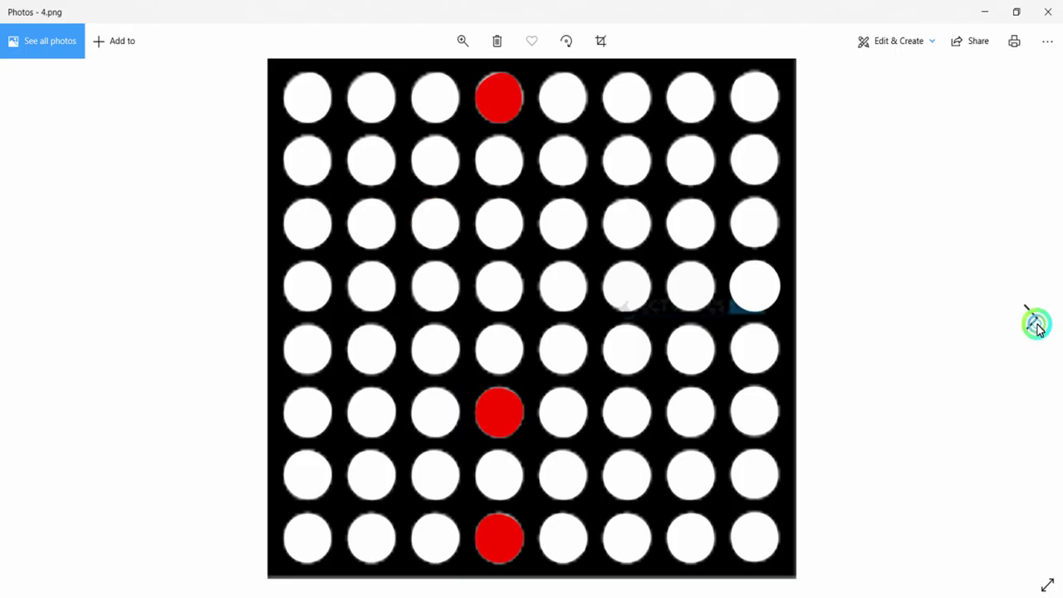
left_click(465, 135)
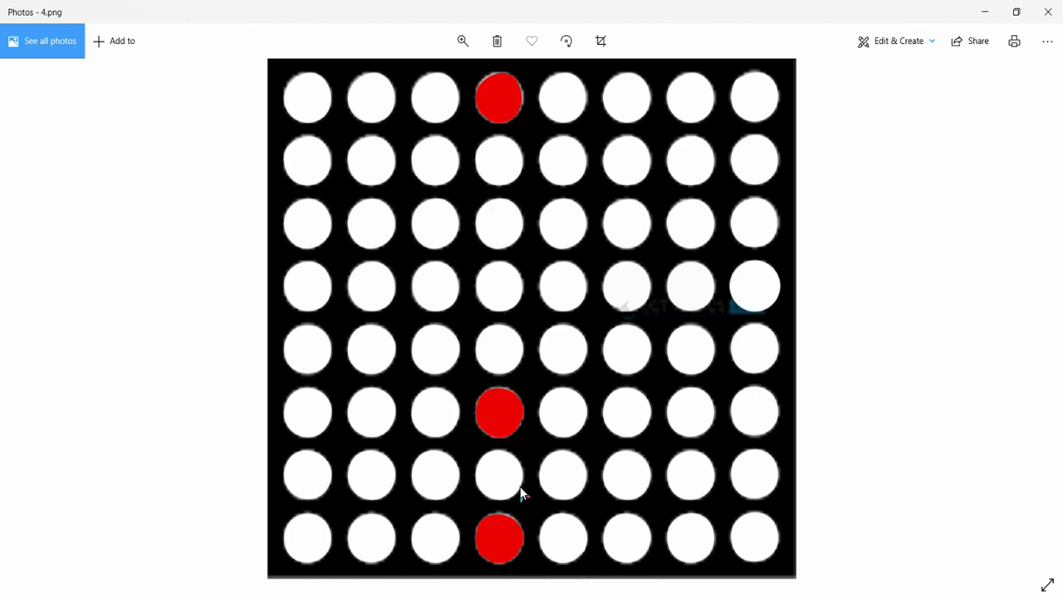
left_click(974, 13)
In Proteus, set only the first, sixth and eighth row states to 1, and move the low column state to the fourth-lowest input
left_click(186, 245)
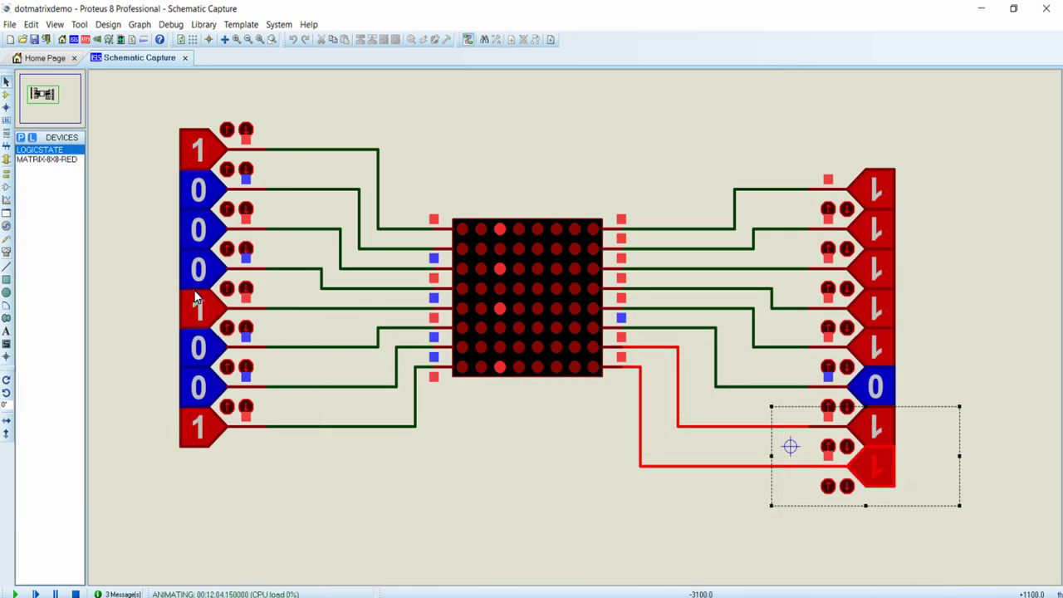
left_click(196, 308)
left_click(196, 347)
left_click(150, 237)
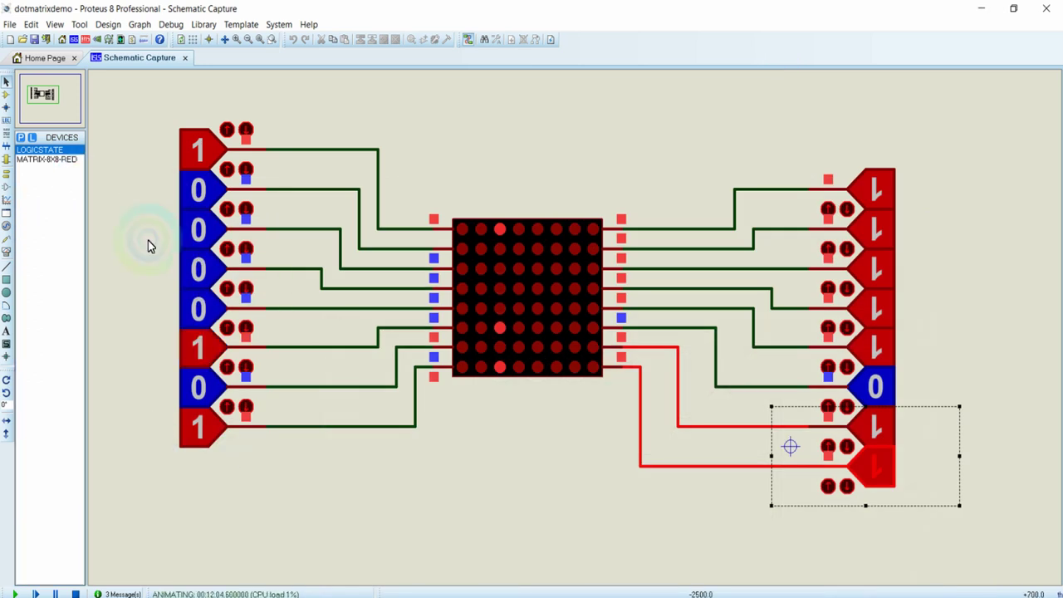
left_click(875, 384)
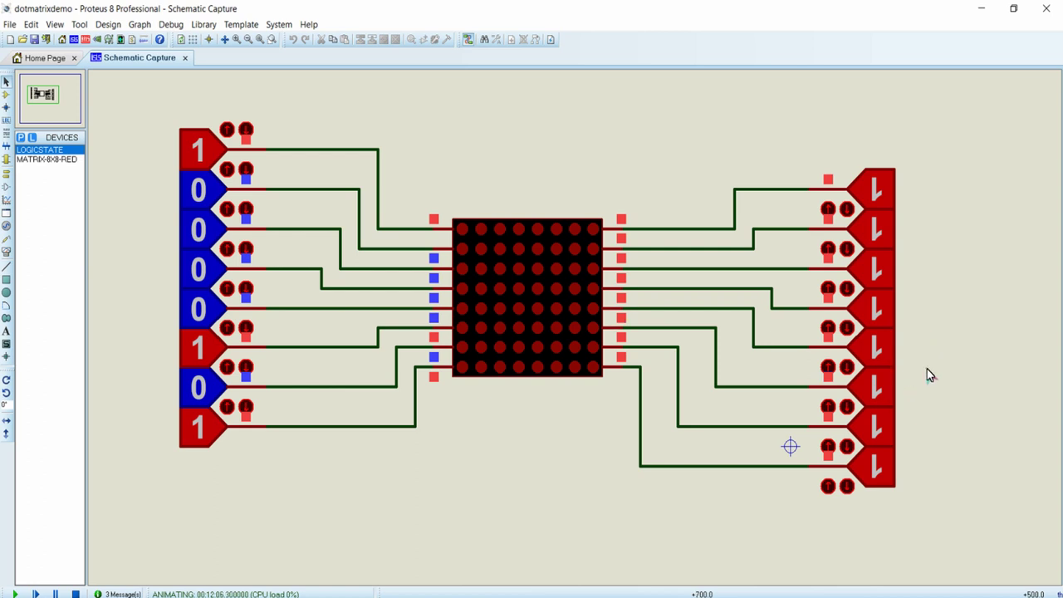
left_click(876, 348)
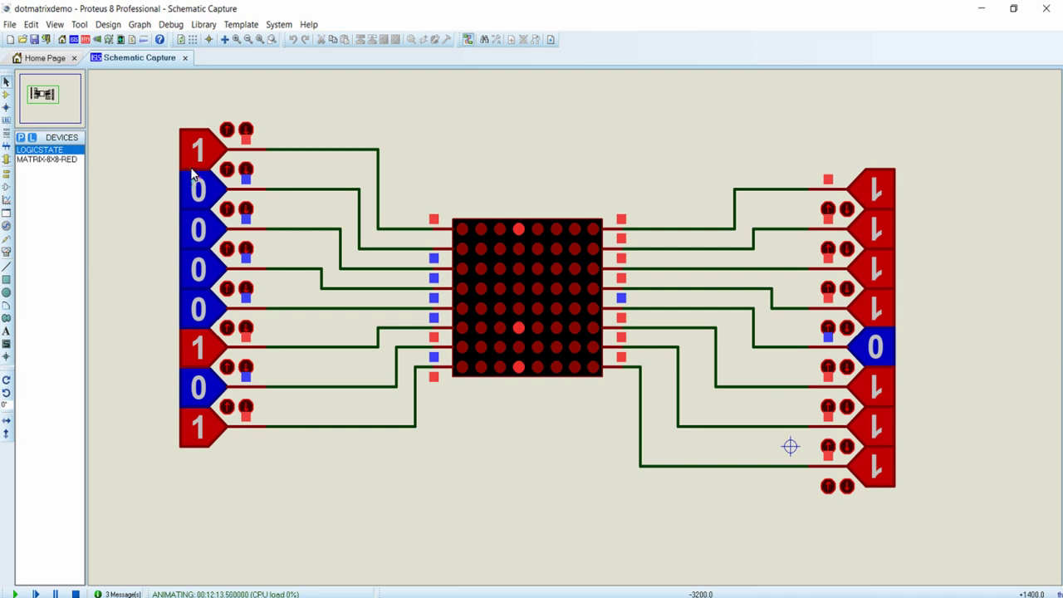
In the Notepad document, append the fourth column's row code 0xA1 and minimize the window
key("alt+Tab")
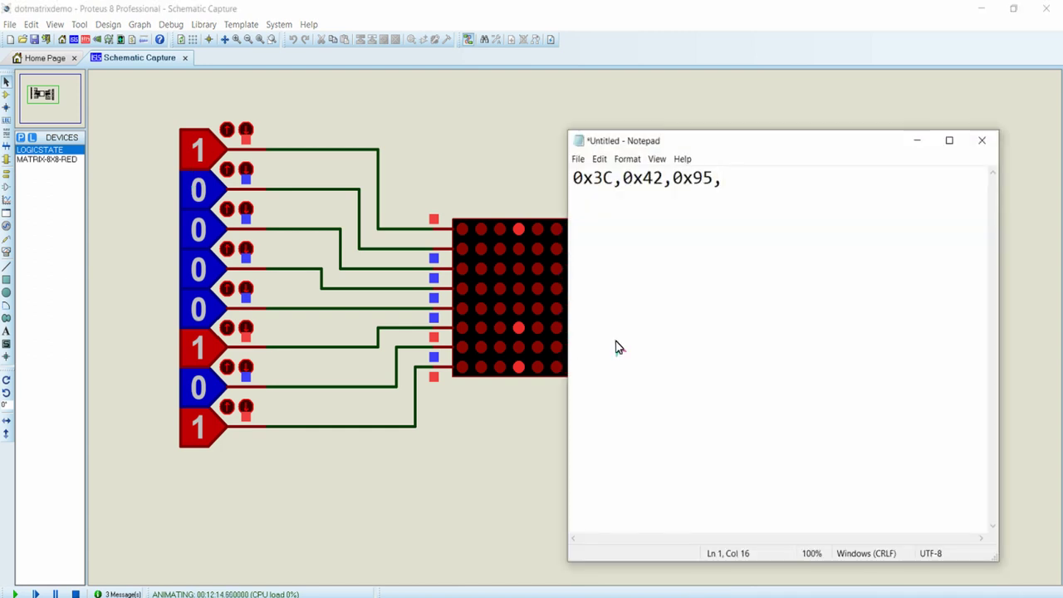
type(",")
key("BackSpace")
type("0xA1")
left_click(917, 140)
Switch to Photos and examine the fifth column's lit dots in the pattern image 5.png
key("alt+Tab")
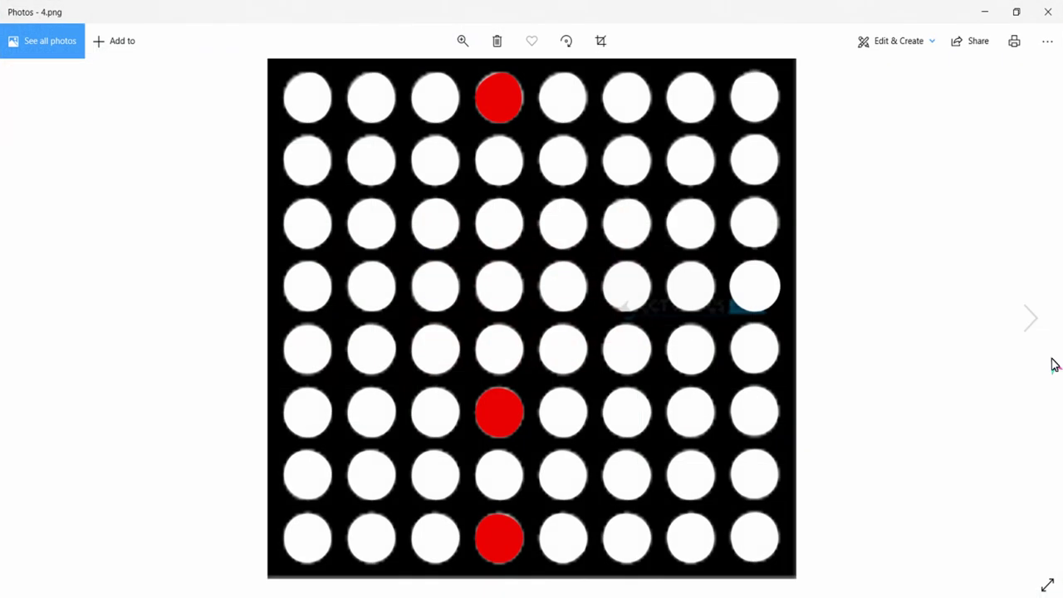
left_click(1038, 330)
left_click(567, 98)
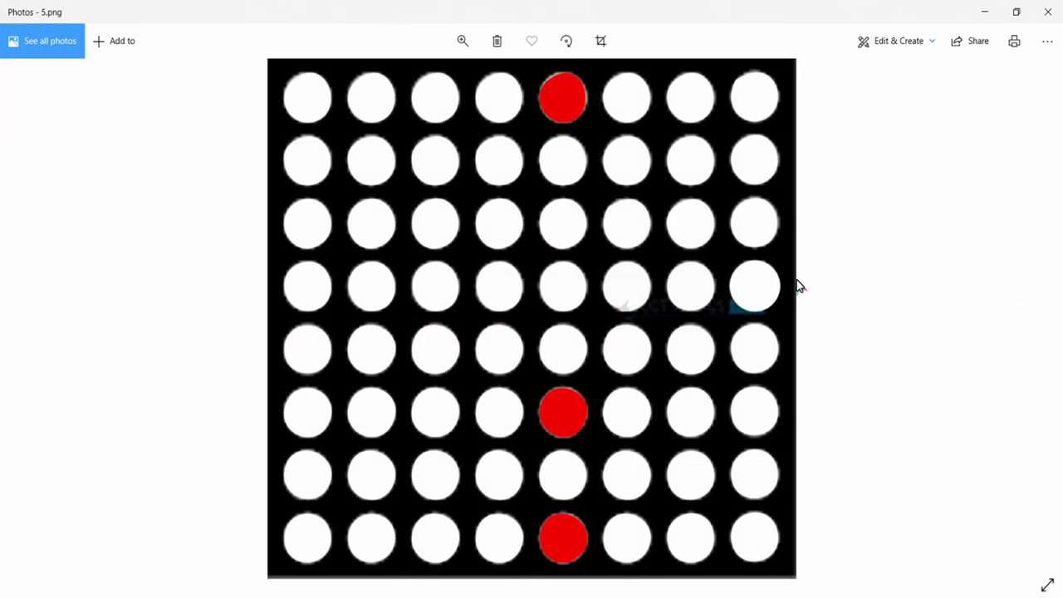
left_click(986, 8)
In Proteus, return the fourth-lowest column state to 1 and set the fifth-lowest column state to 0
left_click(519, 336)
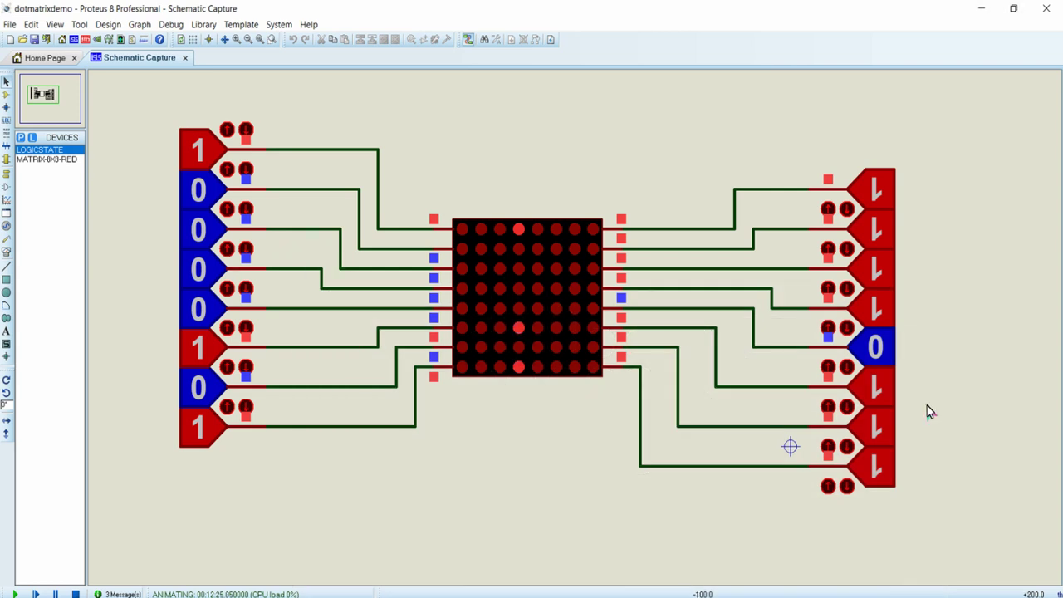
left_click(875, 347)
left_click(876, 305)
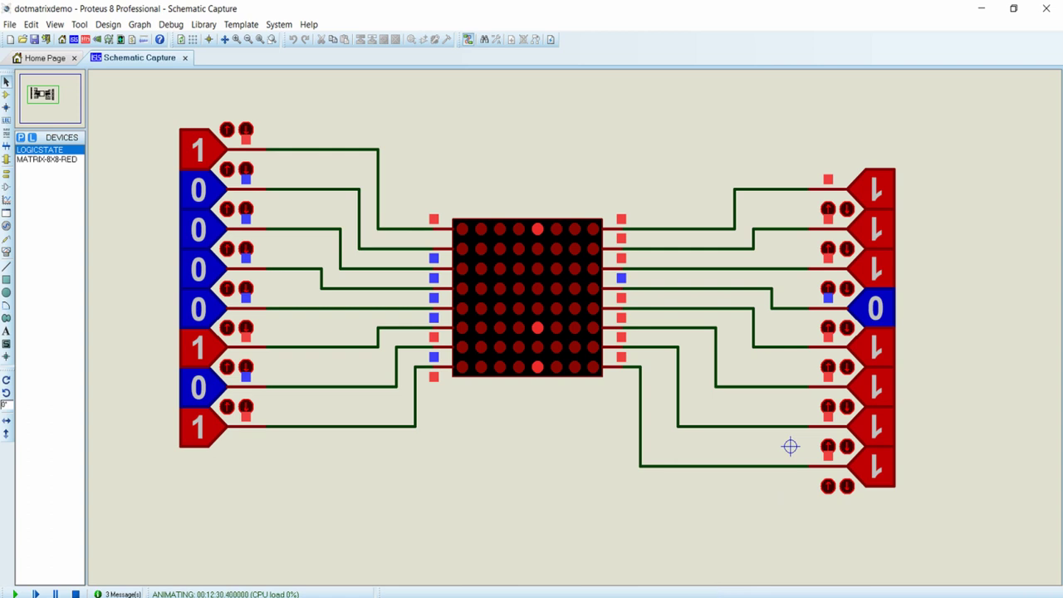
In the Notepad document, append the fifth column's row code 0xA1 and minimize the window
left_click(714, 597)
type(",0x42,0x95,")
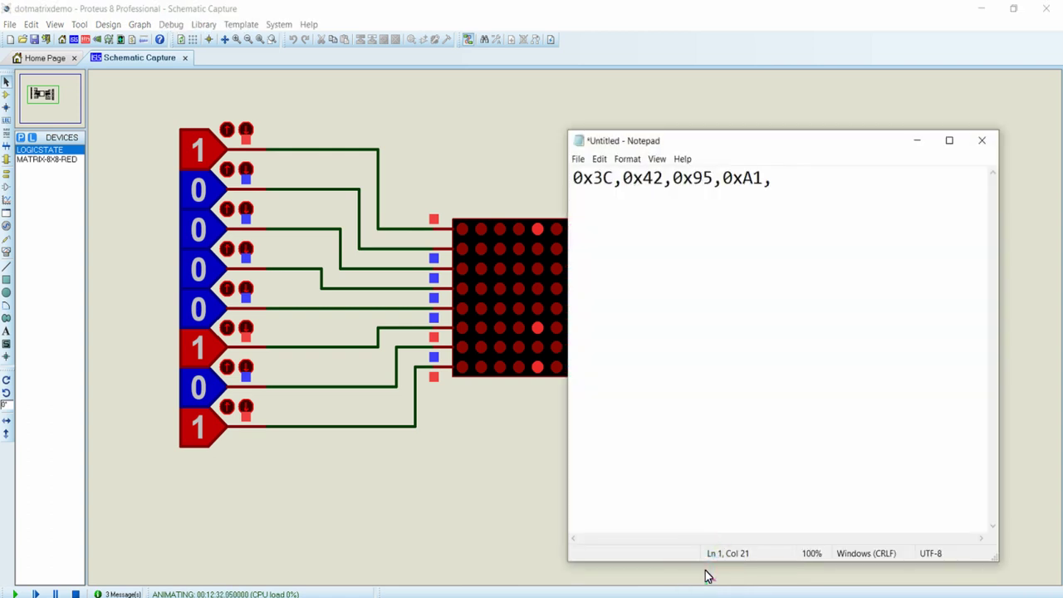
type("0xA1")
left_click(917, 140)
Switch to Photos, examine the sixth column's lit dots in the pattern image 6.png, and minimize the viewer
key("alt+Tab")
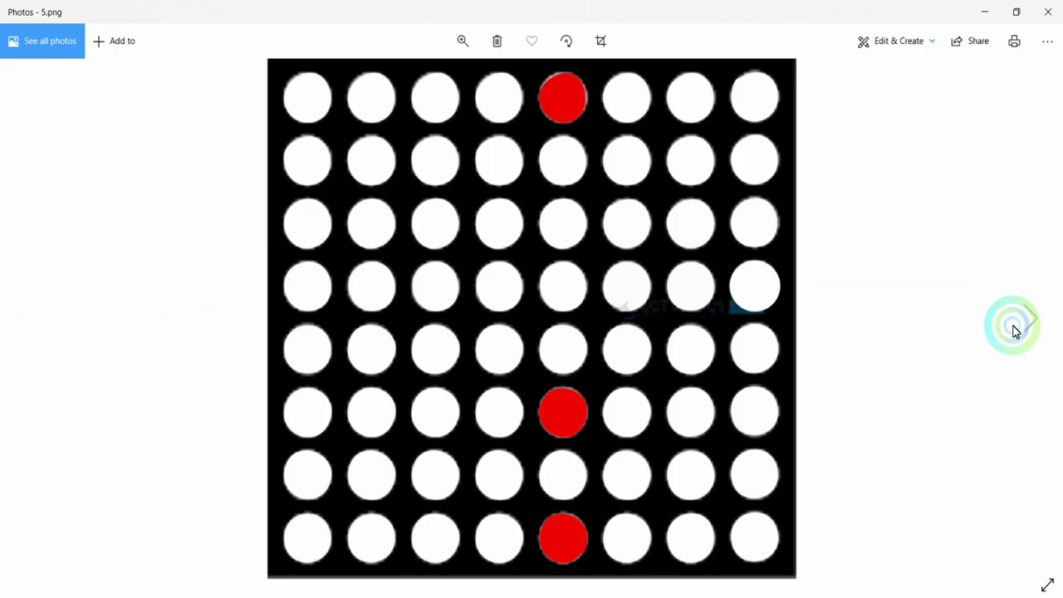
left_click(1030, 318)
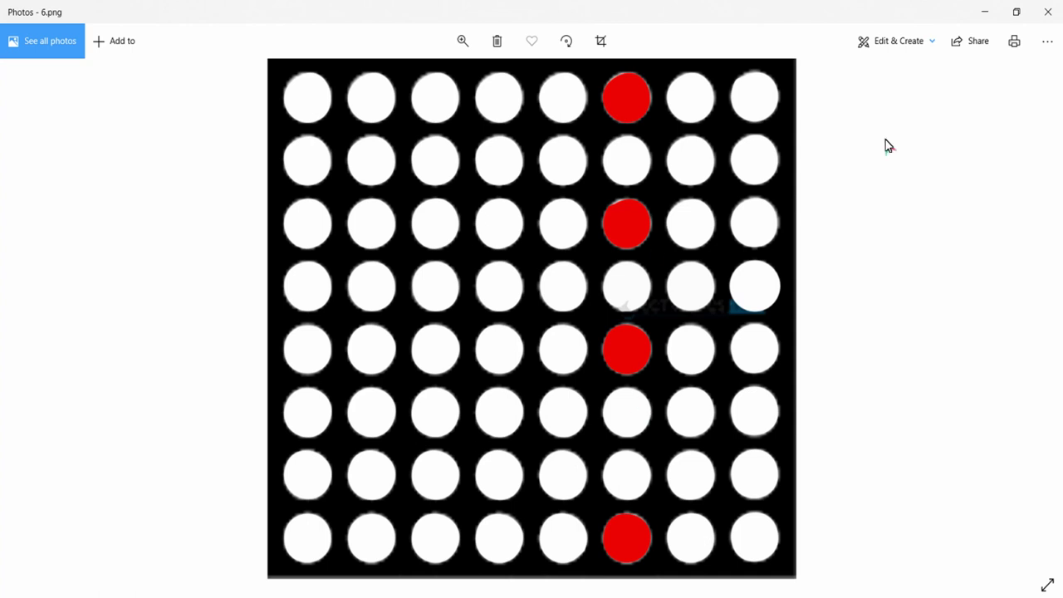
left_click(984, 10)
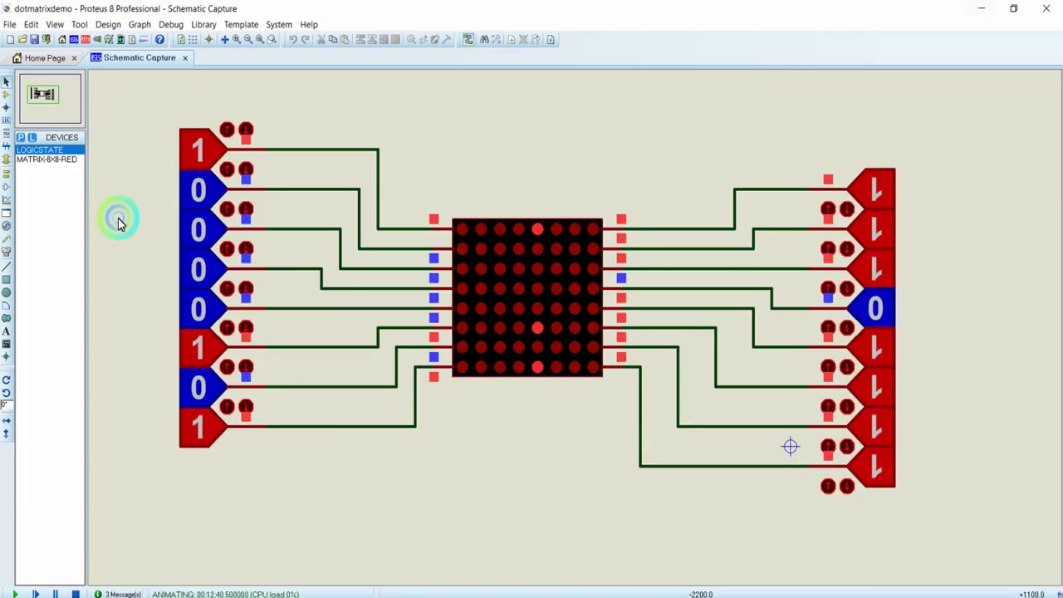
In Proteus, set the third and fifth row states to 1 and the sixth to 0, and move the low column state to the sixth-lowest input
left_click(193, 230)
left_click(197, 308)
left_click(197, 348)
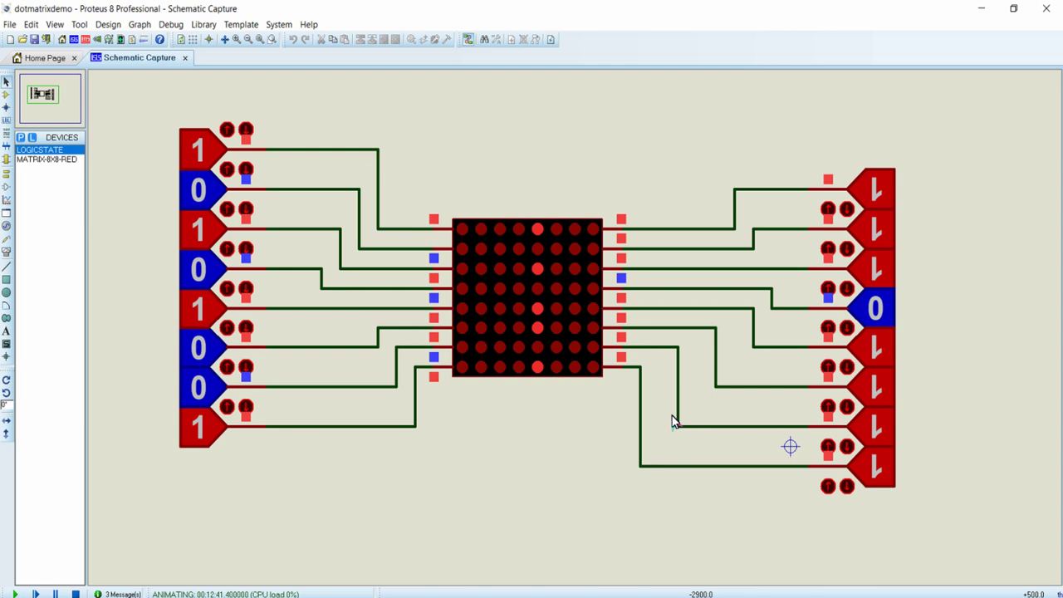
left_click(878, 307)
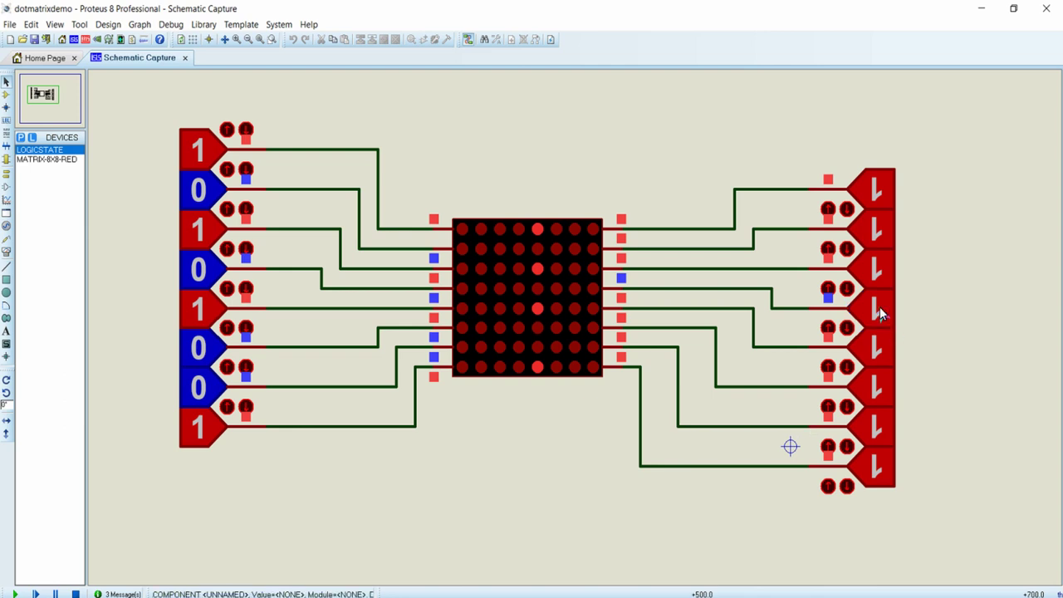
left_click(875, 259)
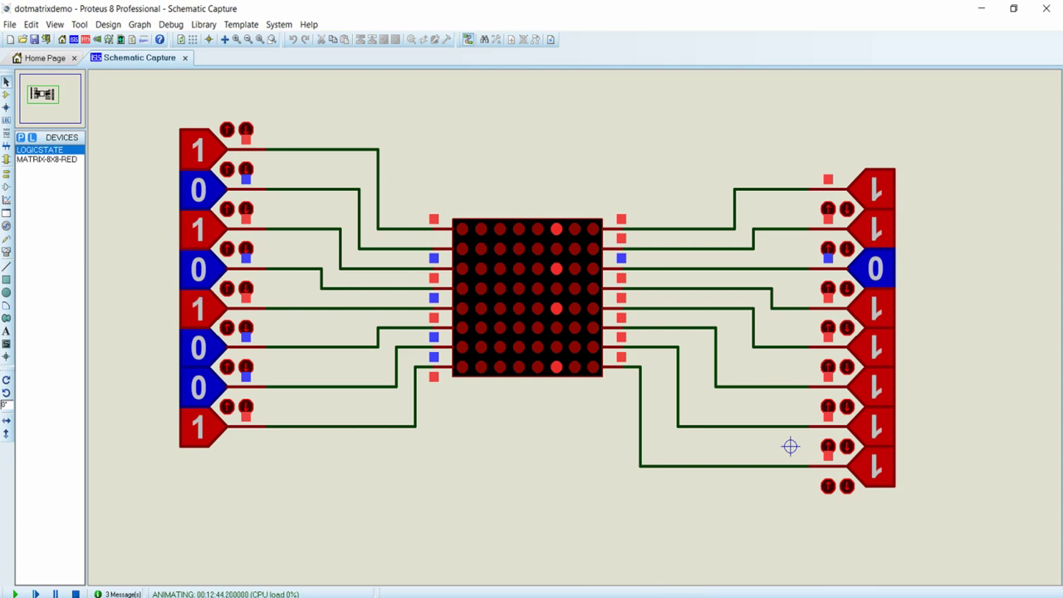
In the Notepad document, append the sixth column's row code 0x95 and minimize the window
key("alt+Tab")
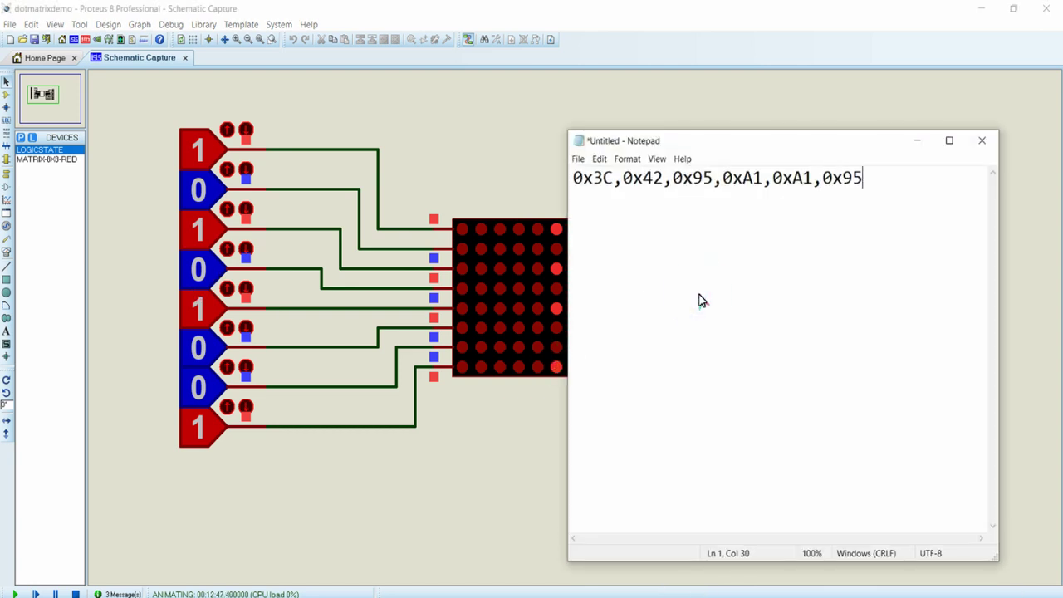
left_click(917, 140)
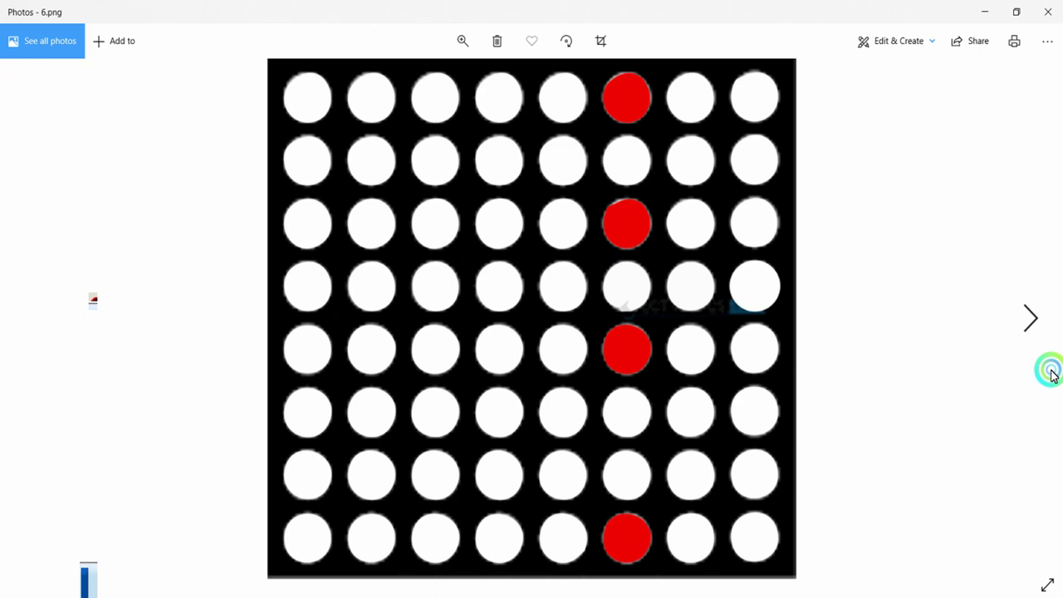
In Photos, examine the seventh column's lit dots in the pattern image 7.png and minimize the viewer
left_click(1034, 337)
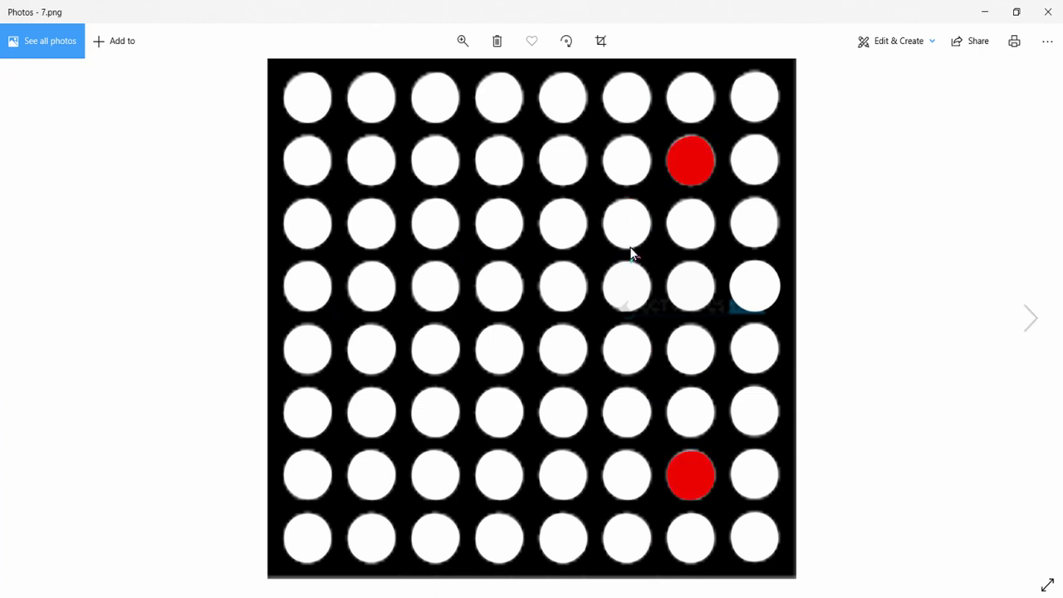
left_click(985, 10)
left_click(712, 294)
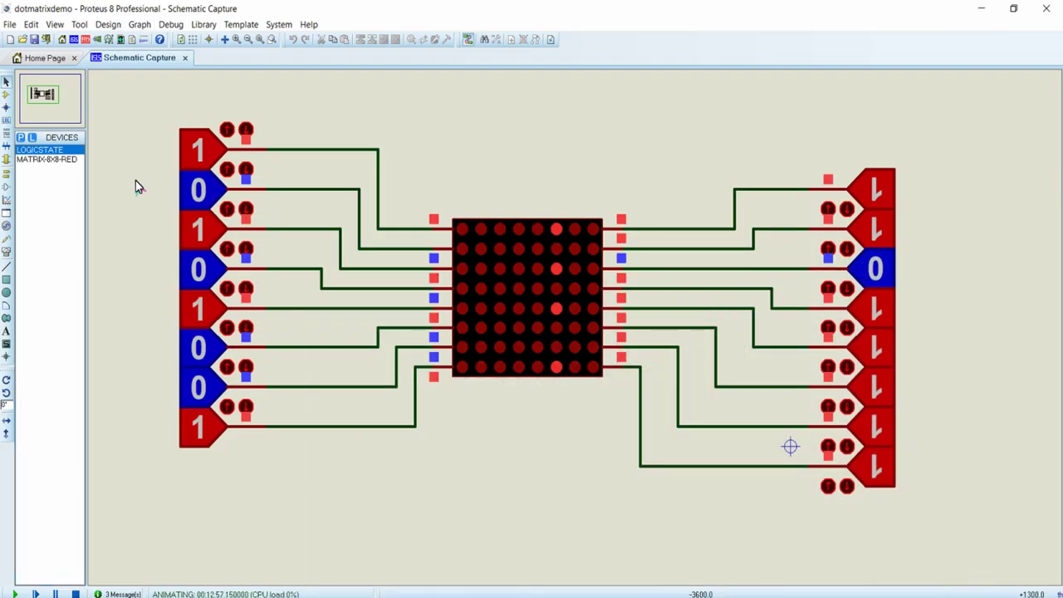
In Proteus, set only the second and sixth row states to 1, and move the low column state to the seventh-lowest input
left_click(195, 154)
left_click(194, 191)
left_click(195, 223)
left_click(196, 296)
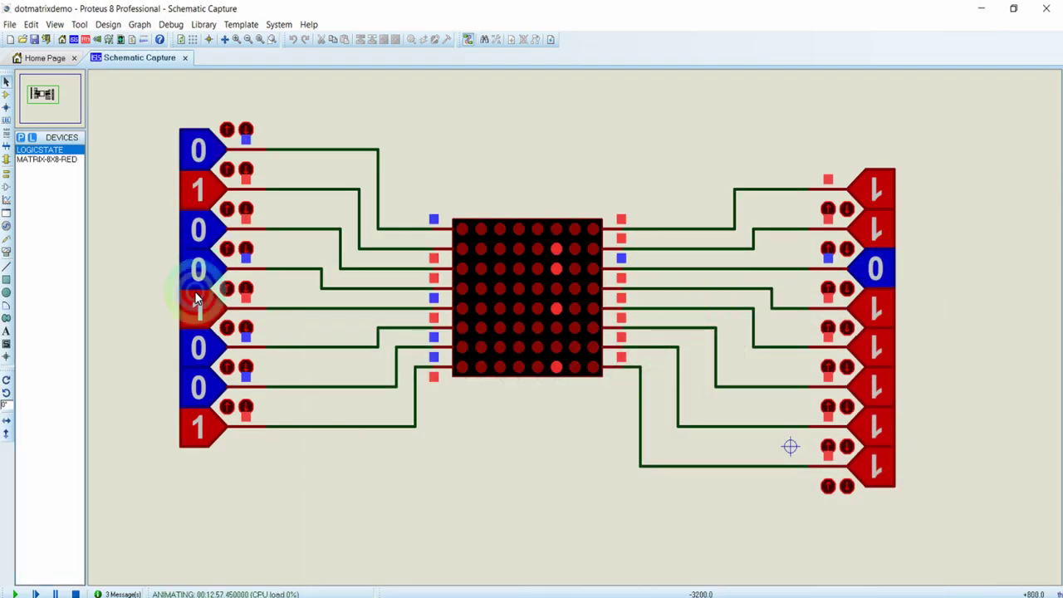
left_click(199, 350)
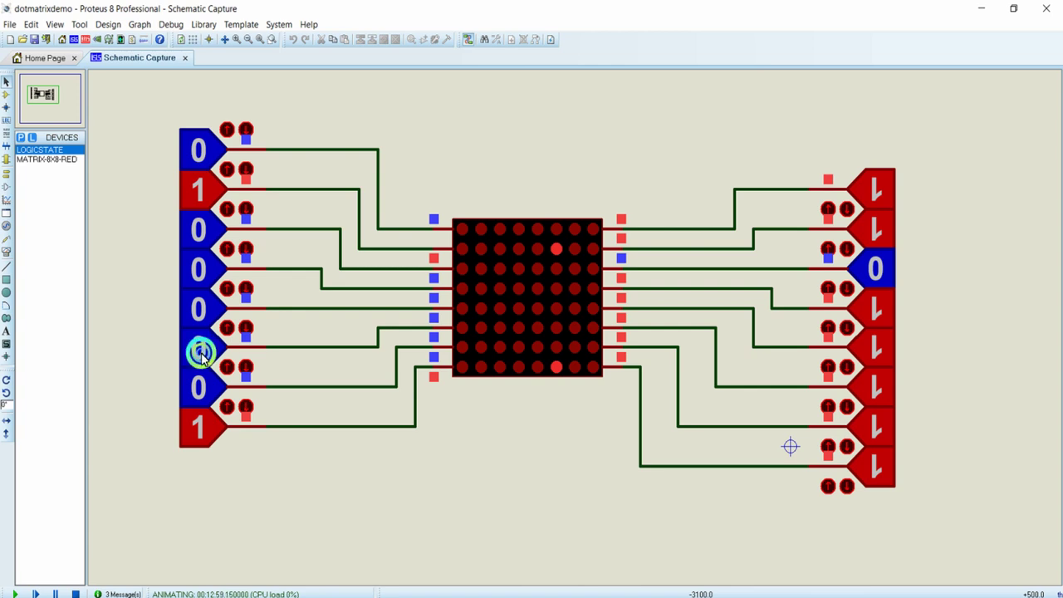
left_click(197, 425)
left_click(877, 264)
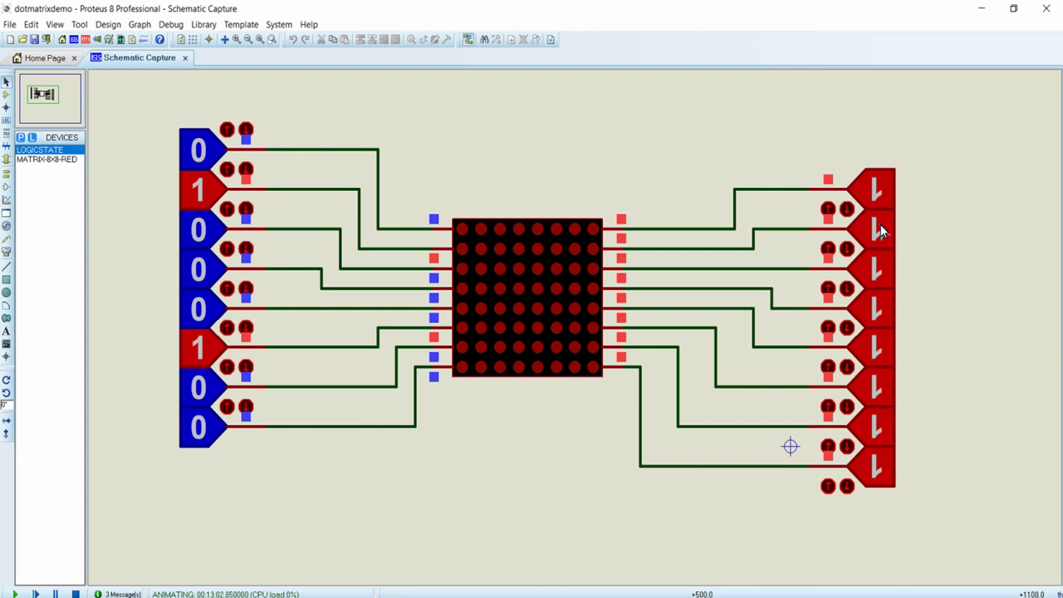
left_click(879, 228)
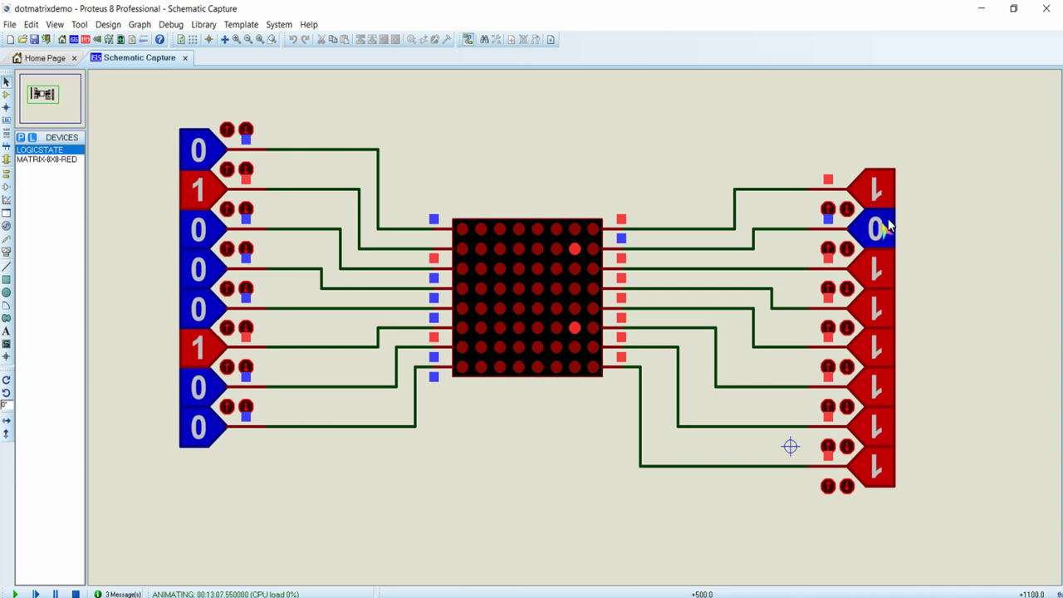
Set the seventh row state to 1 and return the sixth row state to 0
left_click_drag(941, 189, 775, 263)
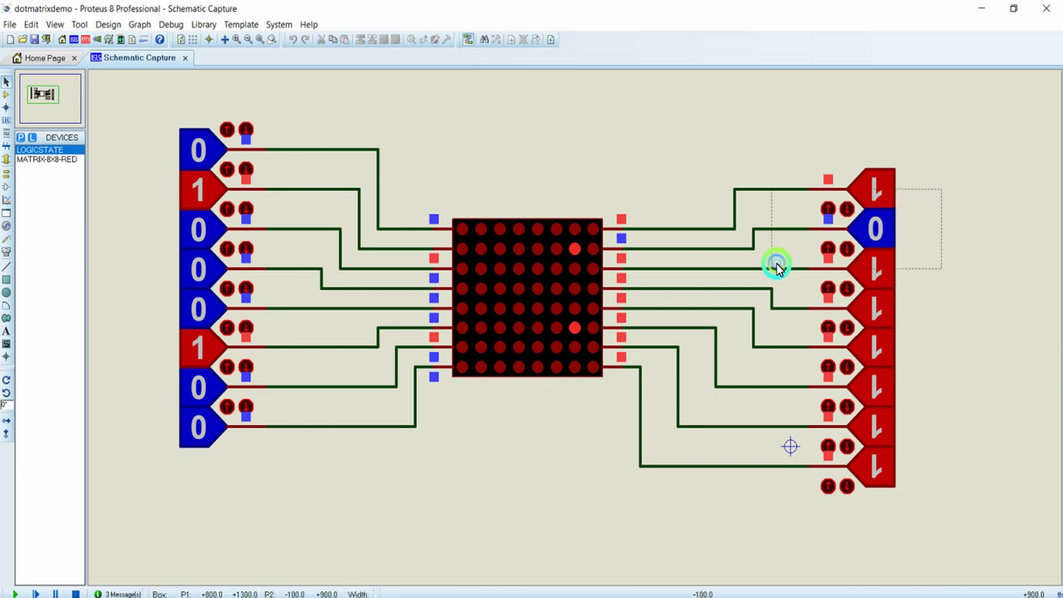
left_click(929, 174)
left_click_drag(960, 150, 790, 208)
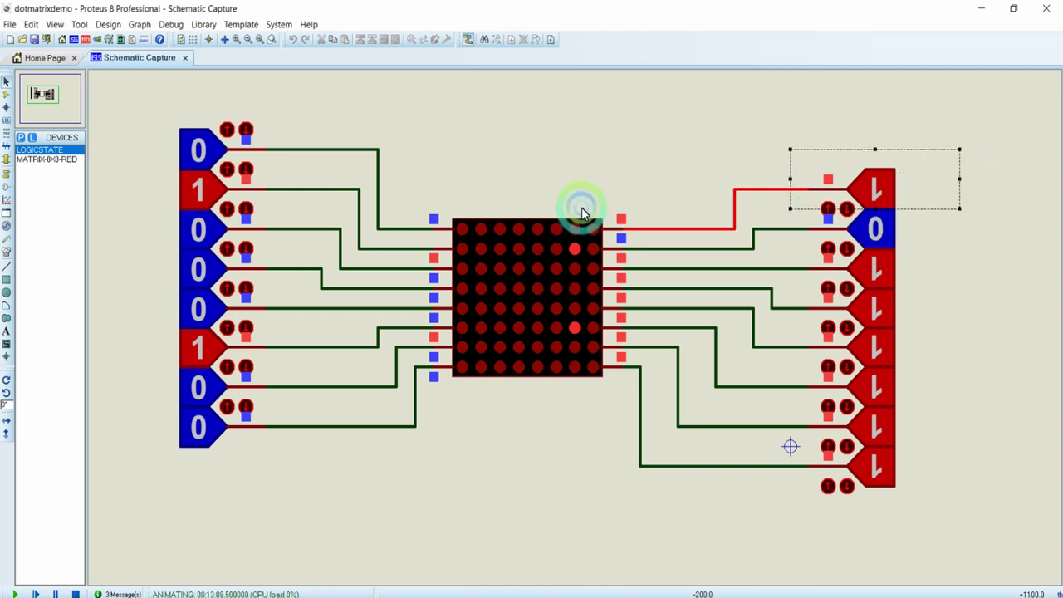
left_click(240, 370)
left_click(227, 328)
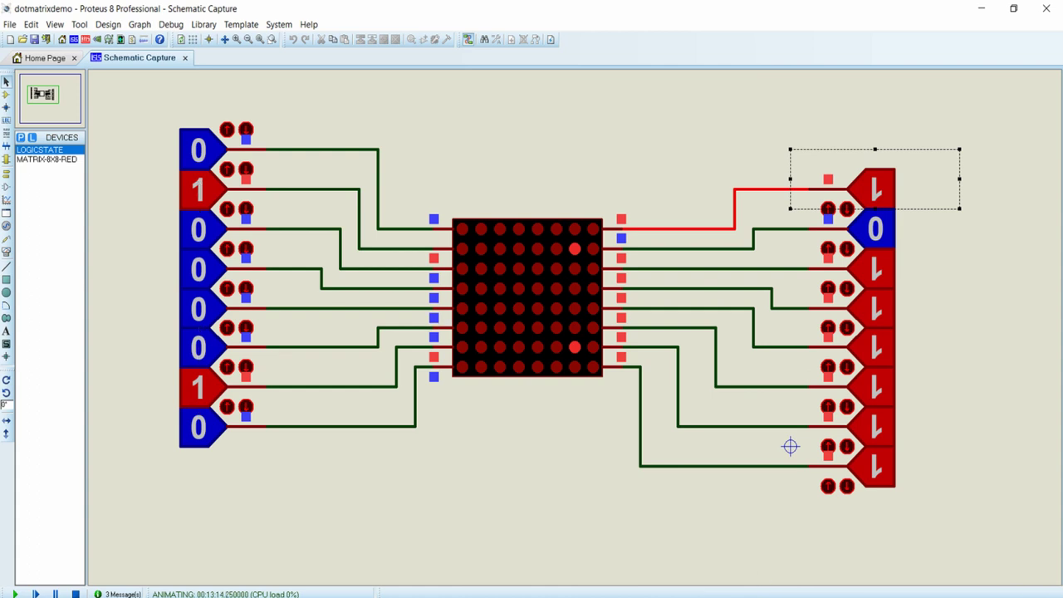
In the Notepad document, append the seventh column's row code 0x42 and minimize the window
key("alt+Tab")
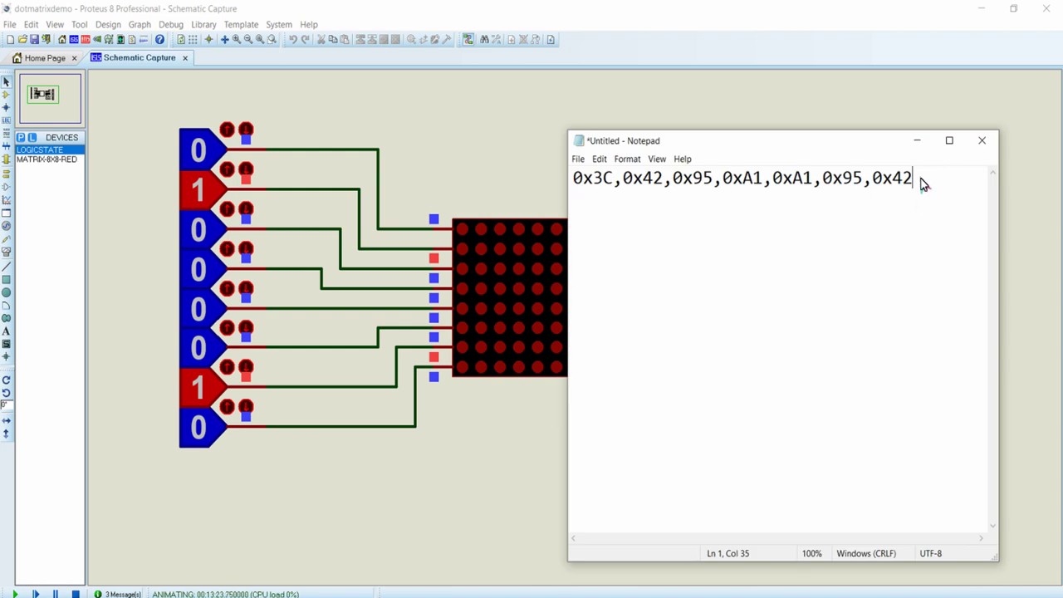
type("0x42")
left_click_drag(914, 178, 863, 205)
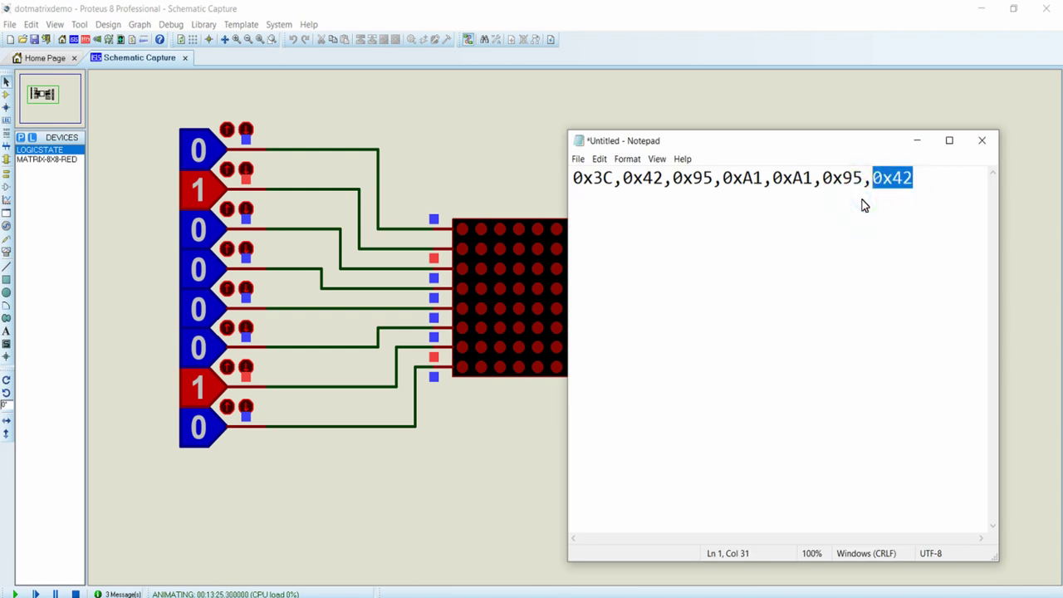
mouse_move(861, 152)
left_mouse_down()
mouse_move(859, 166)
mouse_move(859, 151)
left_mouse_up()
left_click(917, 141)
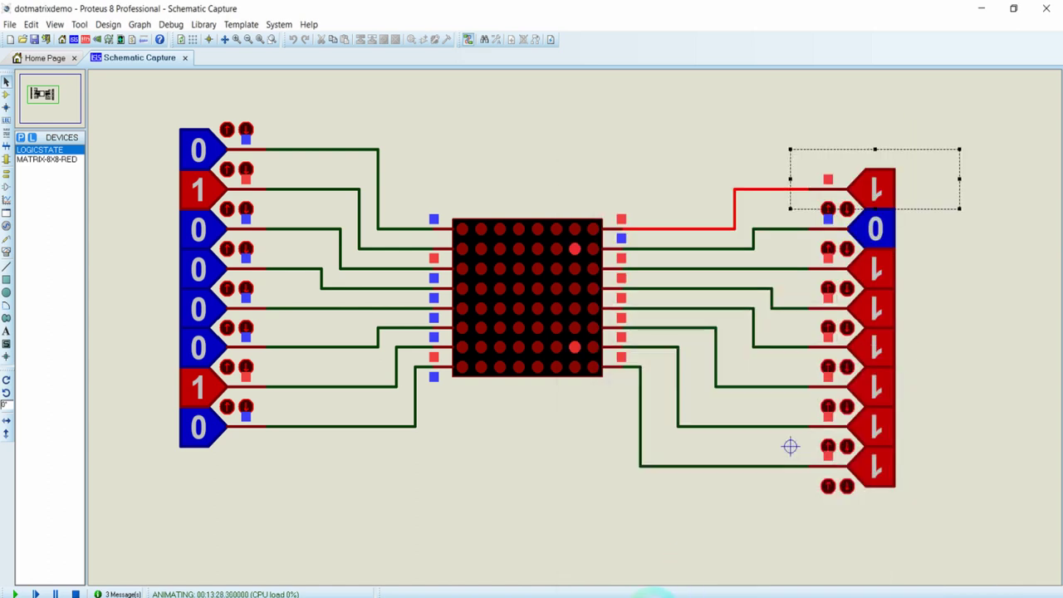
Switch to Photos, examine the eighth column's lit dots in the pattern image 8.png, and minimize the viewer
key("alt+Tab")
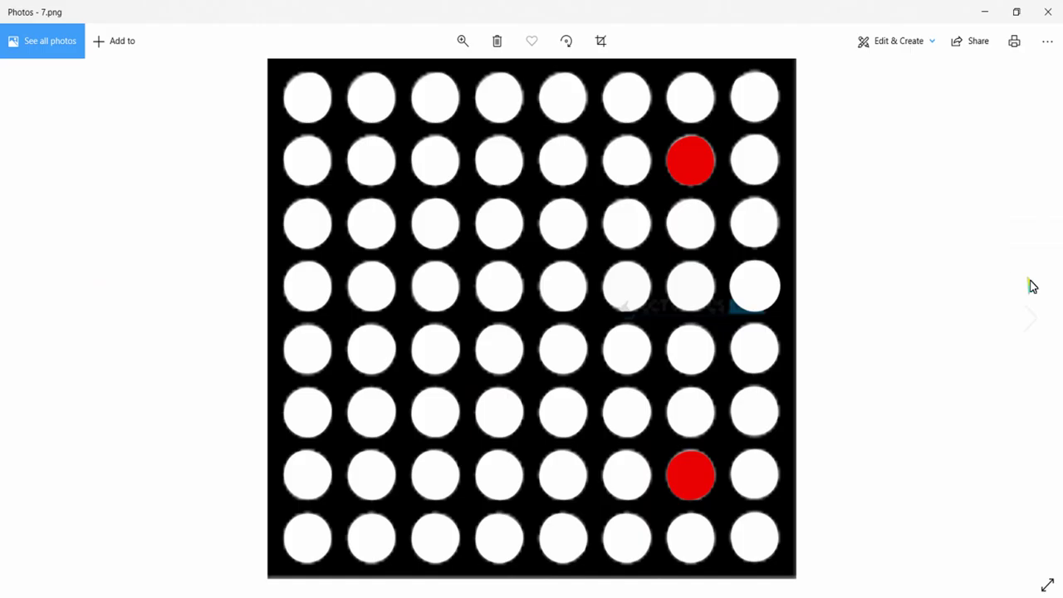
left_click(1033, 323)
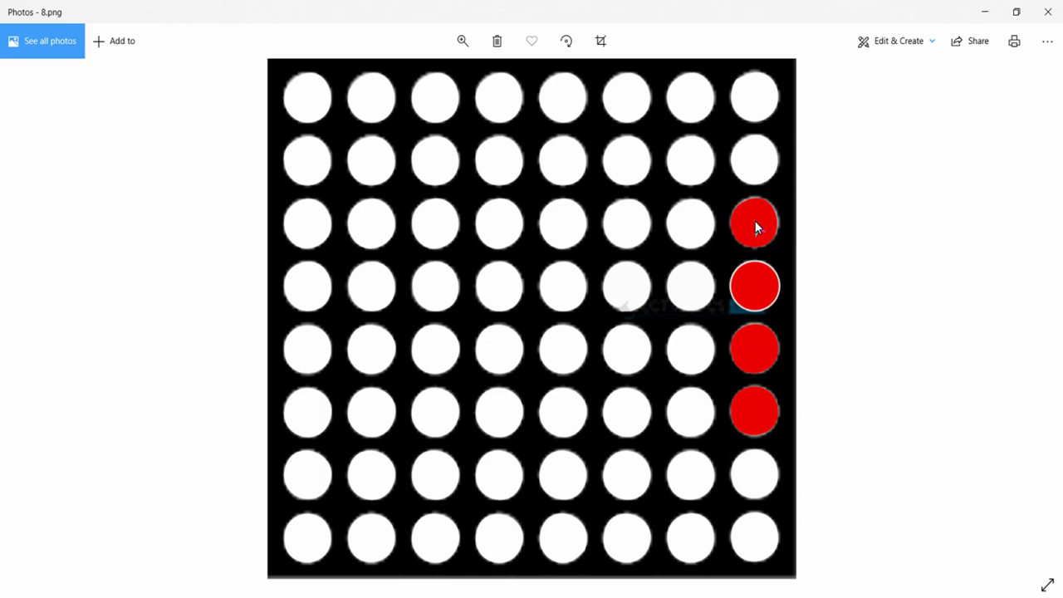
left_click(970, 10)
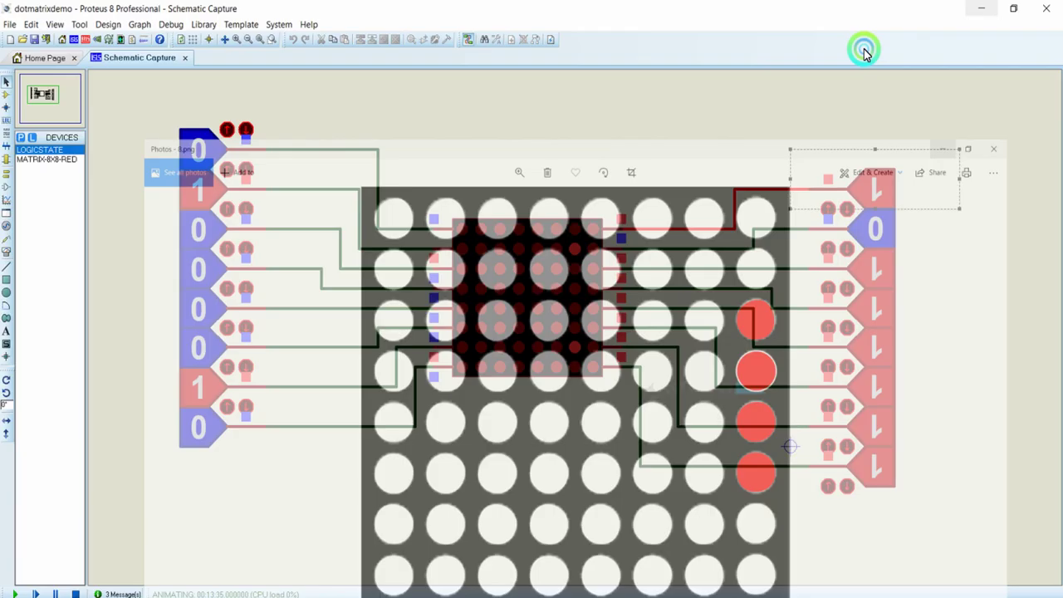
In Proteus, set only the third to sixth row states to 1, and move the low column state to the highest input
left_click(199, 230)
left_click(210, 208)
left_click(204, 268)
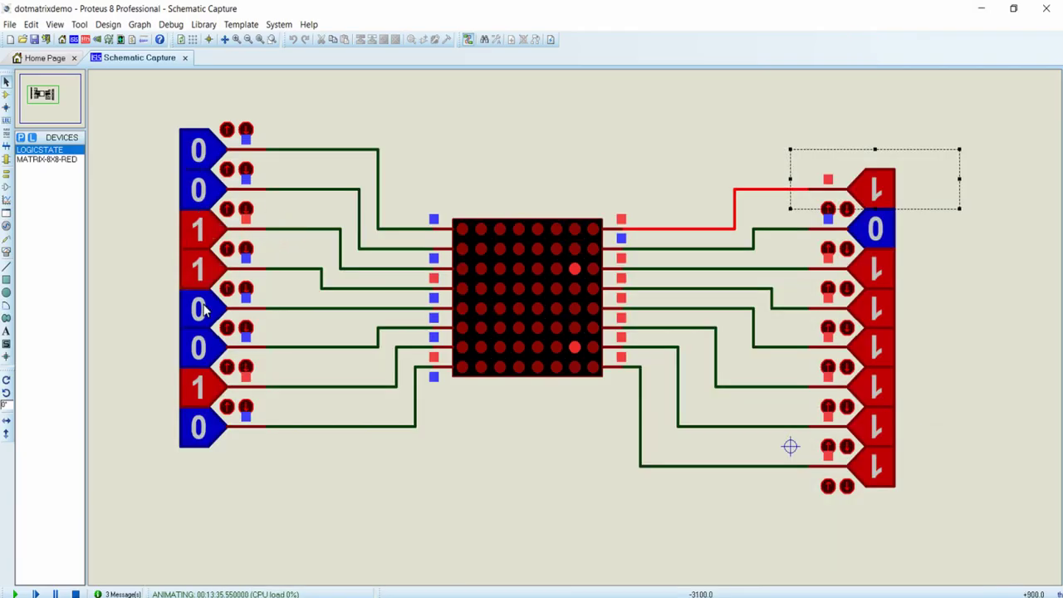
left_click(202, 308)
left_click(201, 347)
left_click(199, 382)
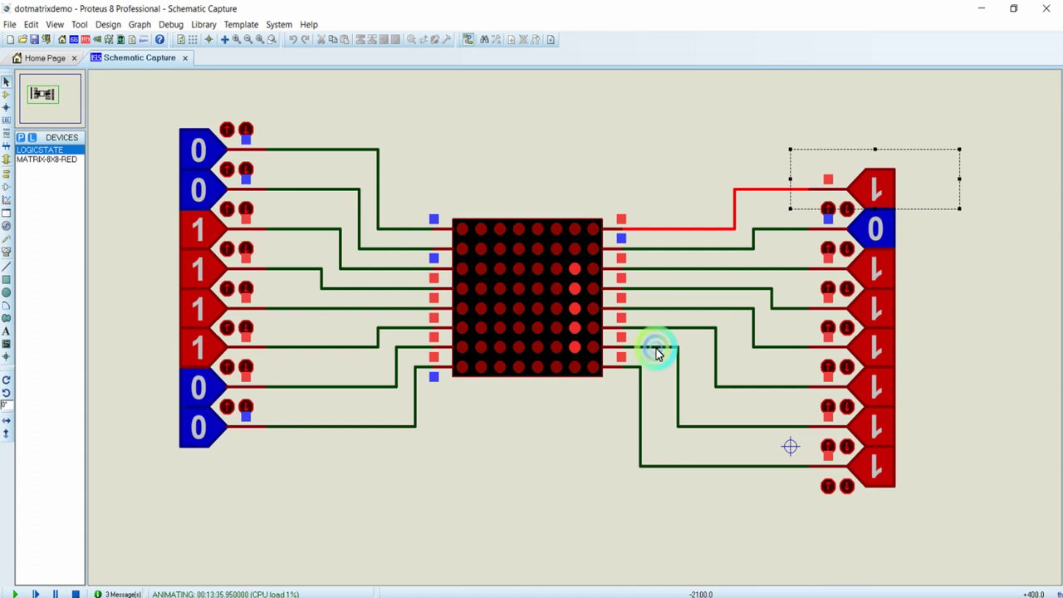
left_click(865, 235)
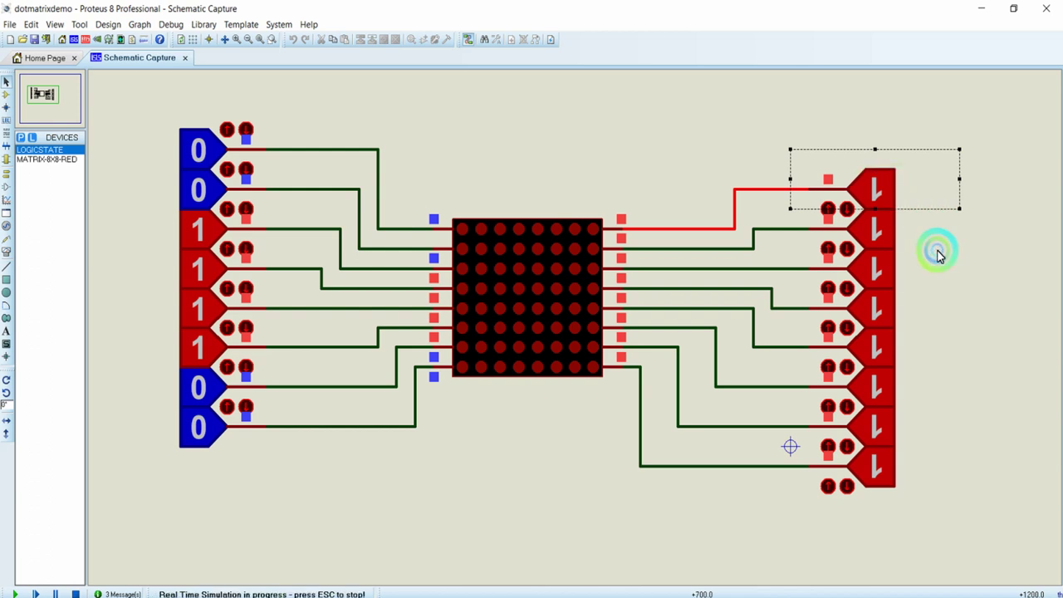
left_click(891, 187)
left_click(890, 188)
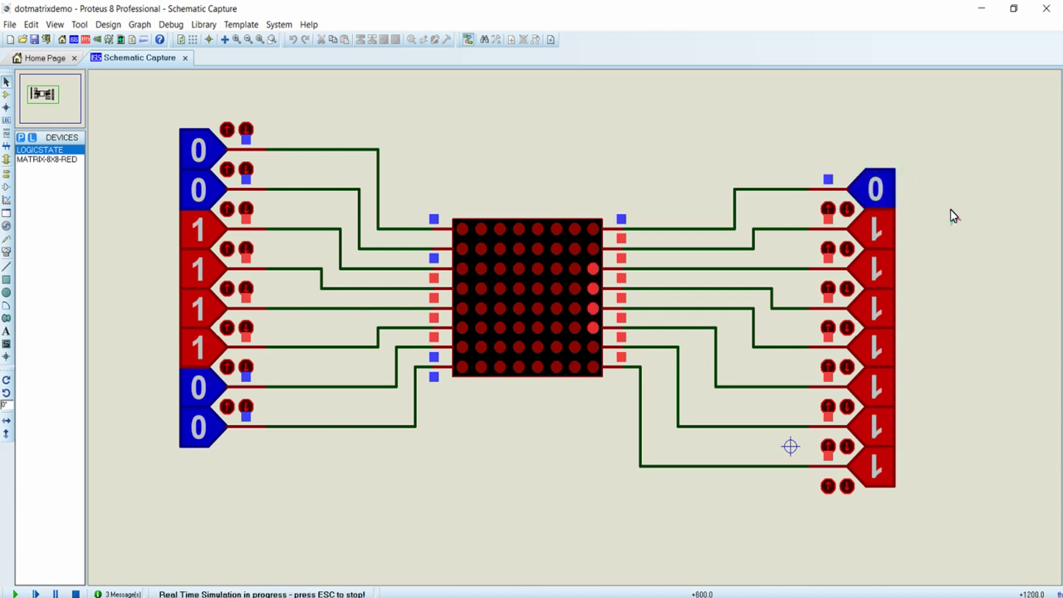
left_click_drag(956, 209, 811, 138)
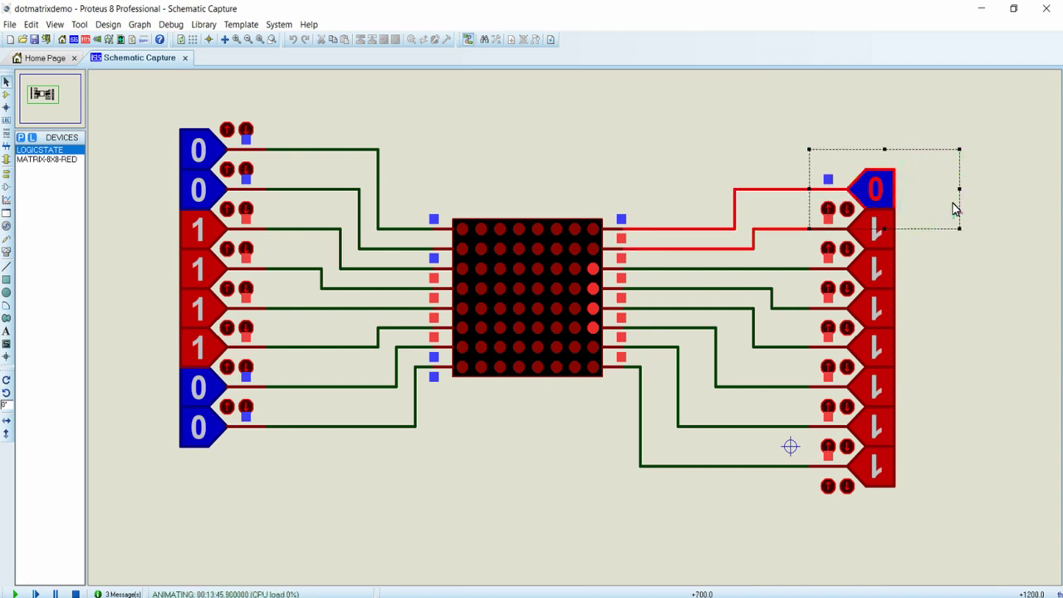
left_click(986, 222)
left_click_drag(978, 209, 783, 486)
left_click(1002, 356)
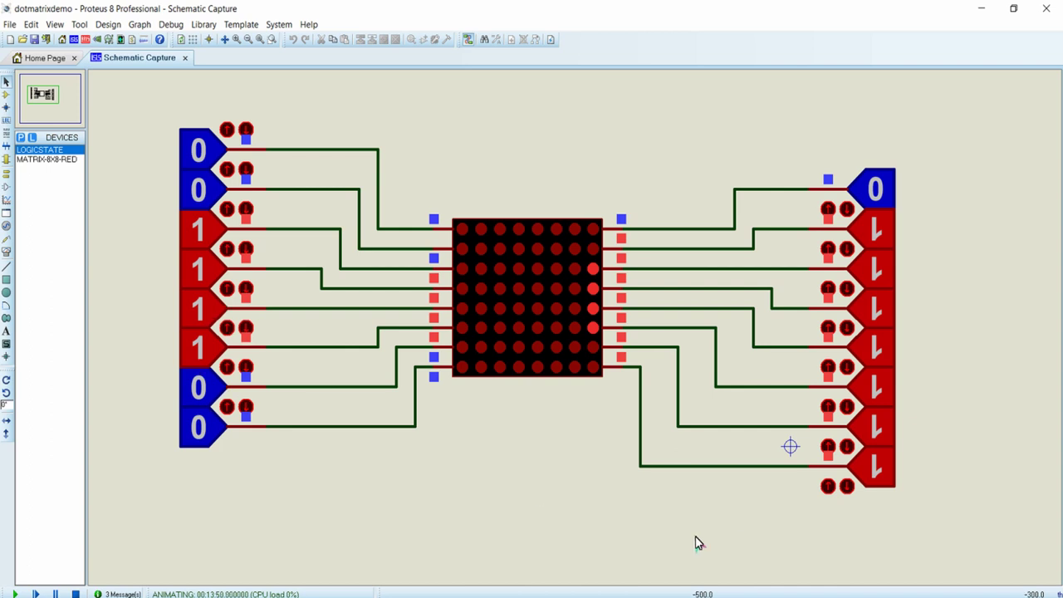
In the Notepad document, append the eighth column's row code 0x3C and minimize the window
key("alt+Tab")
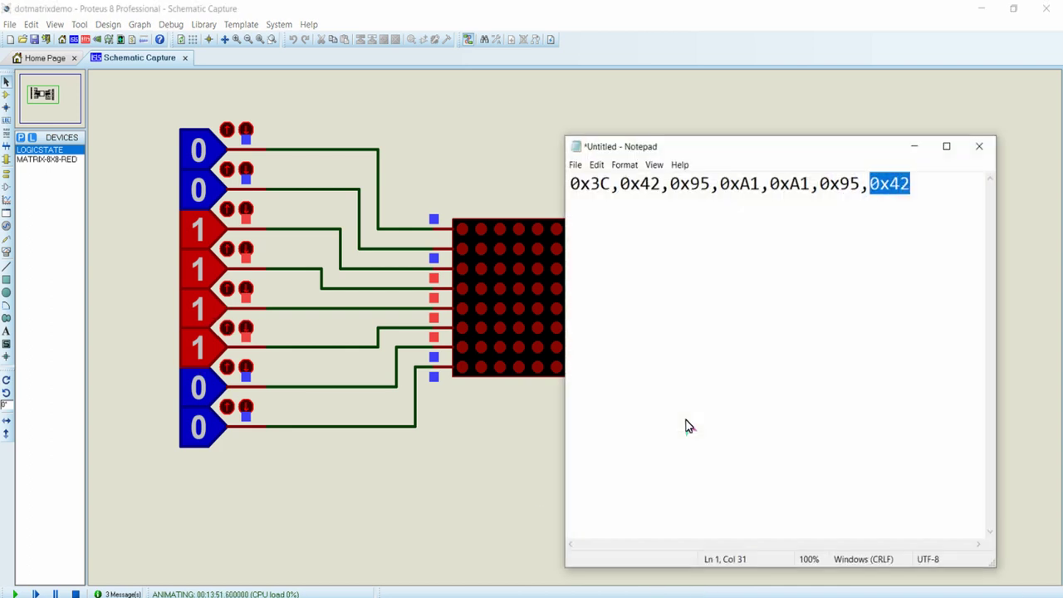
key("End")
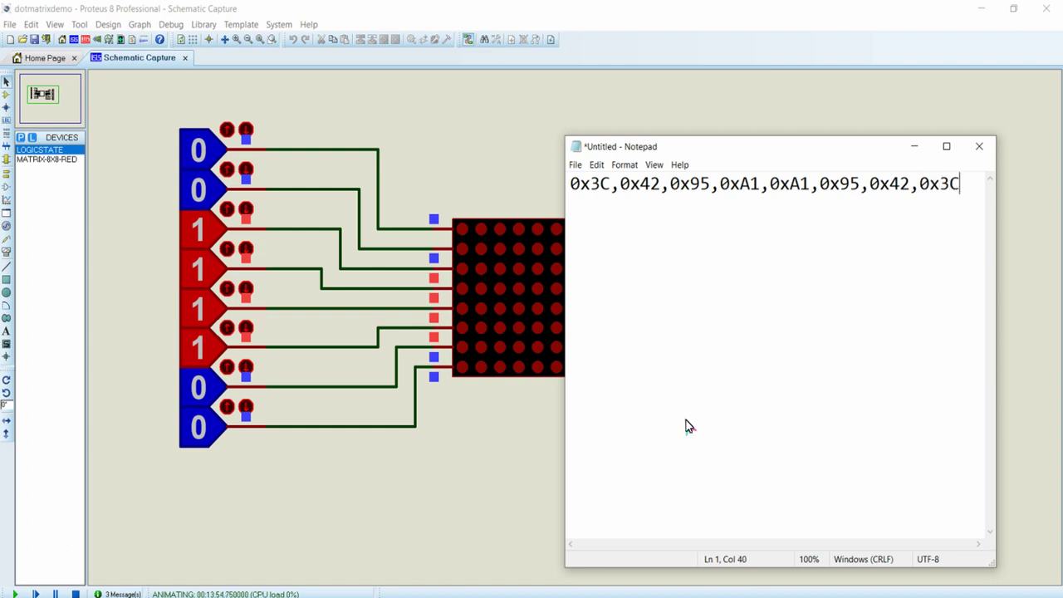
left_click(913, 149)
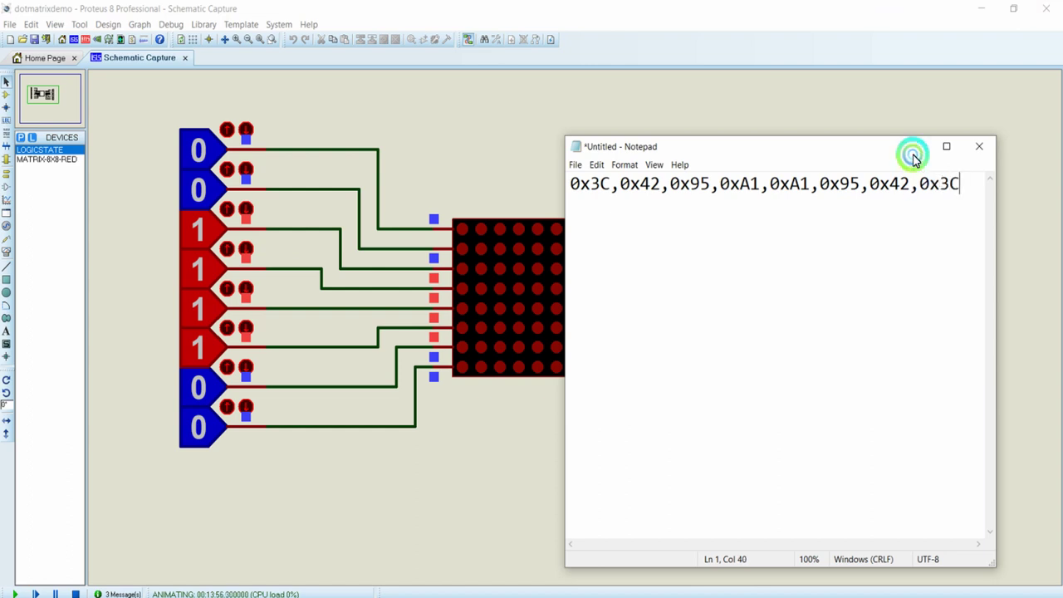
Switch to Photos and step backward through the column pattern images from full.png to 1.png
left_click(956, 308)
key("alt+Tab")
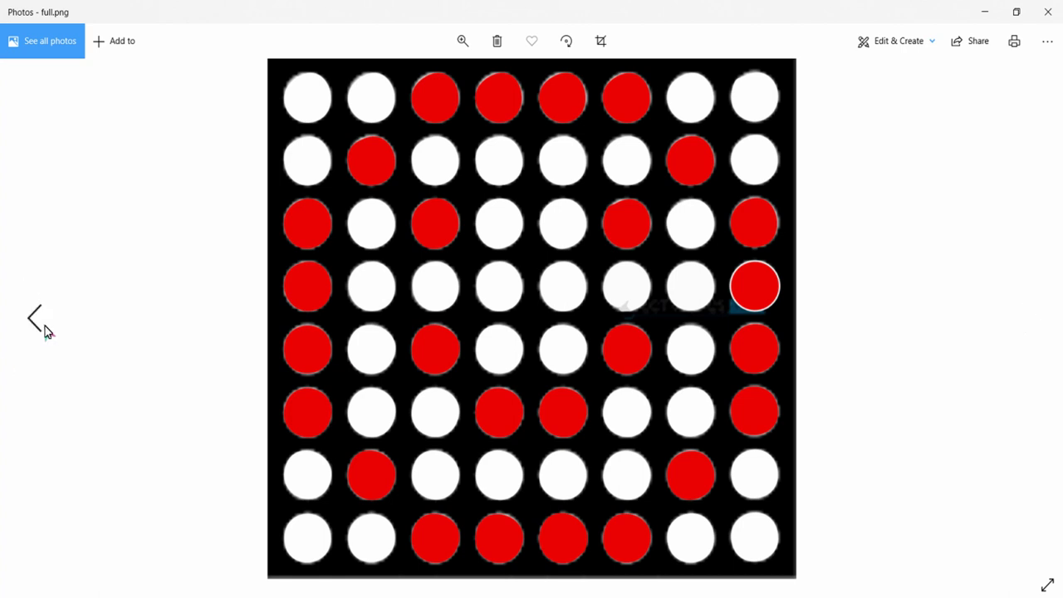
left_click(37, 320)
left_click(37, 320)
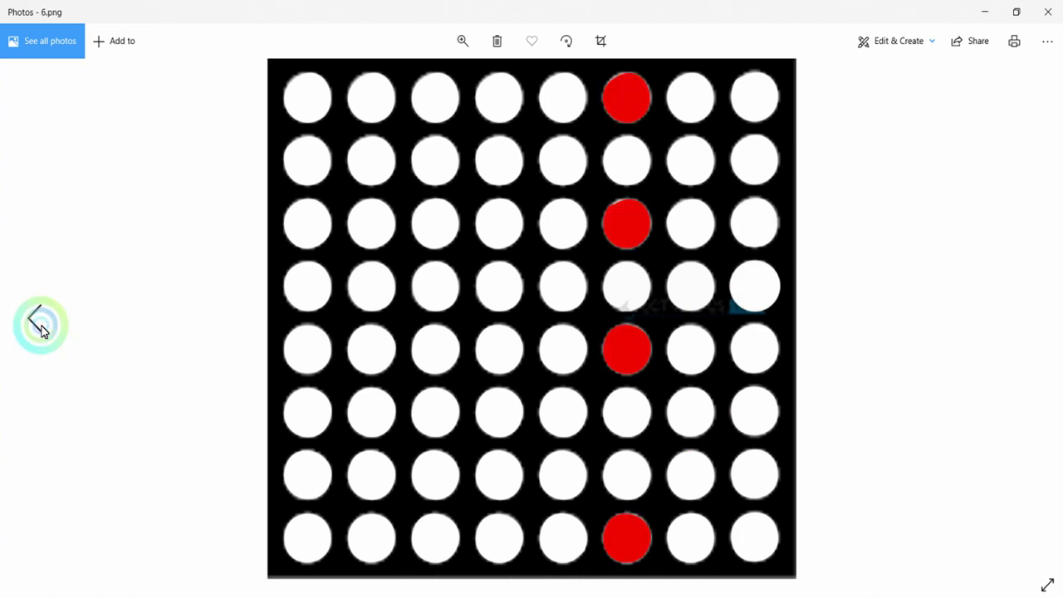
left_click(38, 320)
left_click(37, 320)
left_click(37, 320)
left_click(37, 320)
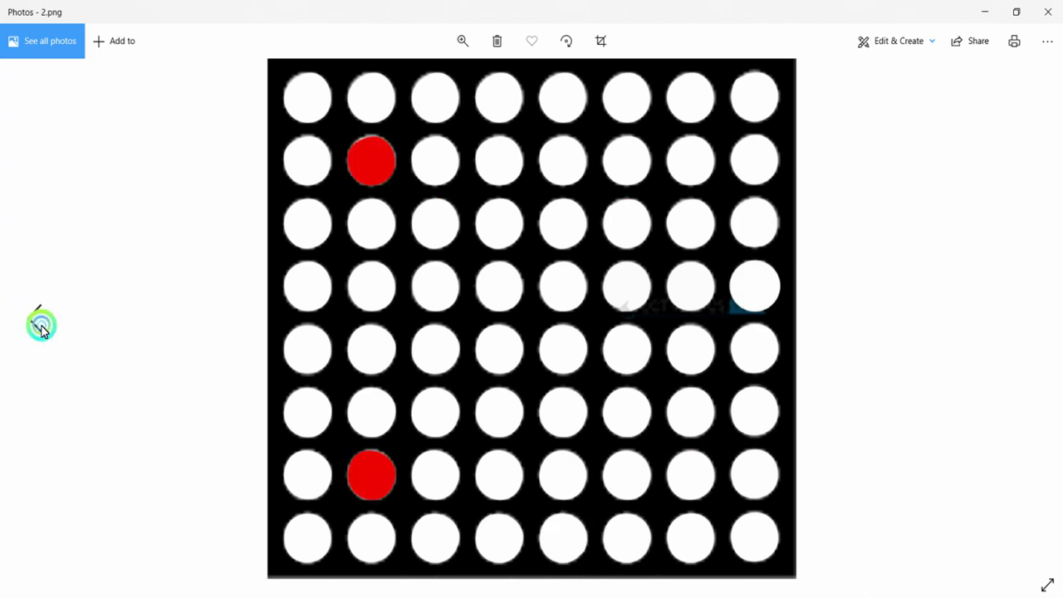
left_click(40, 326)
left_click(1037, 322)
left_click(35, 342)
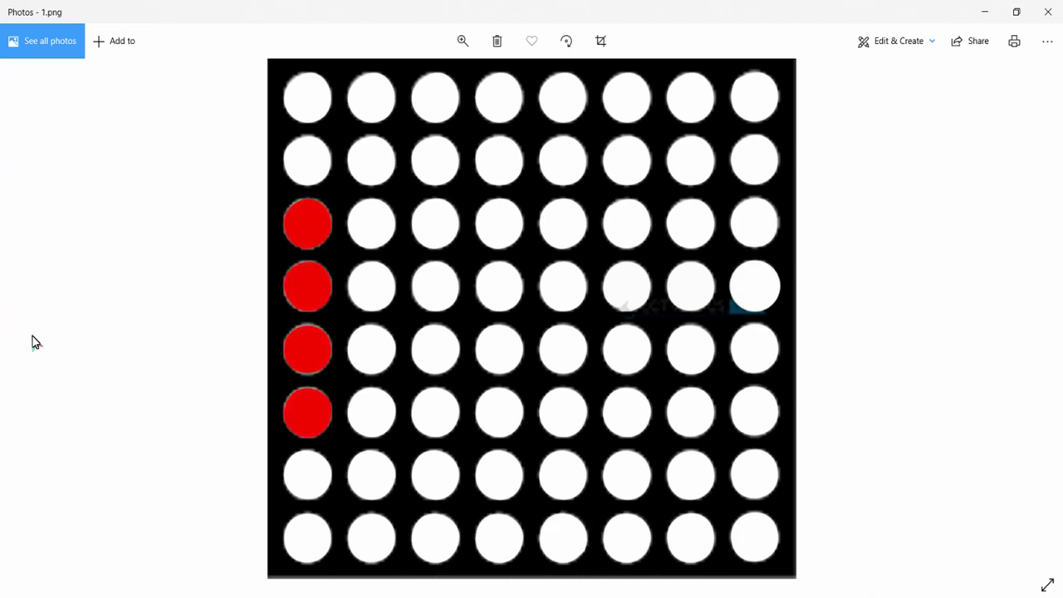
Review the column images in scanning order from 1.png through 8.png
left_click(1031, 319)
left_click(1031, 319)
left_click(1031, 319)
left_click(1031, 319)
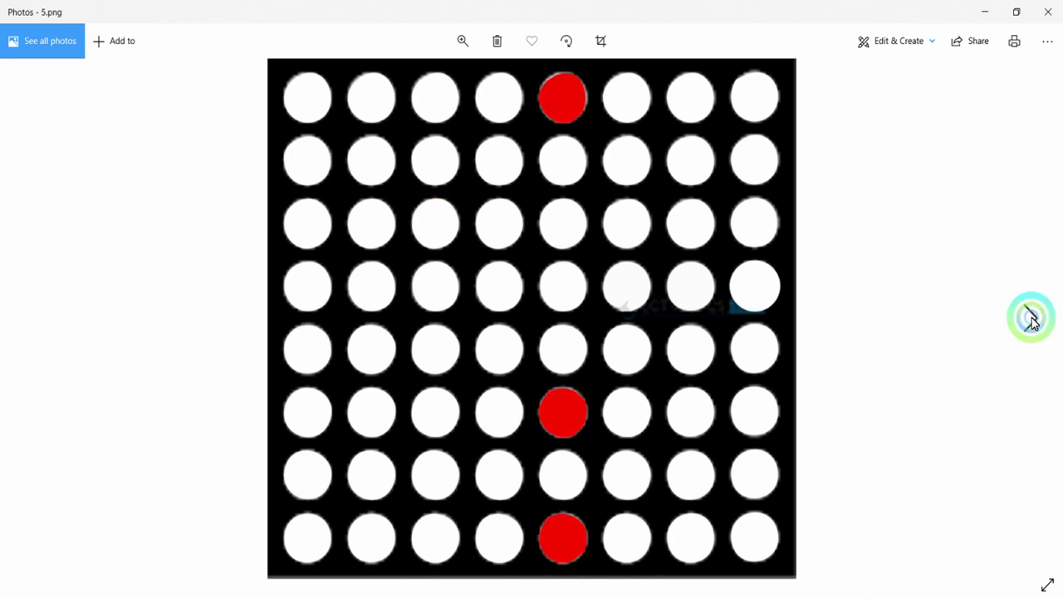
left_click(1030, 319)
left_click(1030, 319)
left_click(1028, 320)
Review the column images in reverse order from 8.png back to 3.png
left_click(35, 312)
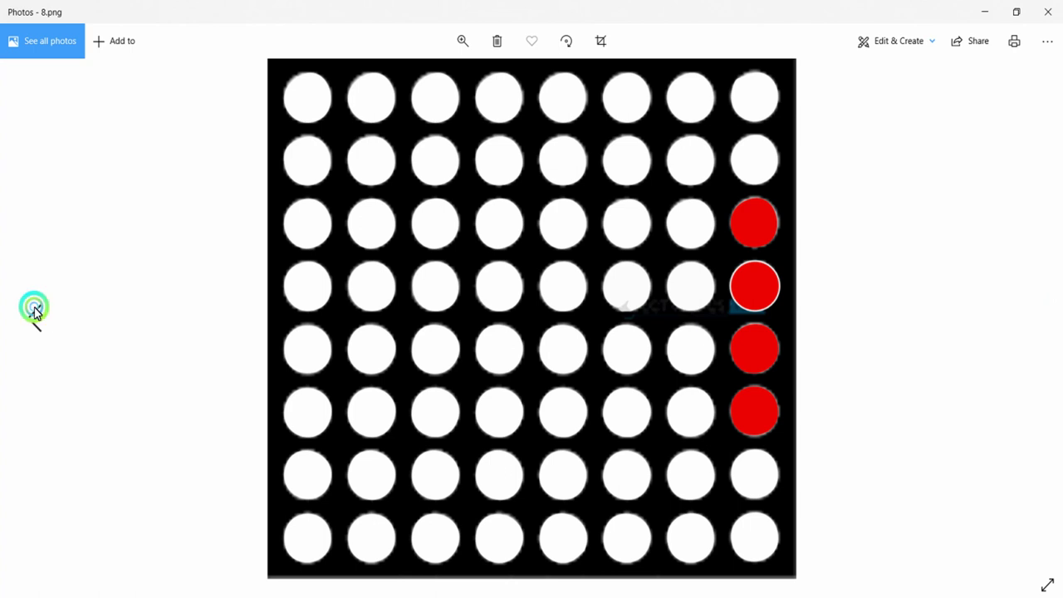
left_click(34, 313)
left_click(35, 314)
left_click(35, 314)
left_click(35, 313)
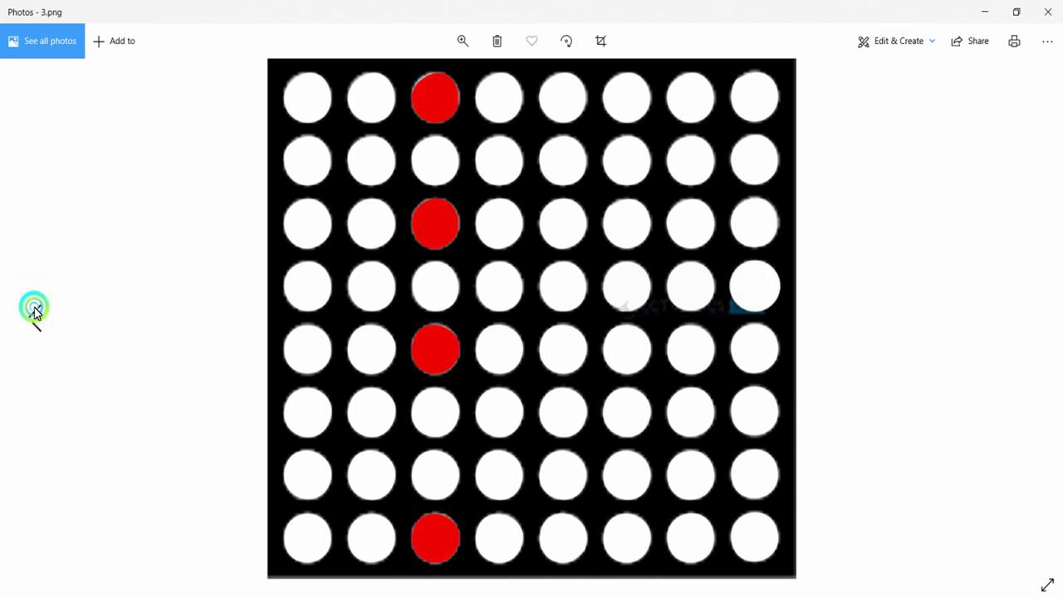
left_click(995, 339)
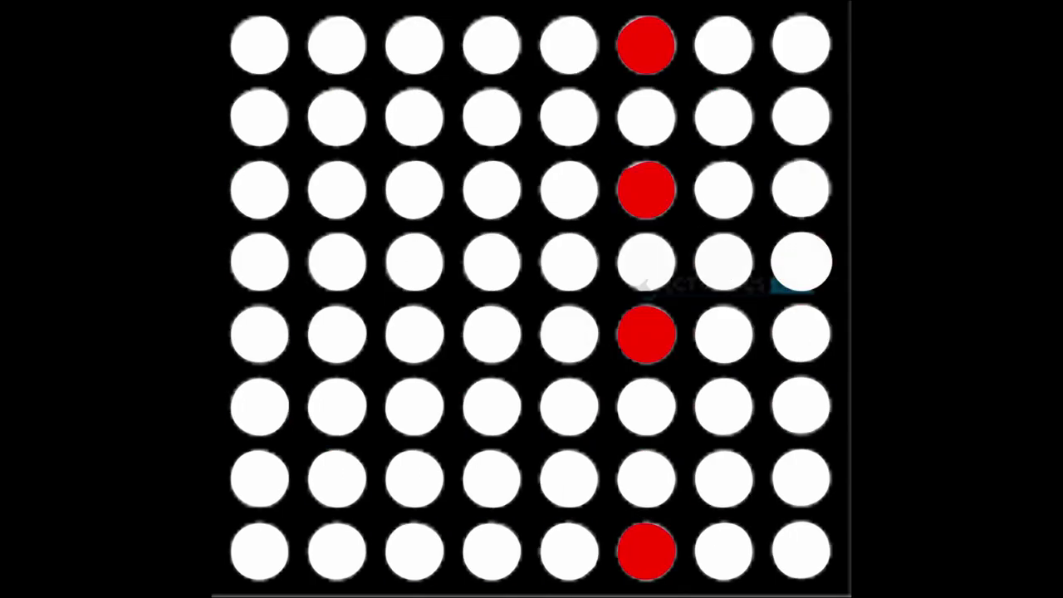